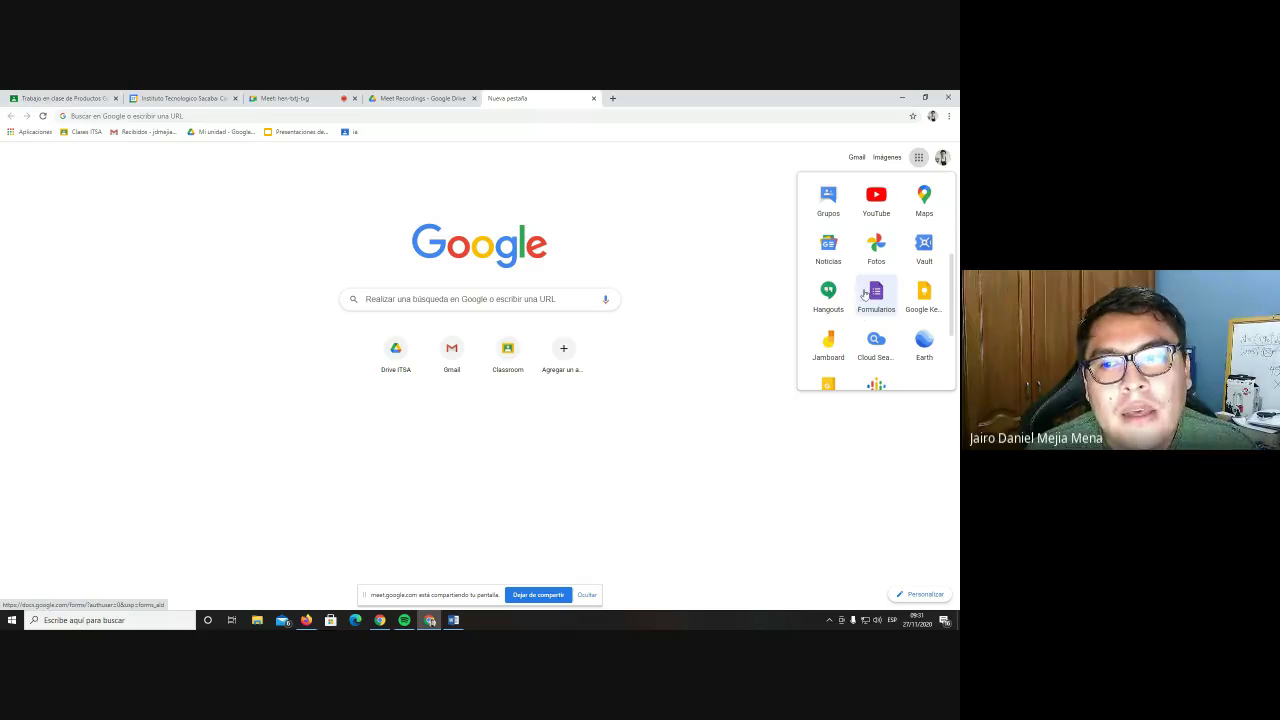
Open Google Forms (Formularios) from the Google start page
left_click(864, 294)
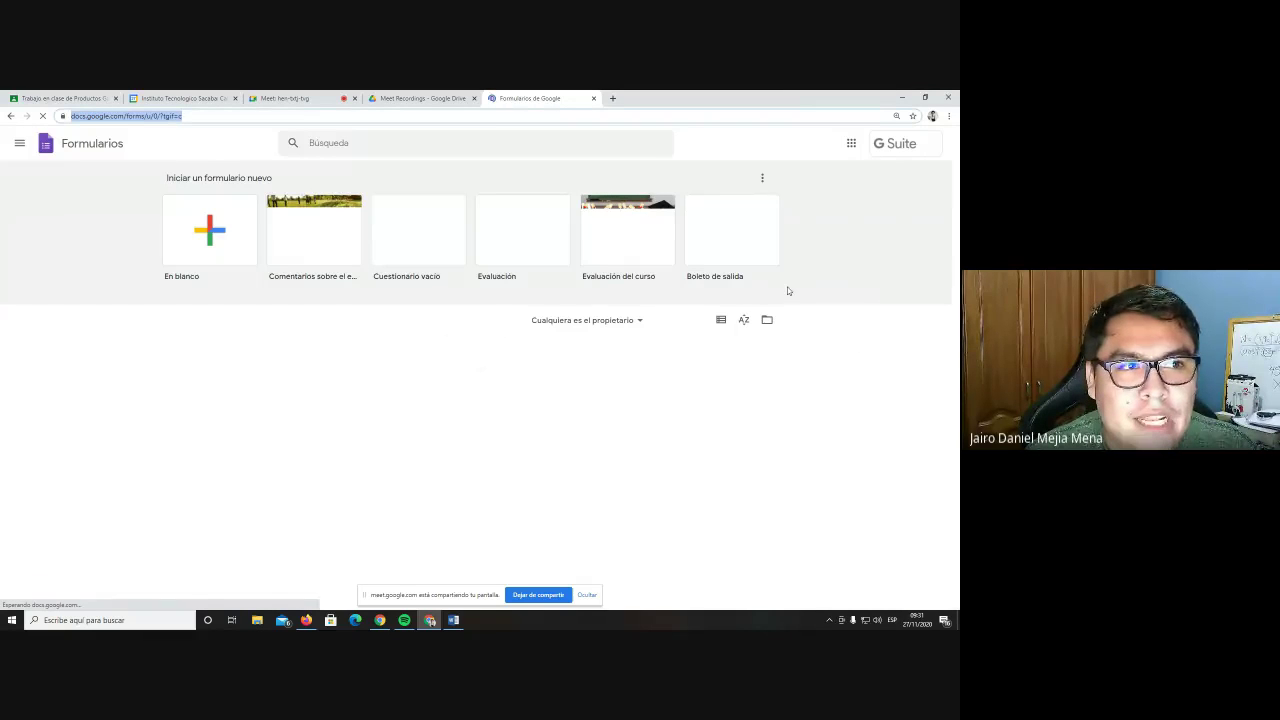
left_click(11, 116)
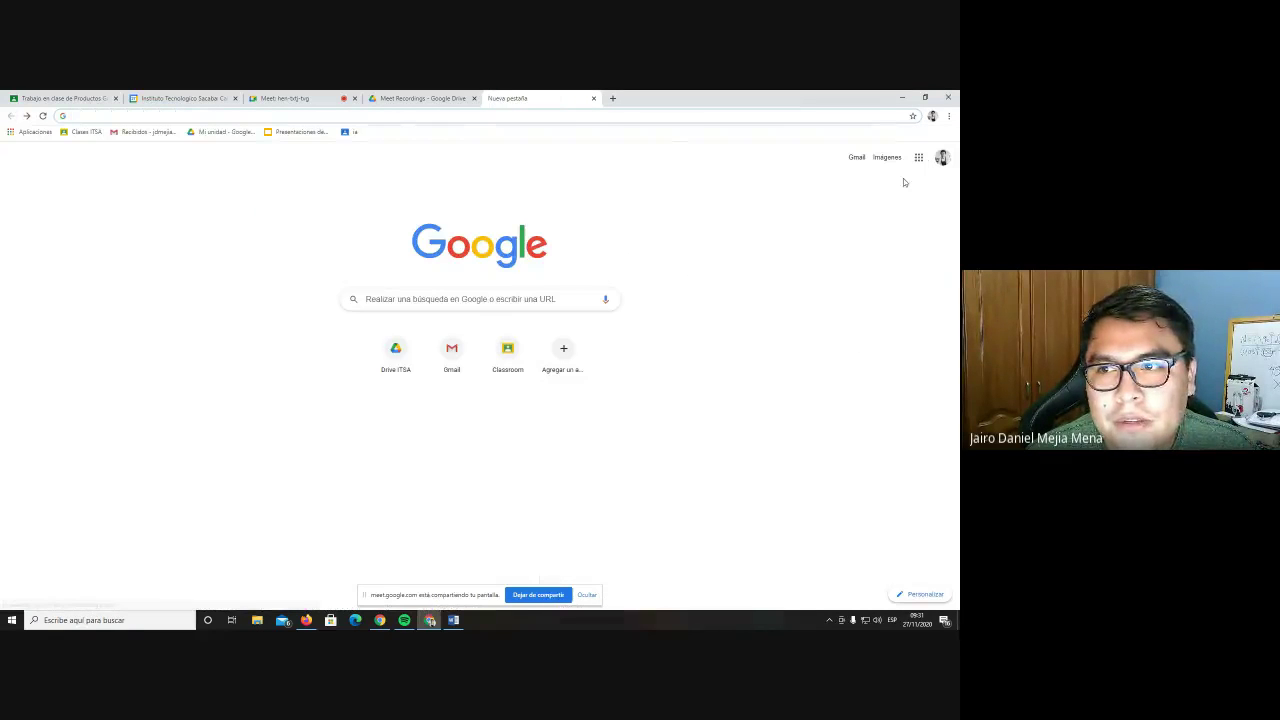
left_click(917, 157)
scroll(876, 280, "down", 3)
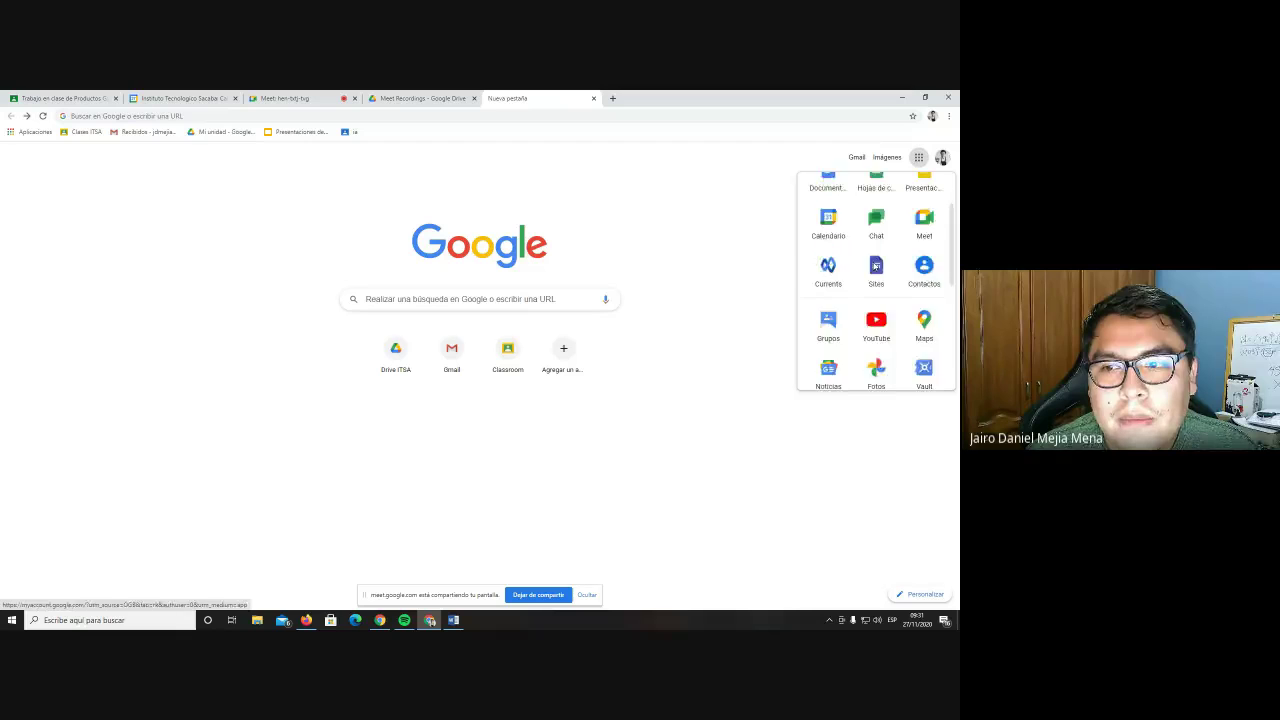
left_click(871, 345)
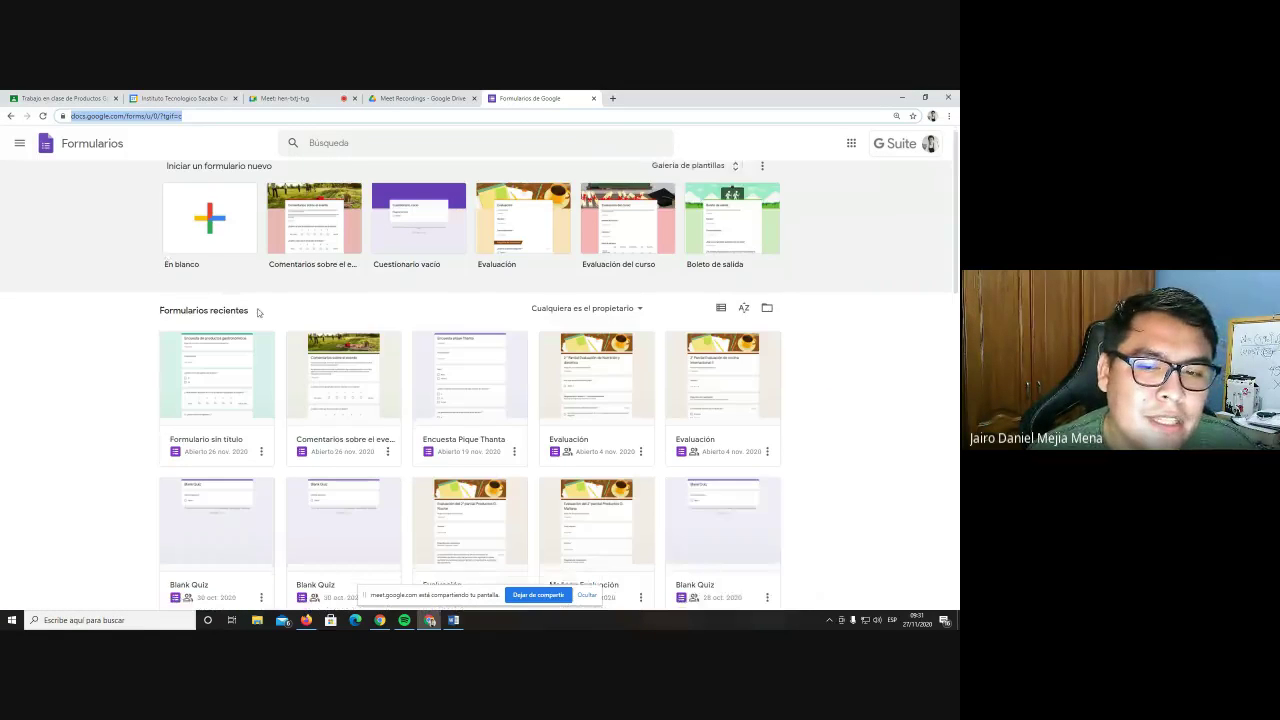
Look through the recent forms listed on the Forms home page
scroll(365, 374, "down", 3)
scroll(365, 374, "up", 3)
scroll(354, 309, "down", 6)
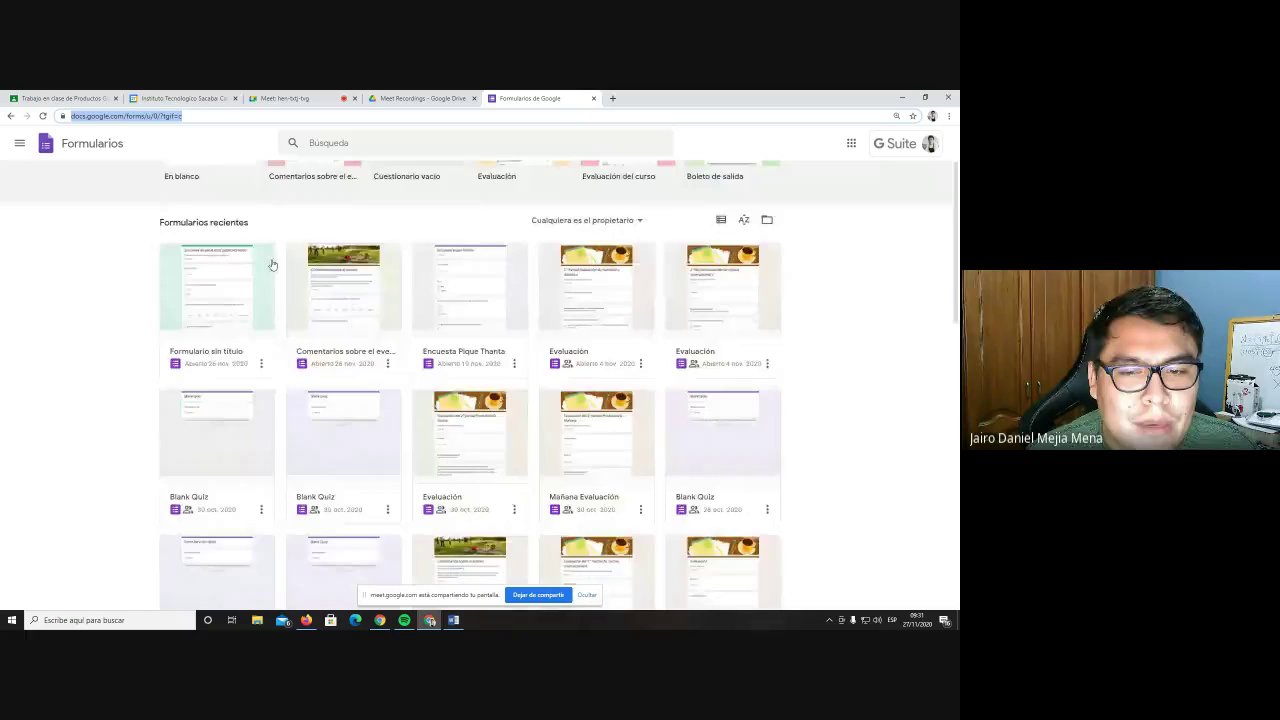
scroll(465, 422, "down", 3)
scroll(450, 440, "up", 4)
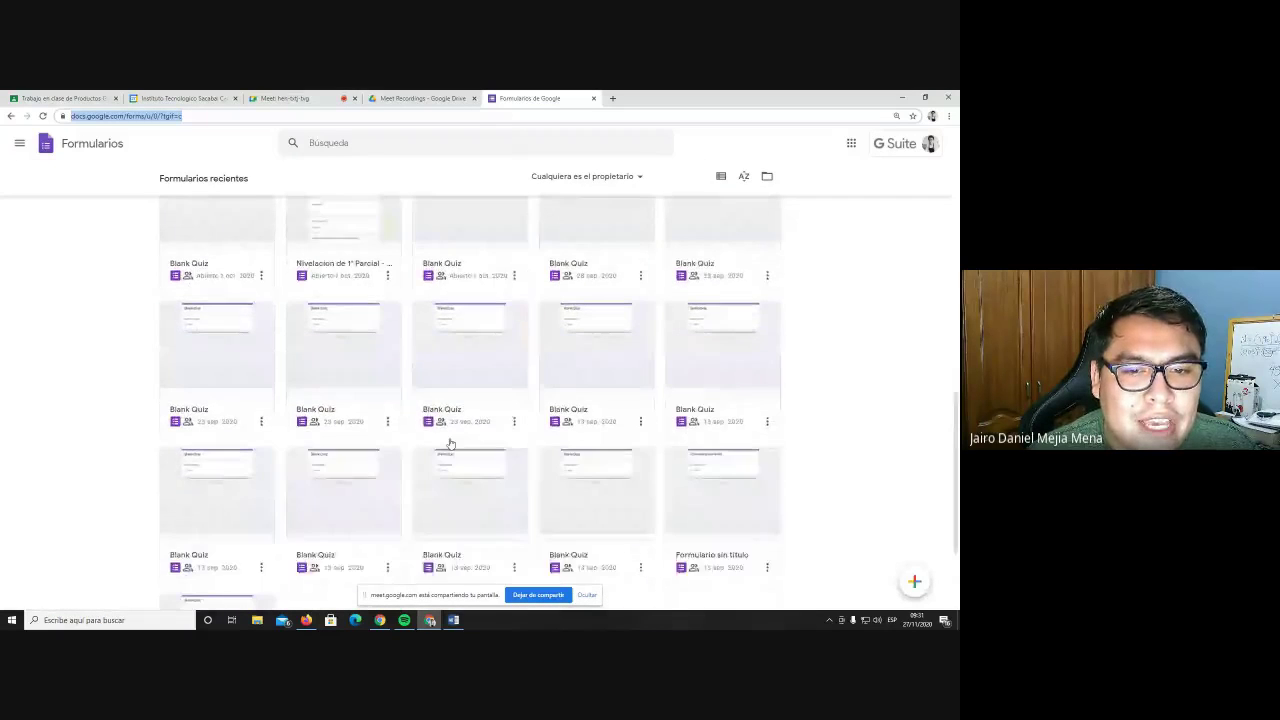
scroll(420, 412, "up", 10)
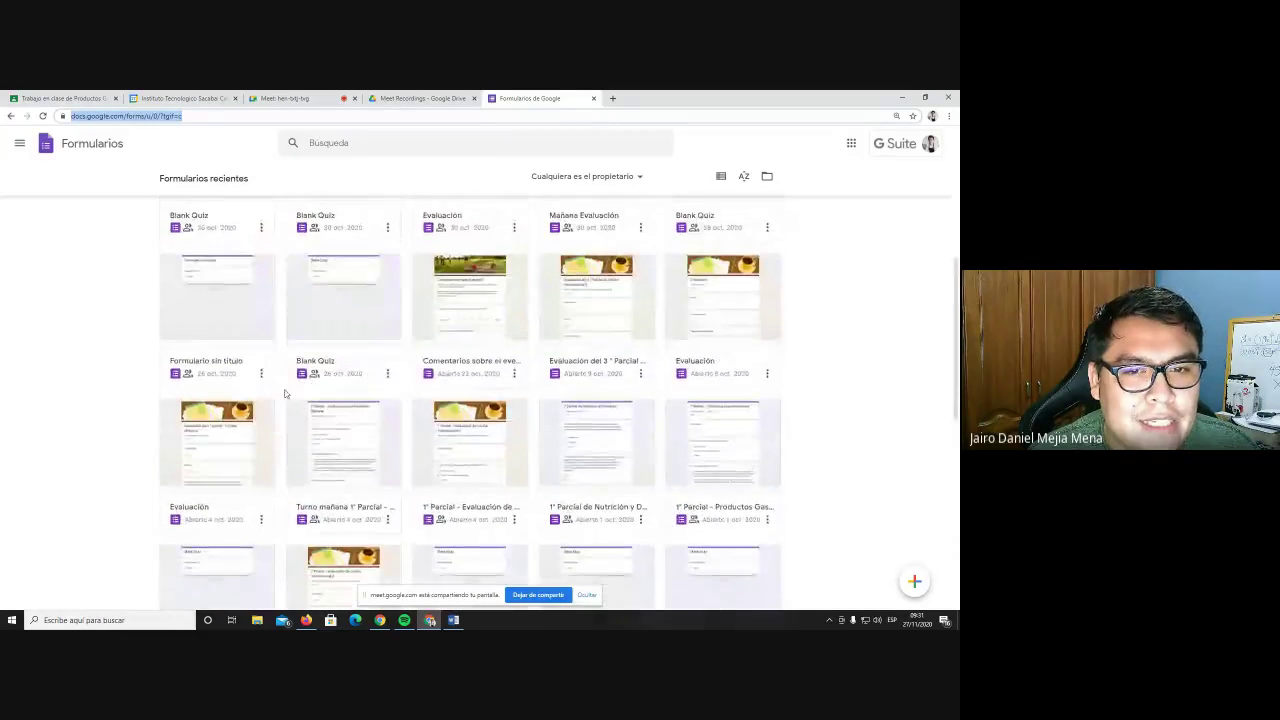
scroll(484, 416, "up", 3)
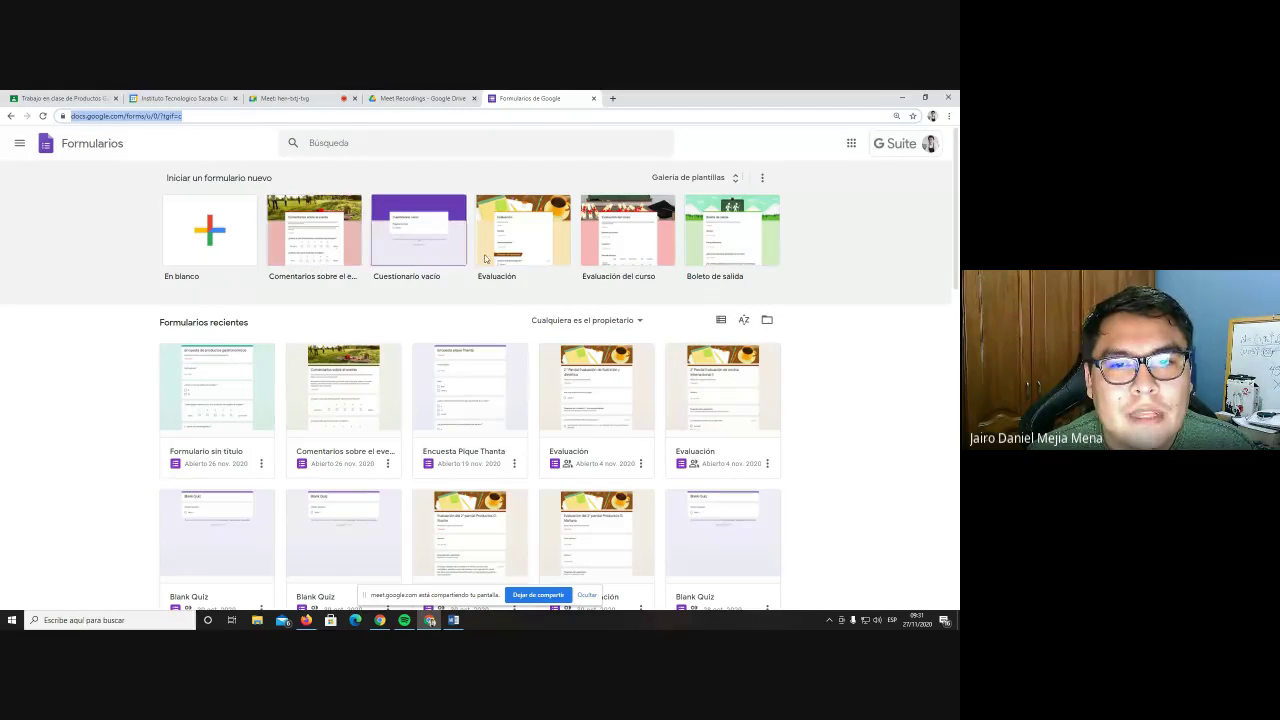
Open the Evaluación template, examine its sample questions, and return to the Forms home page
key("Return")
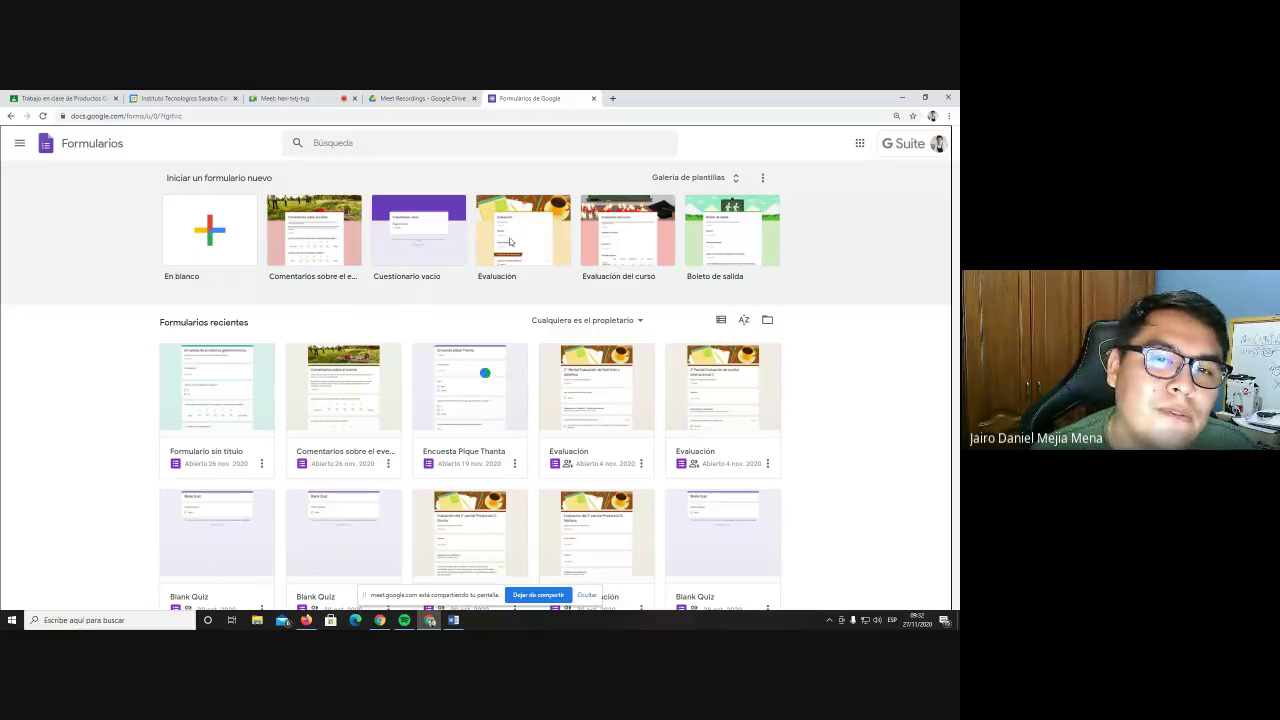
left_click(501, 230)
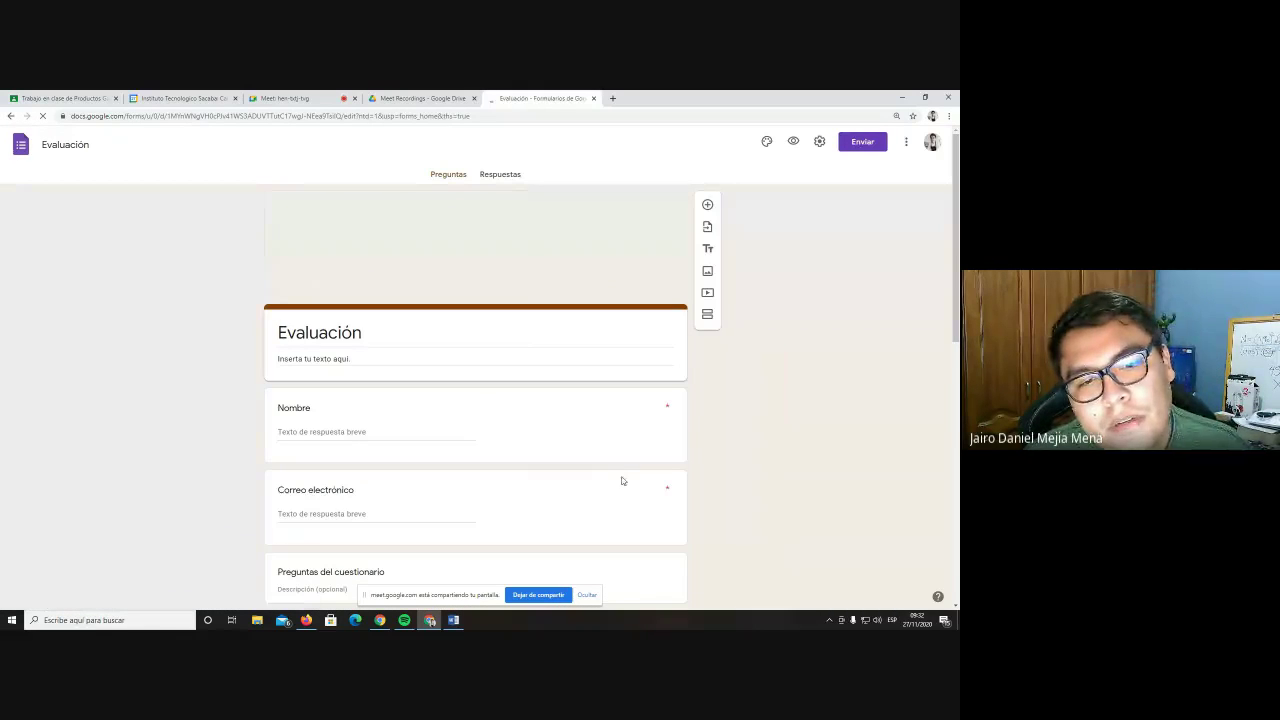
scroll(497, 394, "down", 3)
scroll(449, 366, "up", 1)
scroll(433, 358, "down", 3)
scroll(433, 358, "down", 2)
scroll(423, 366, "up", 4)
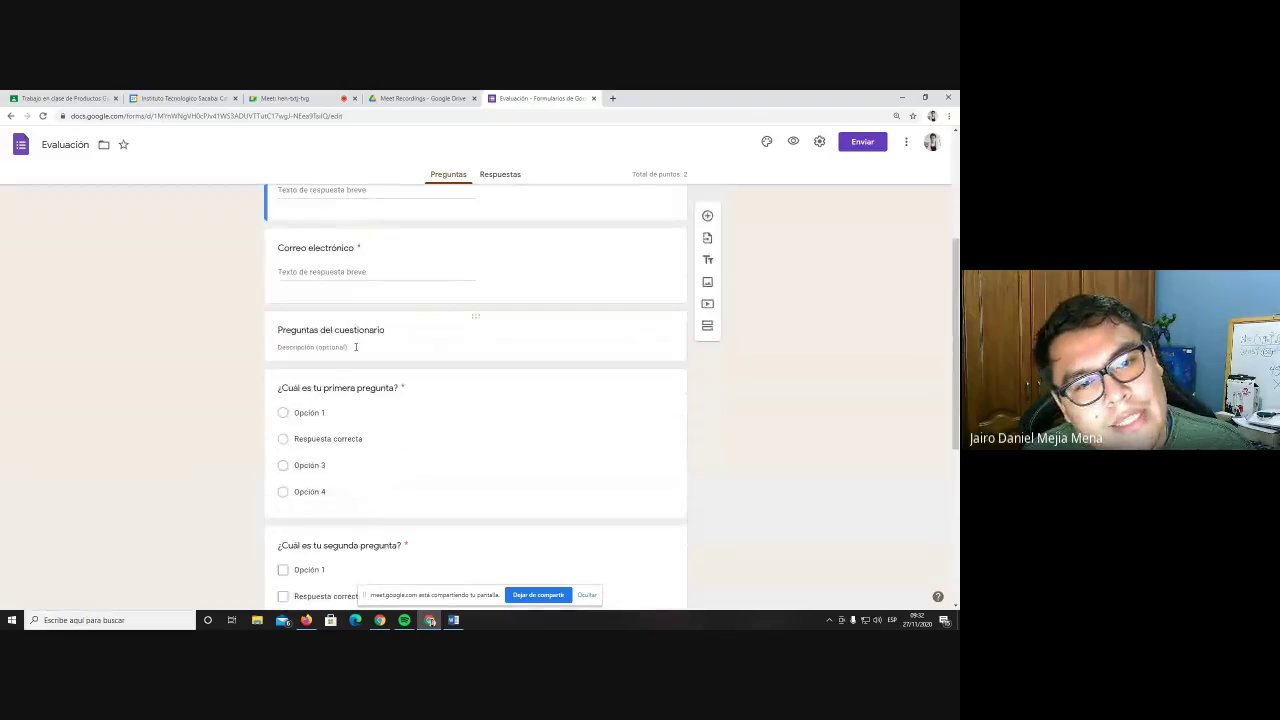
scroll(352, 345, "down", 4)
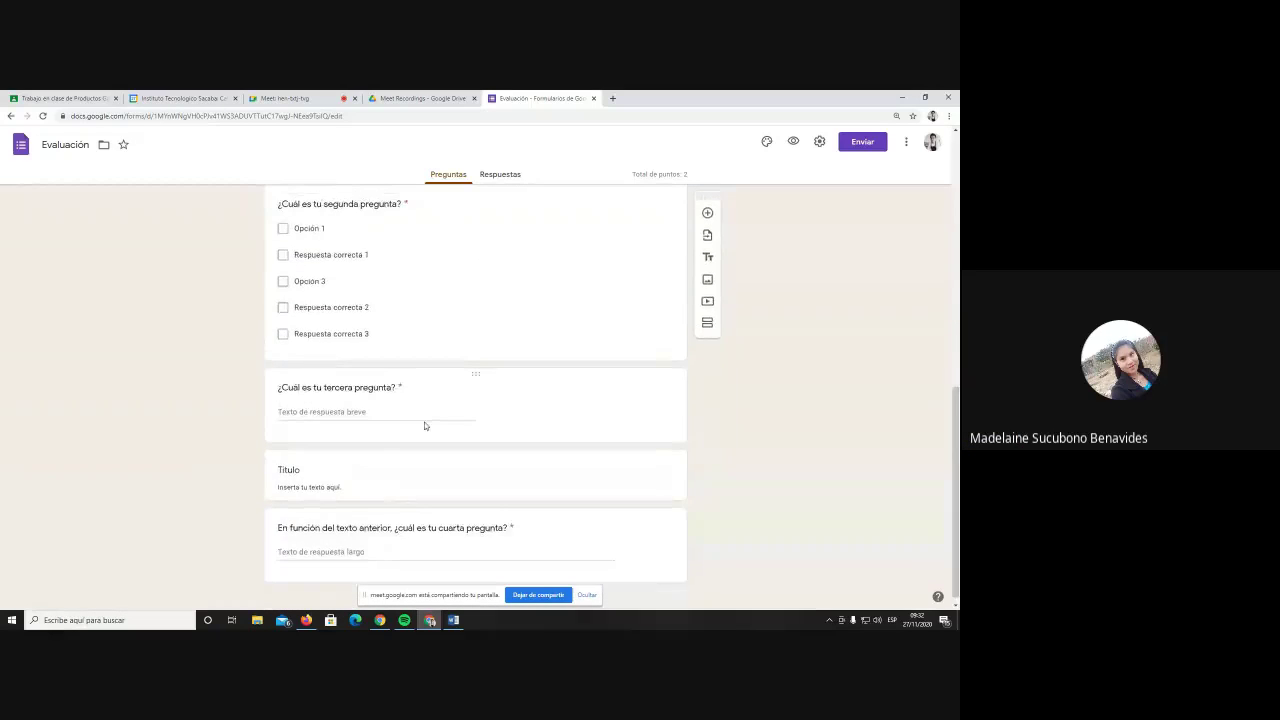
scroll(420, 430, "up", 10)
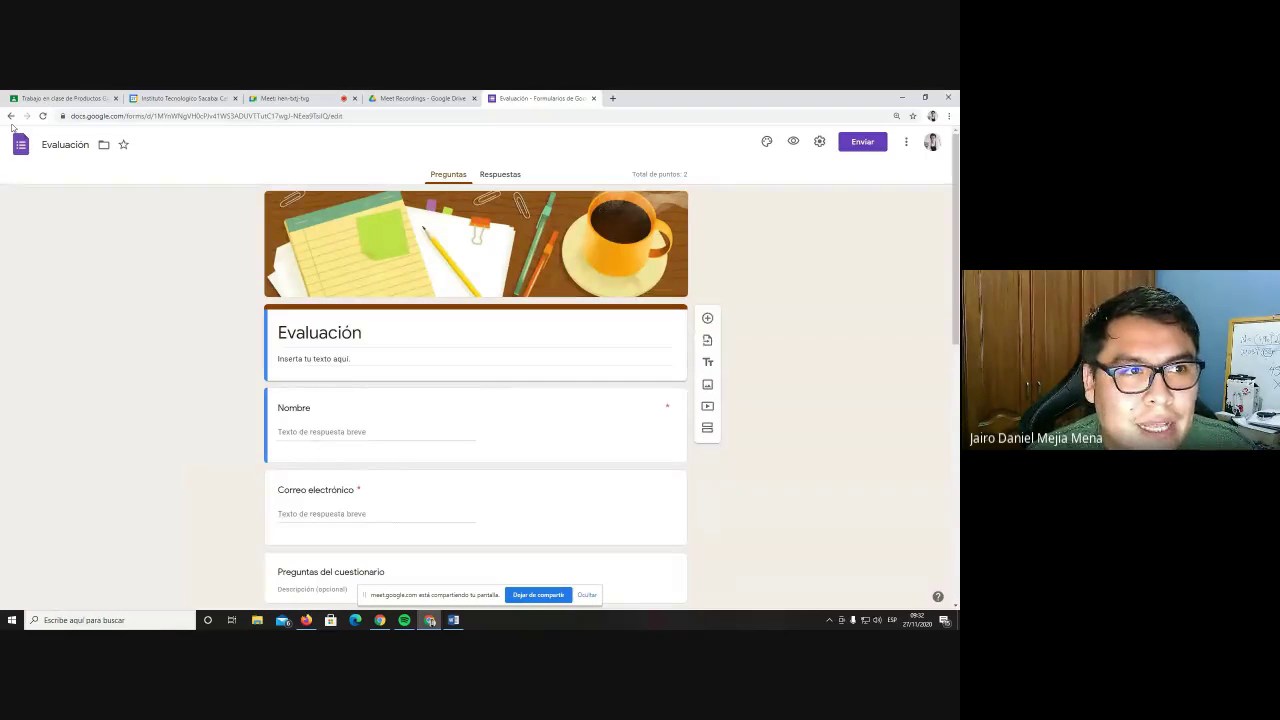
left_click(11, 116)
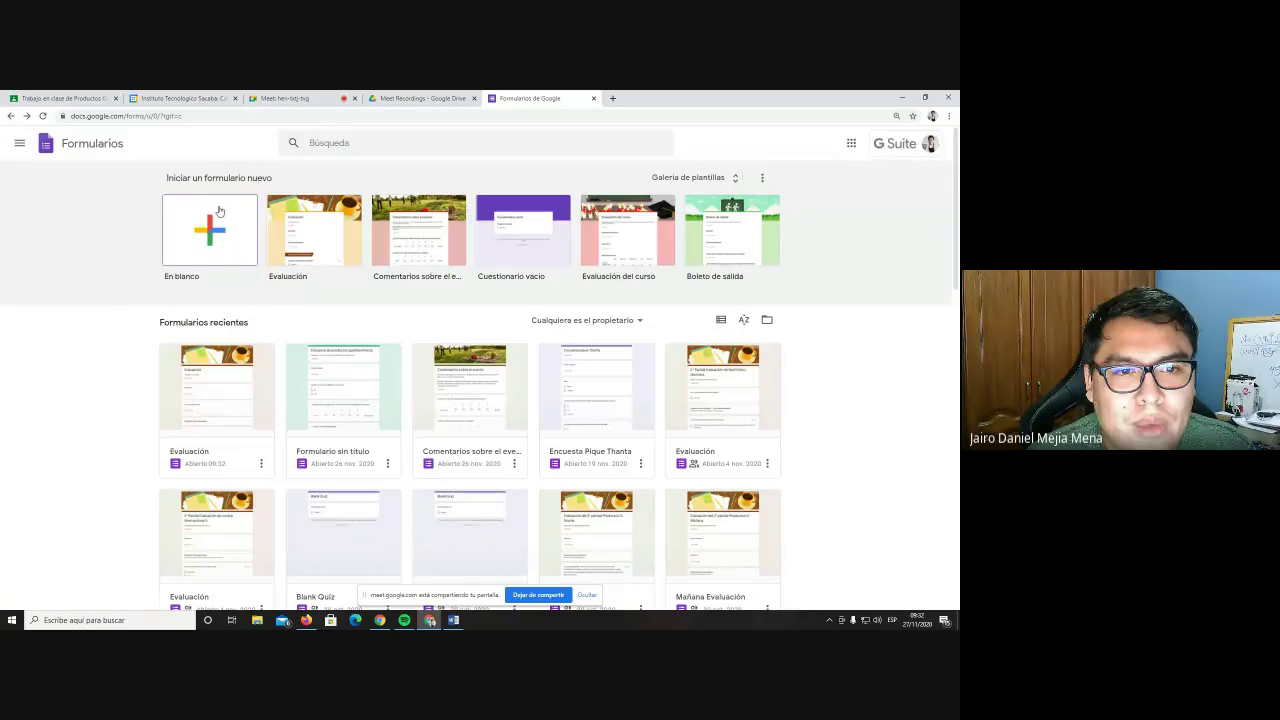
Create a blank form and replace its default title with "Encuesta"
left_click(213, 238)
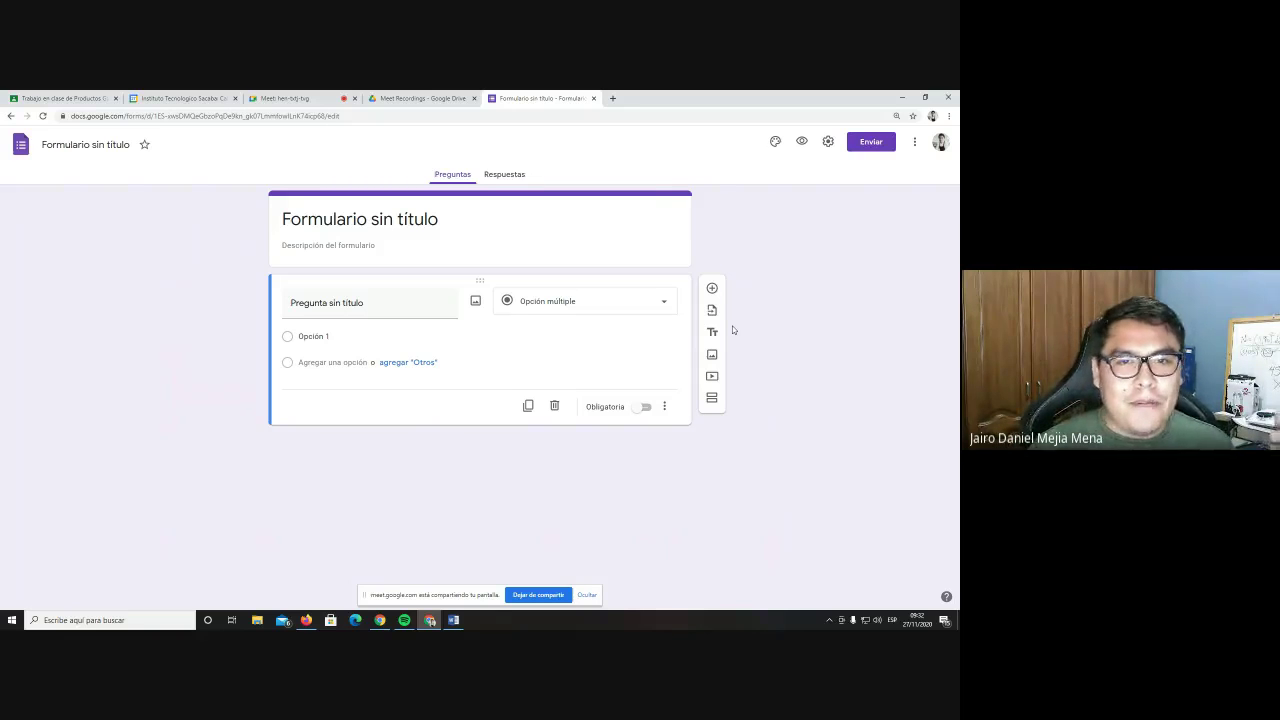
left_click(532, 218)
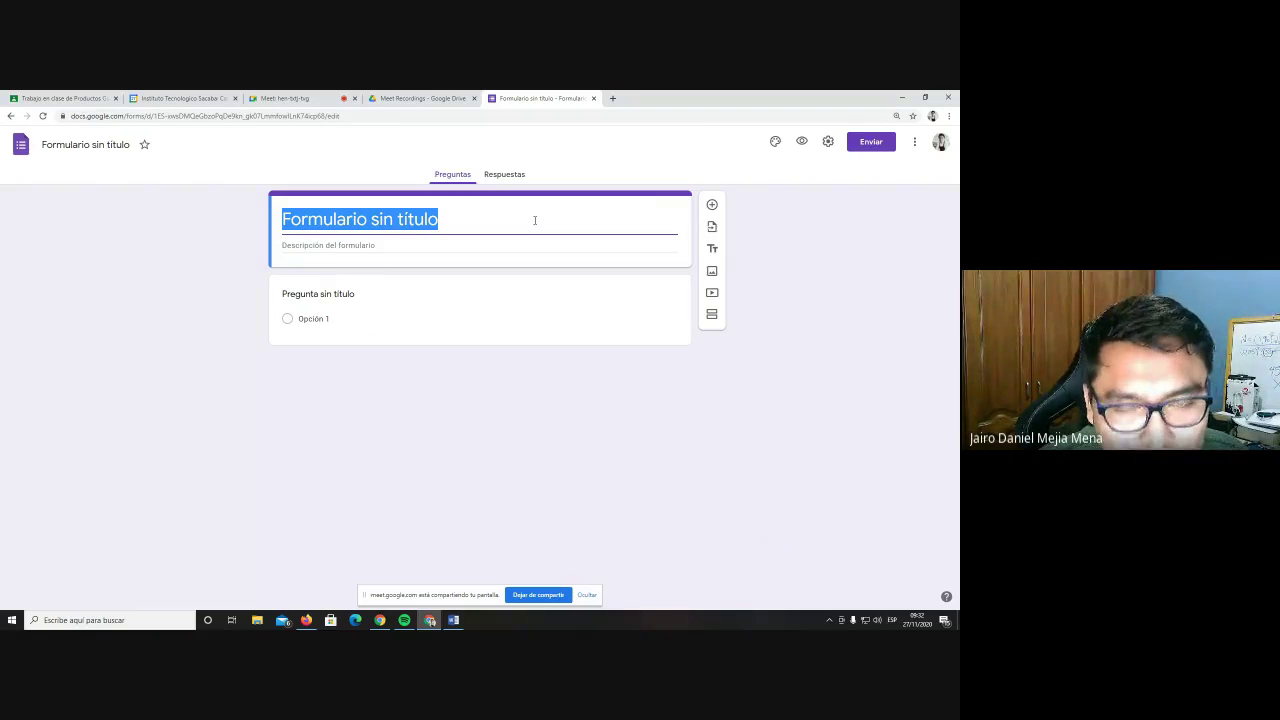
key("BackSpace")
type("encuesta")
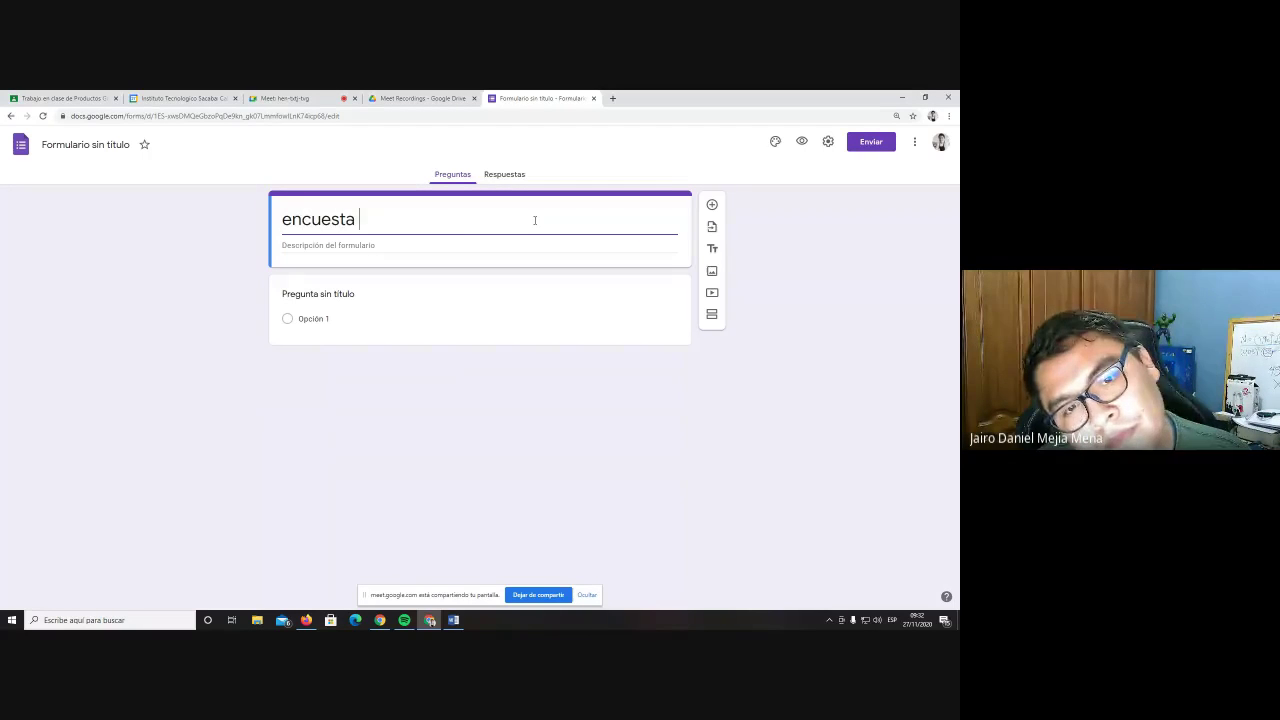
key("BackSpace")
key("BackSpace")
key("BackSpace")
key("BackSpace")
key("BackSpace")
key("BackSpace")
key("BackSpace")
key("BackSpace")
type("Encuesta")
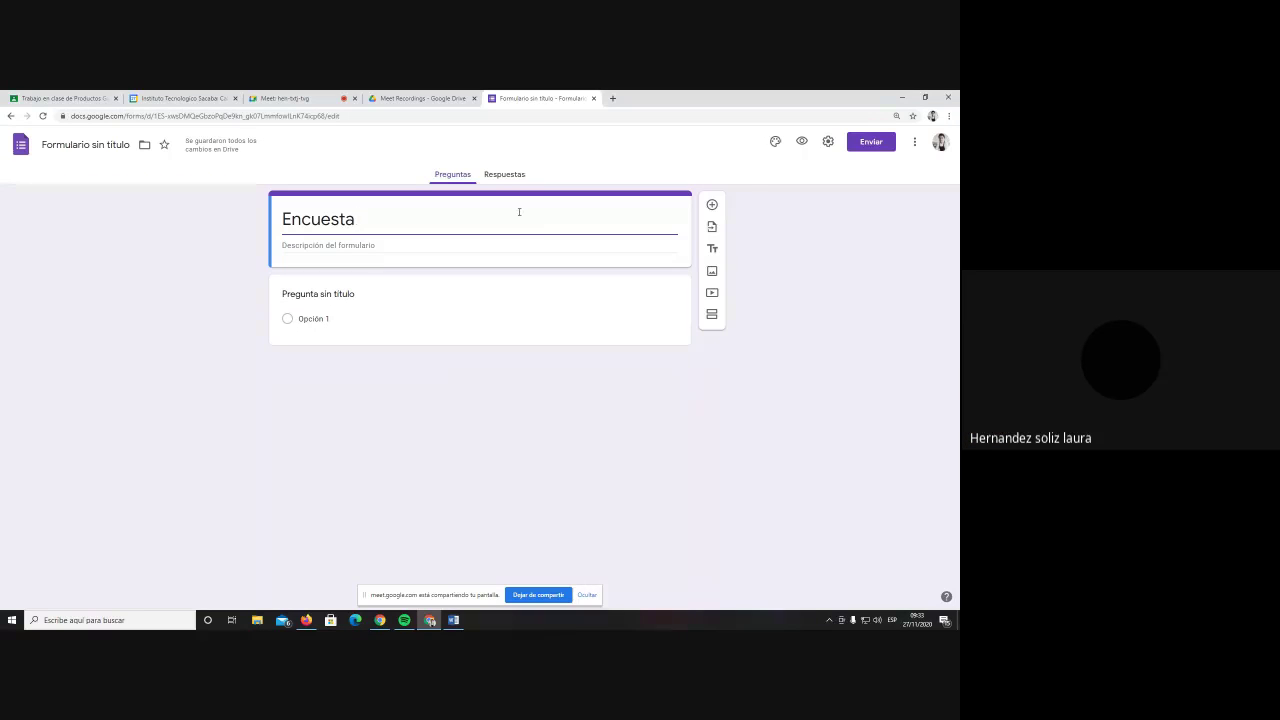
Extend the form title to read "Encuesta del helado de copuazu"
type("del")
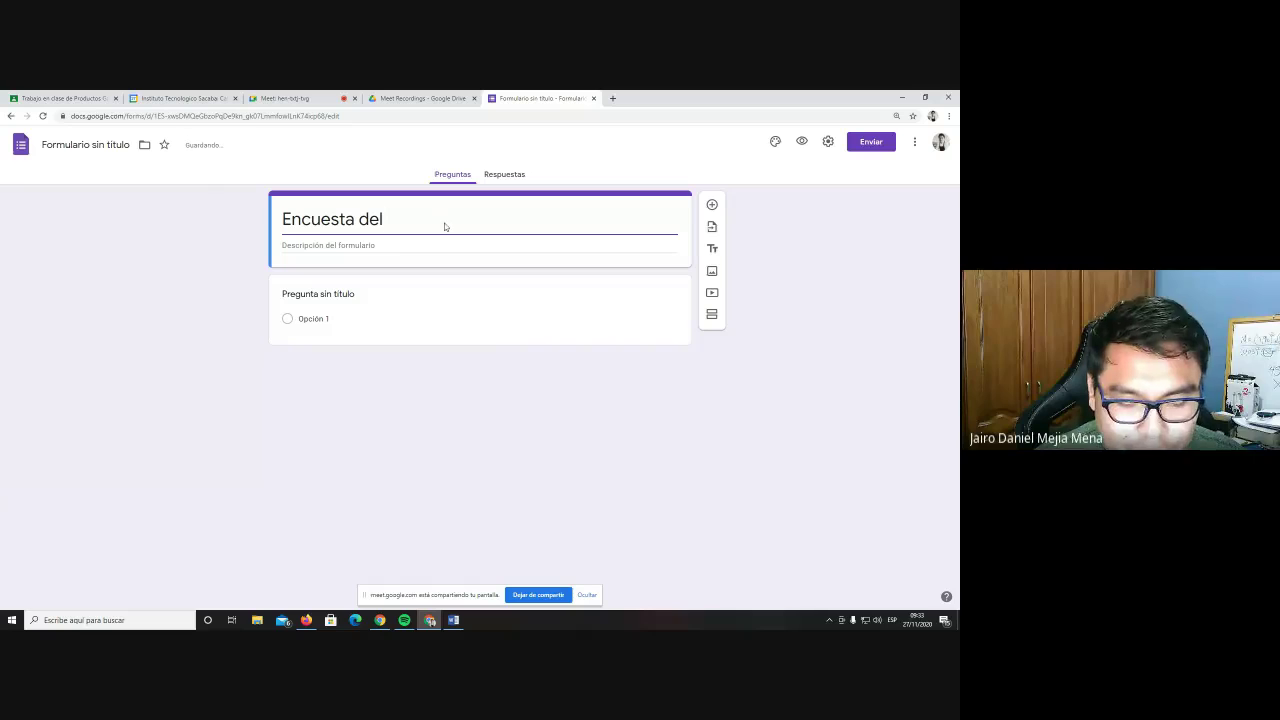
type(" helado de cp")
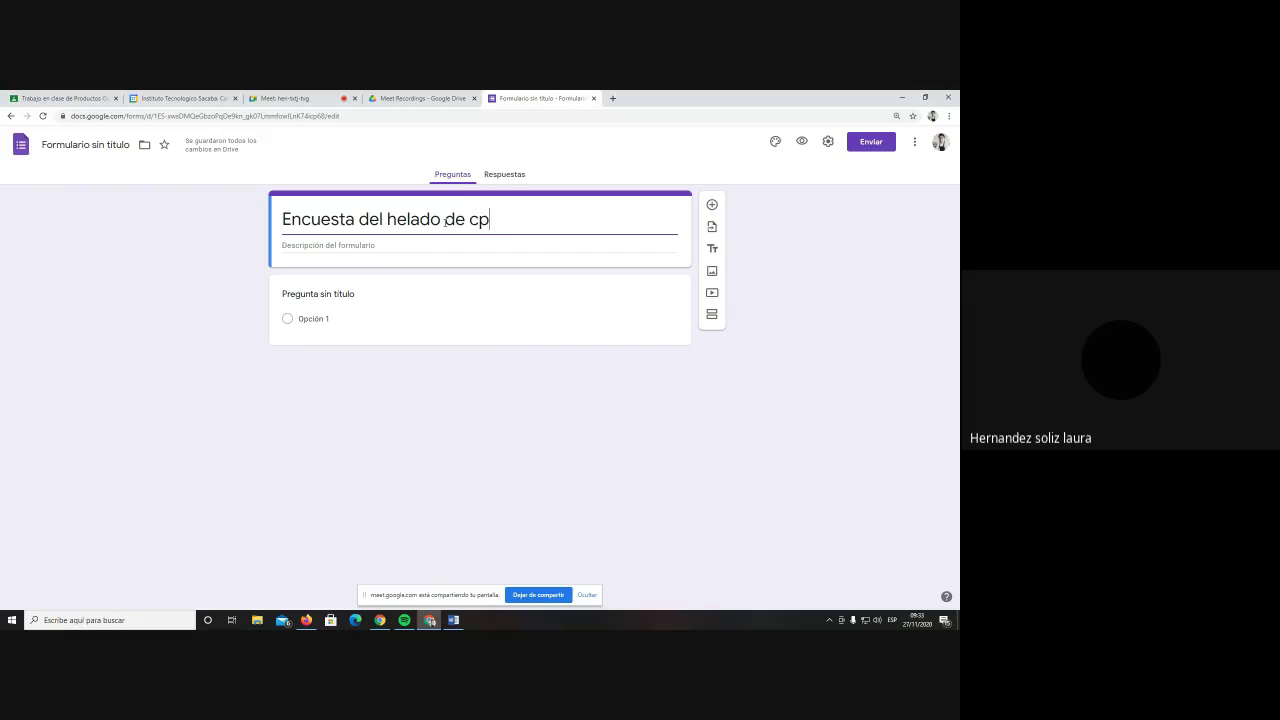
key("BackSpace")
type("opu")
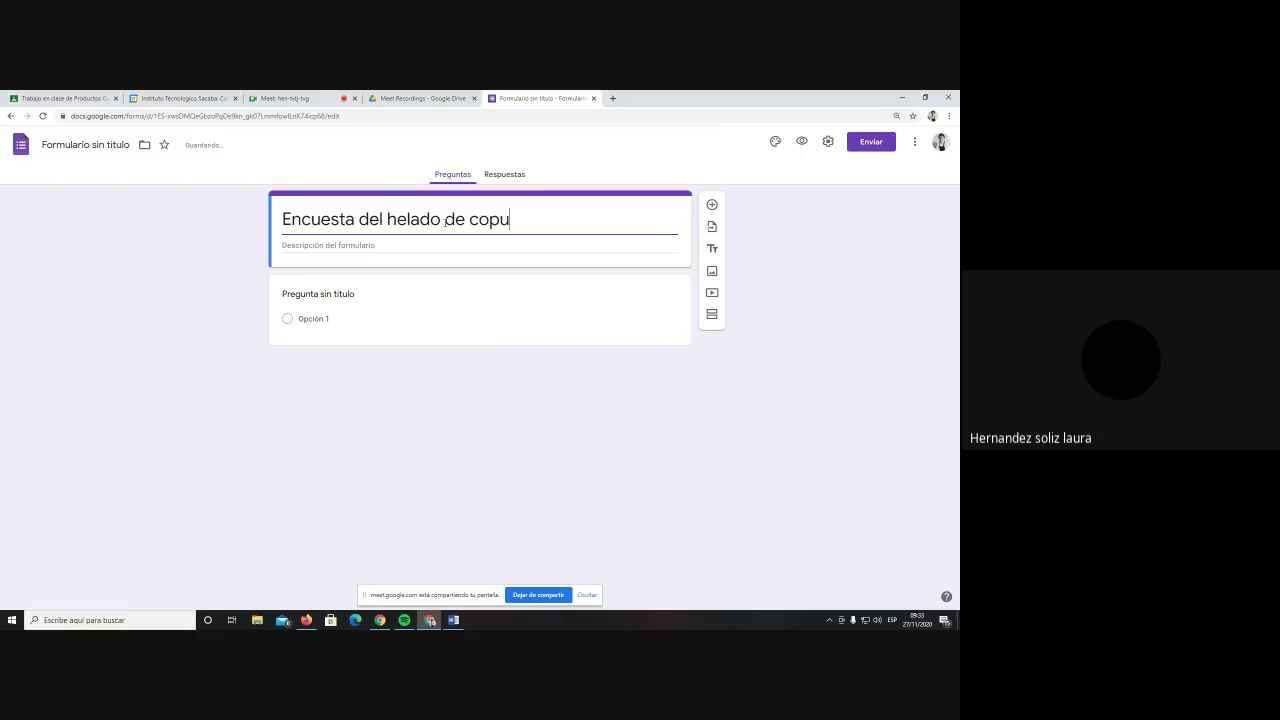
type("azo")
key("BackSpace")
type("u")
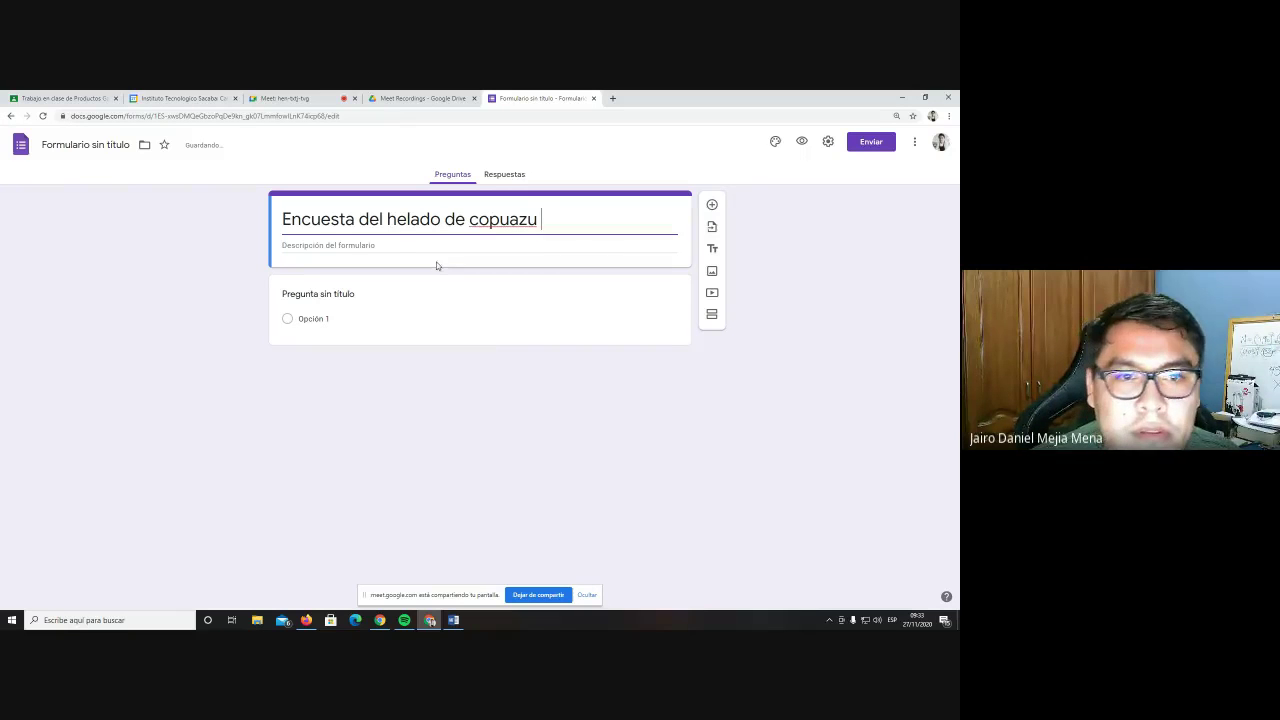
triple_click(519, 219)
left_click(519, 219)
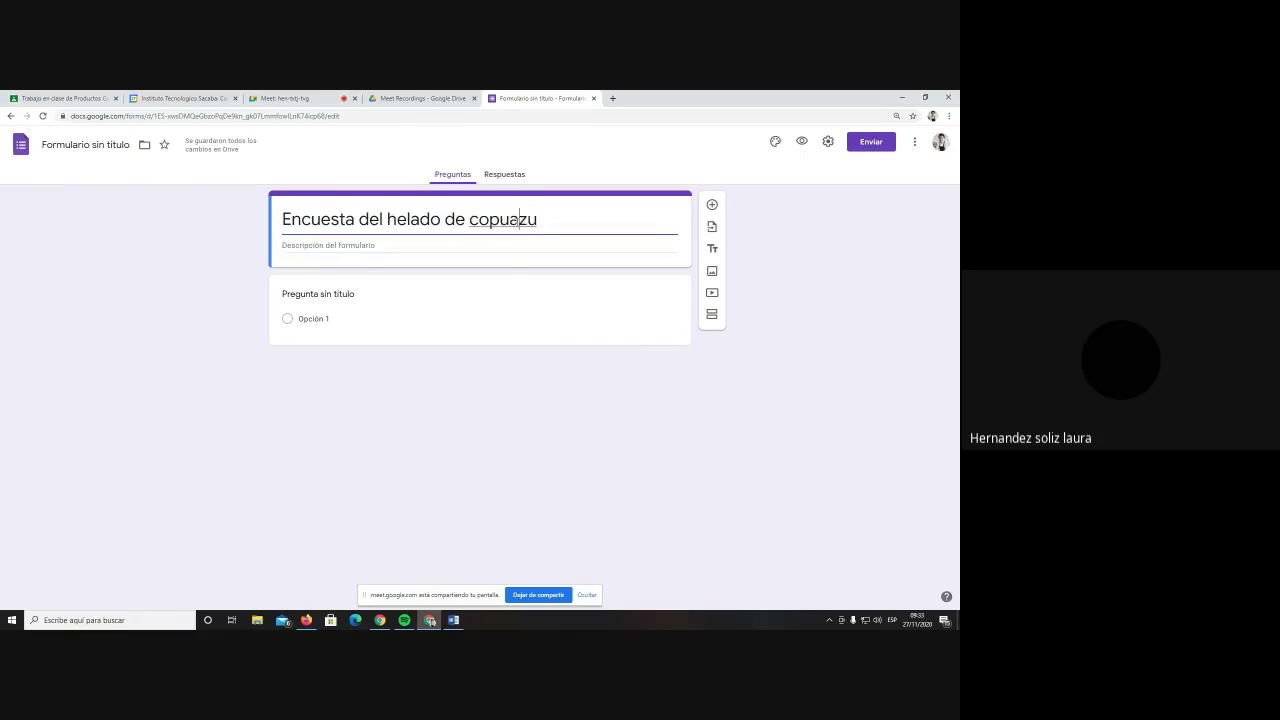
right_click(505, 222)
Enter the form description "Responder a crieterio personal y con honestidad las siguientes preguntas"
left_click(440, 246)
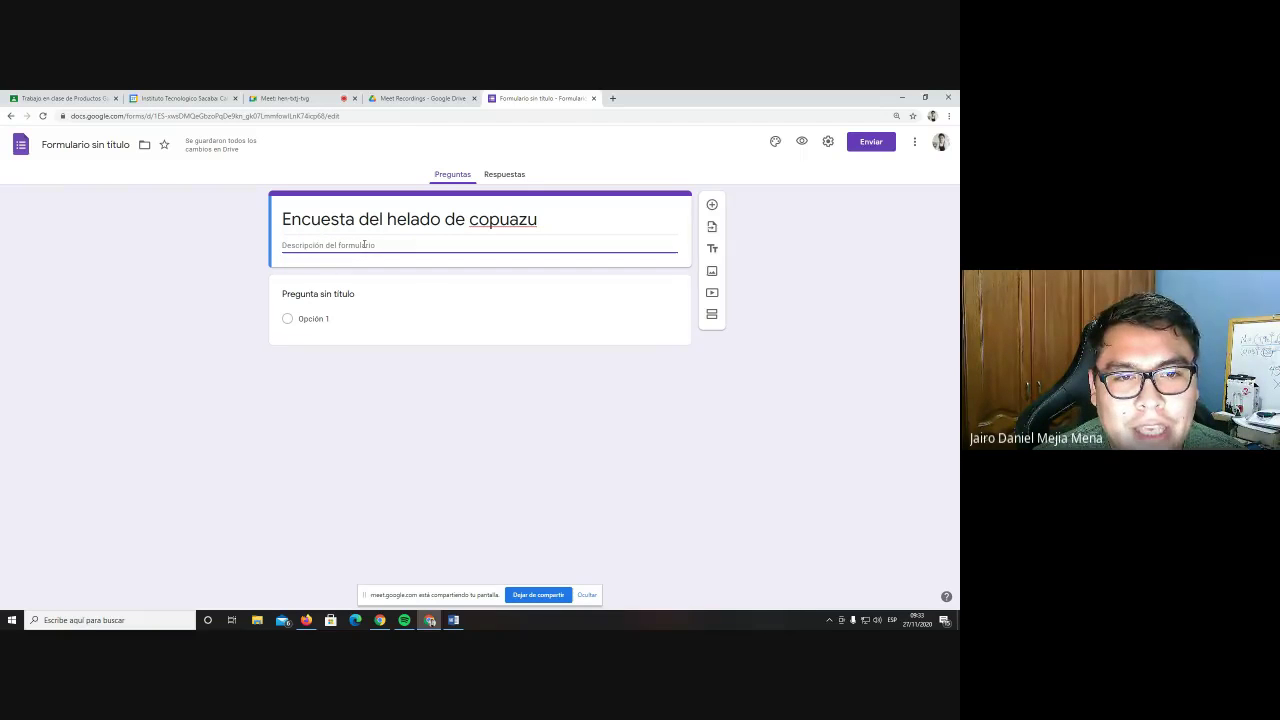
type("Rews")
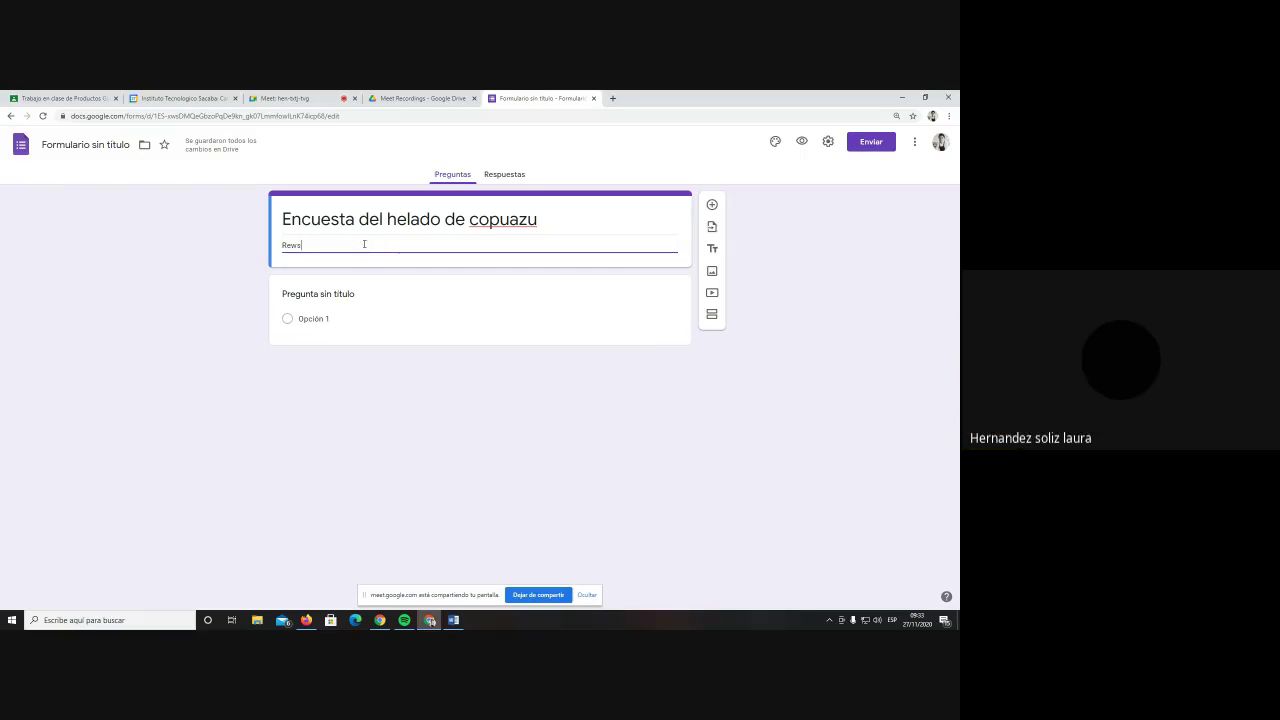
type("sponder a crer")
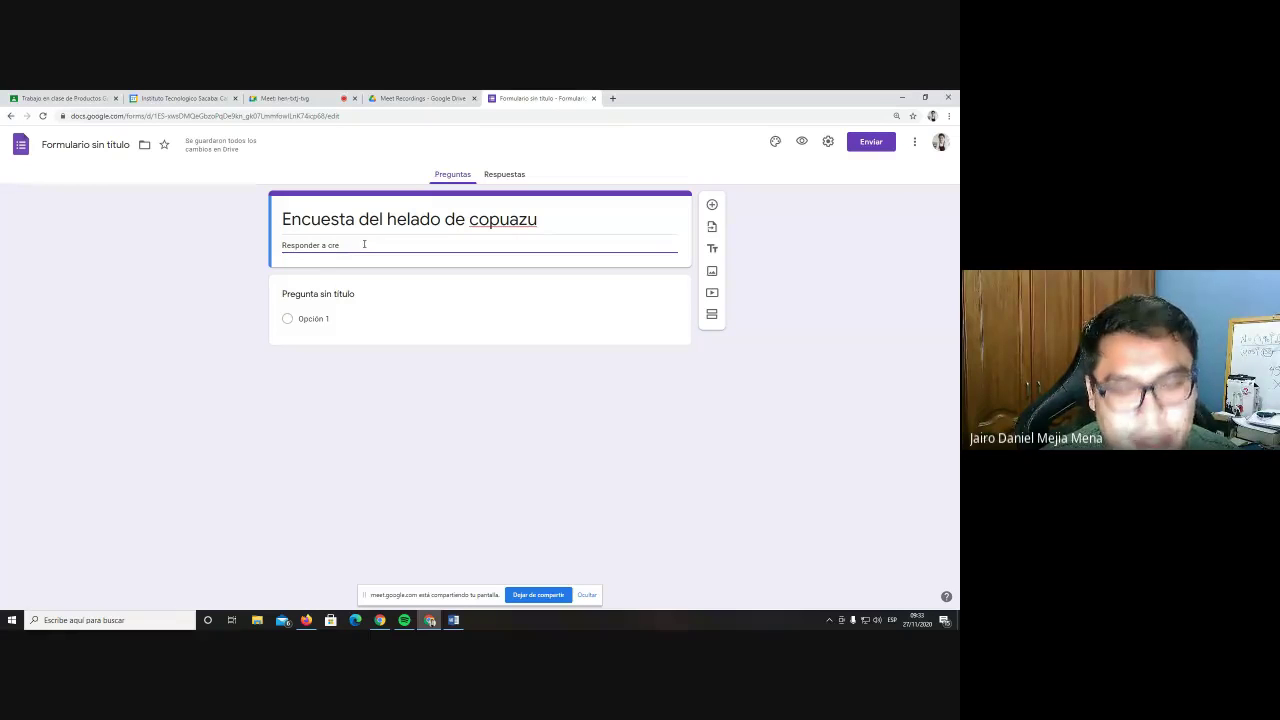
key("BackSpace")
key("BackSpace")
type("terios")
key("BackSpace")
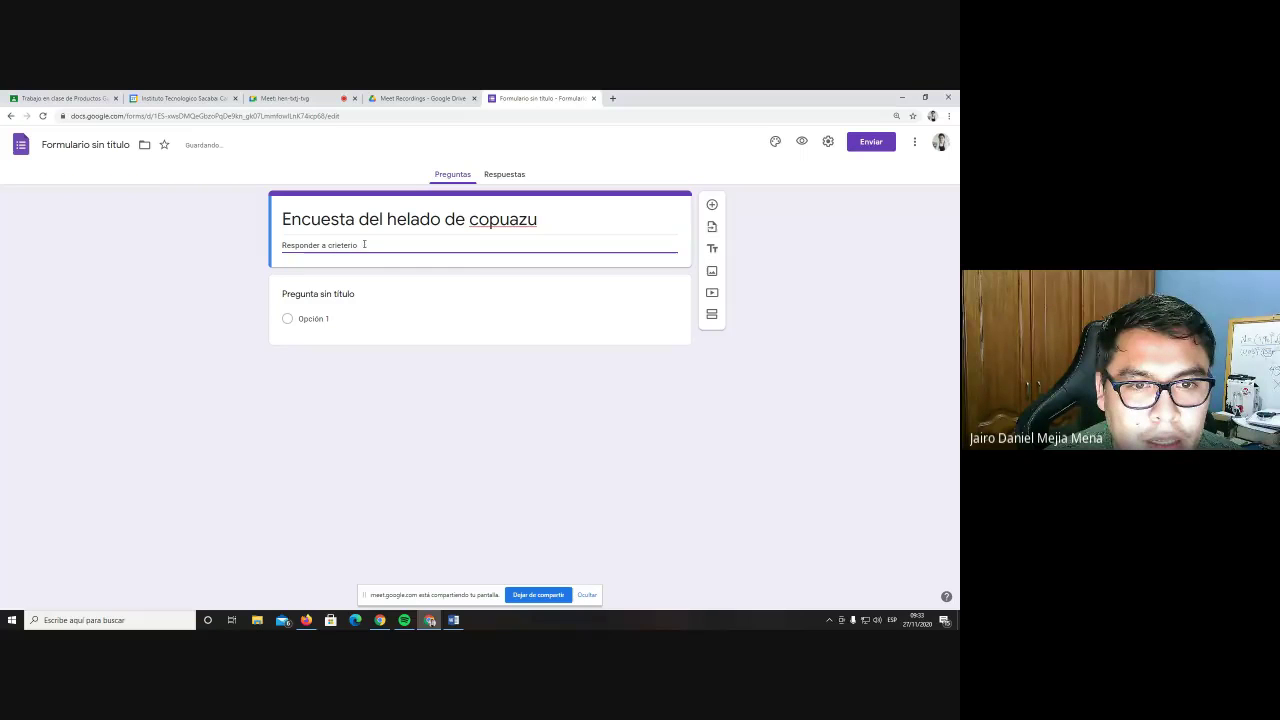
type("personal")
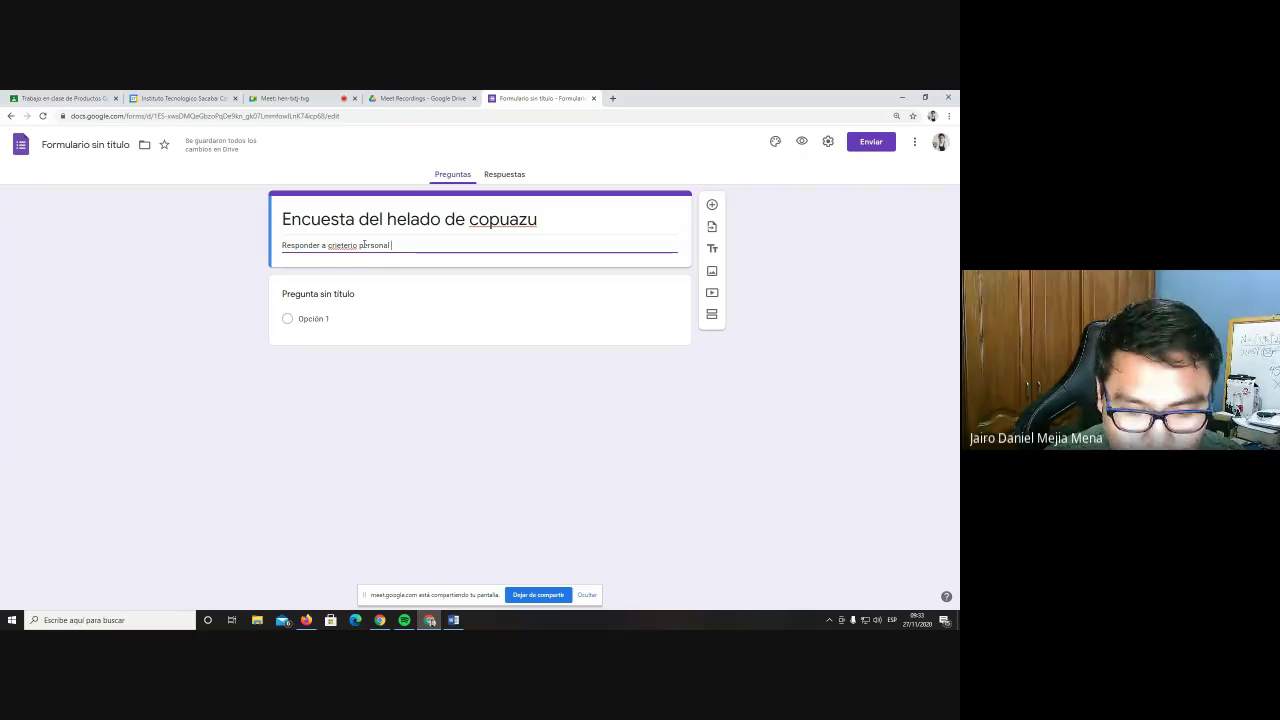
type(" y con hine")
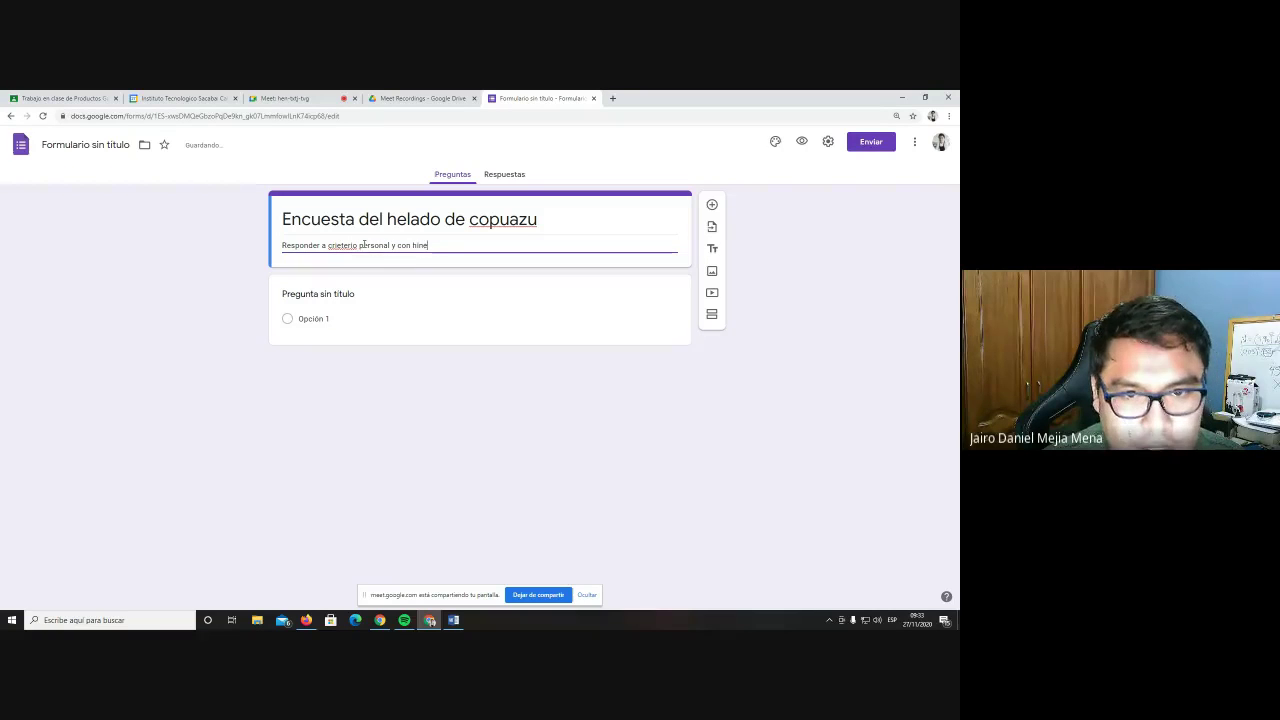
key("BackSpace")
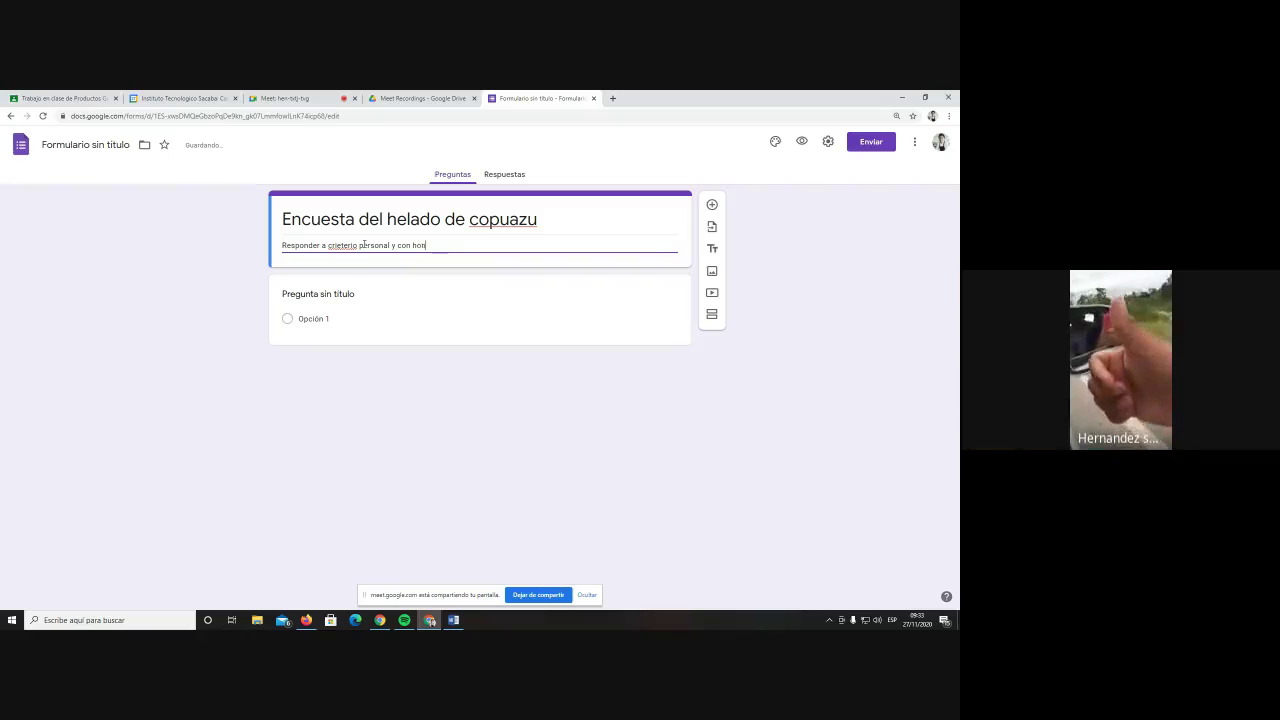
key("BackSpace")
type("d las sigu")
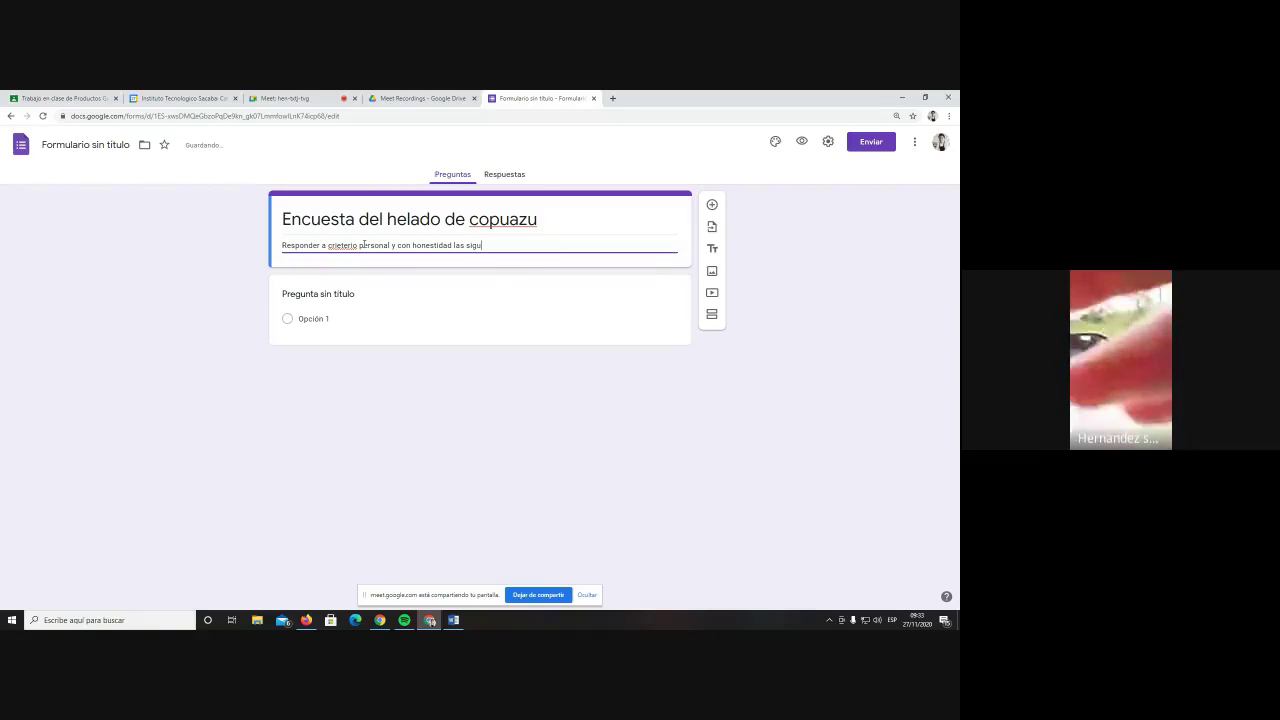
type("e")
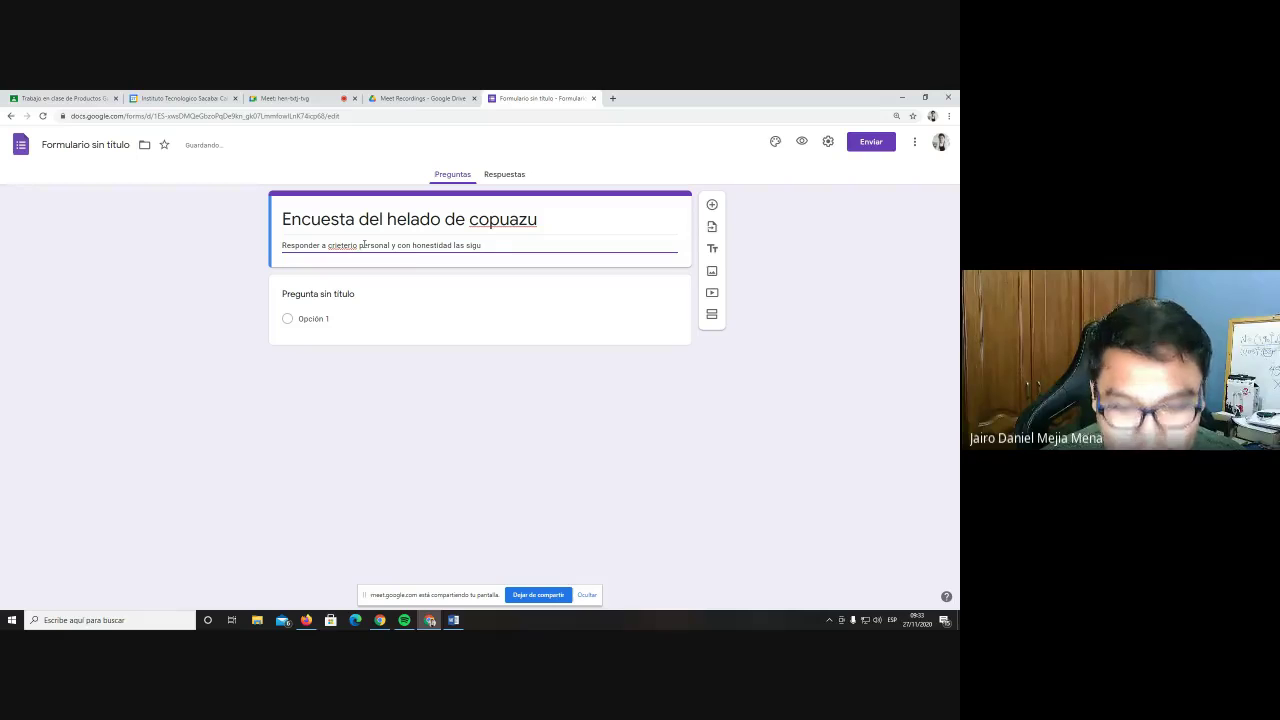
type("ntes pre")
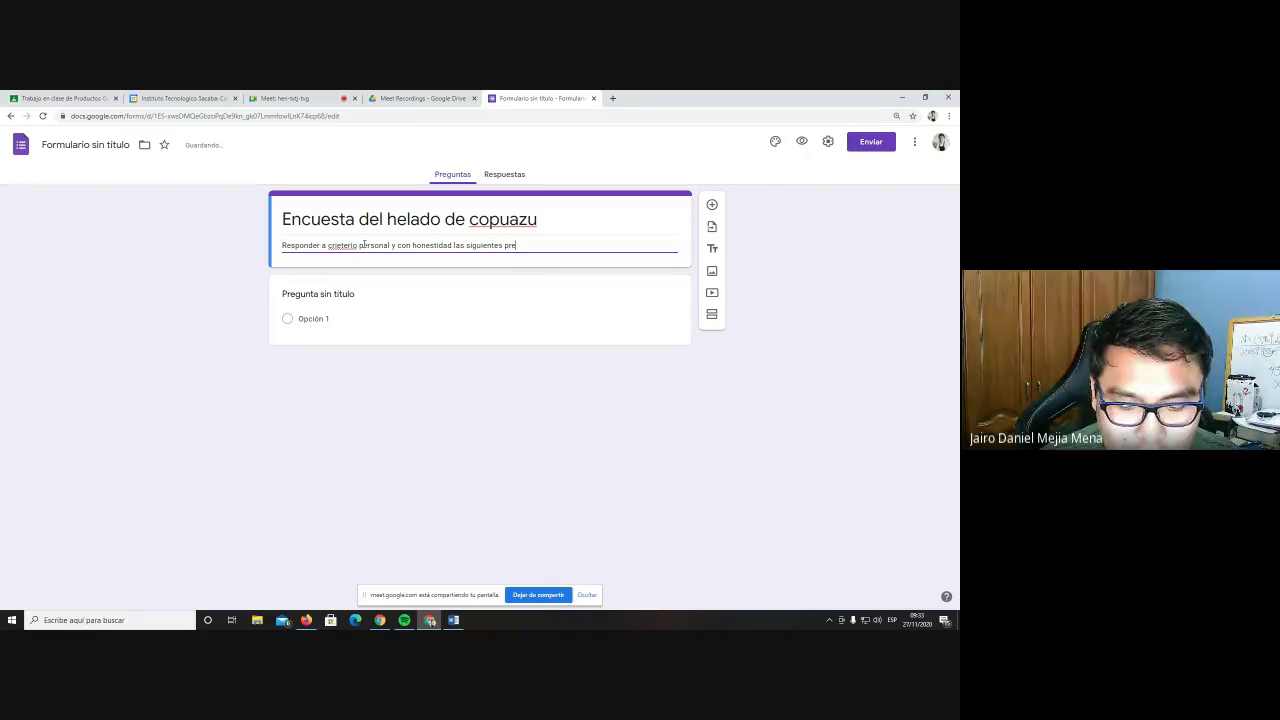
type("ntas")
key("BackSpace")
key("BackSpace")
key("BackSpace")
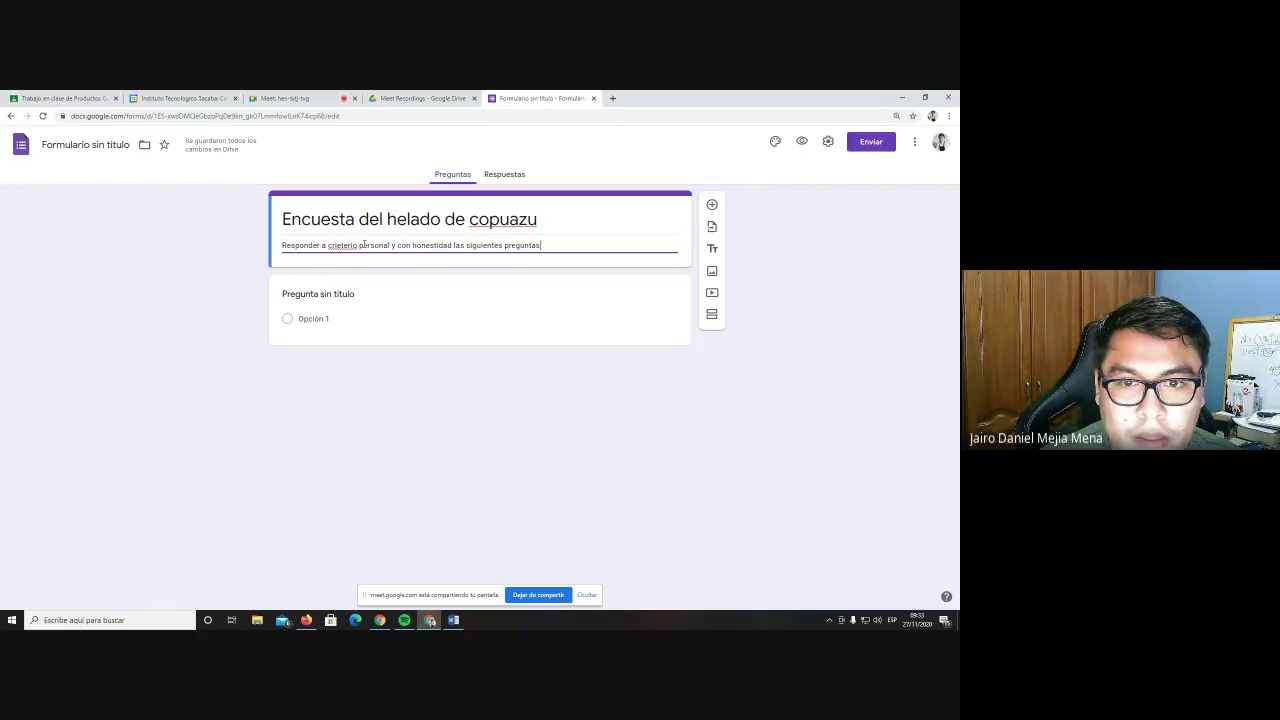
left_click(337, 266)
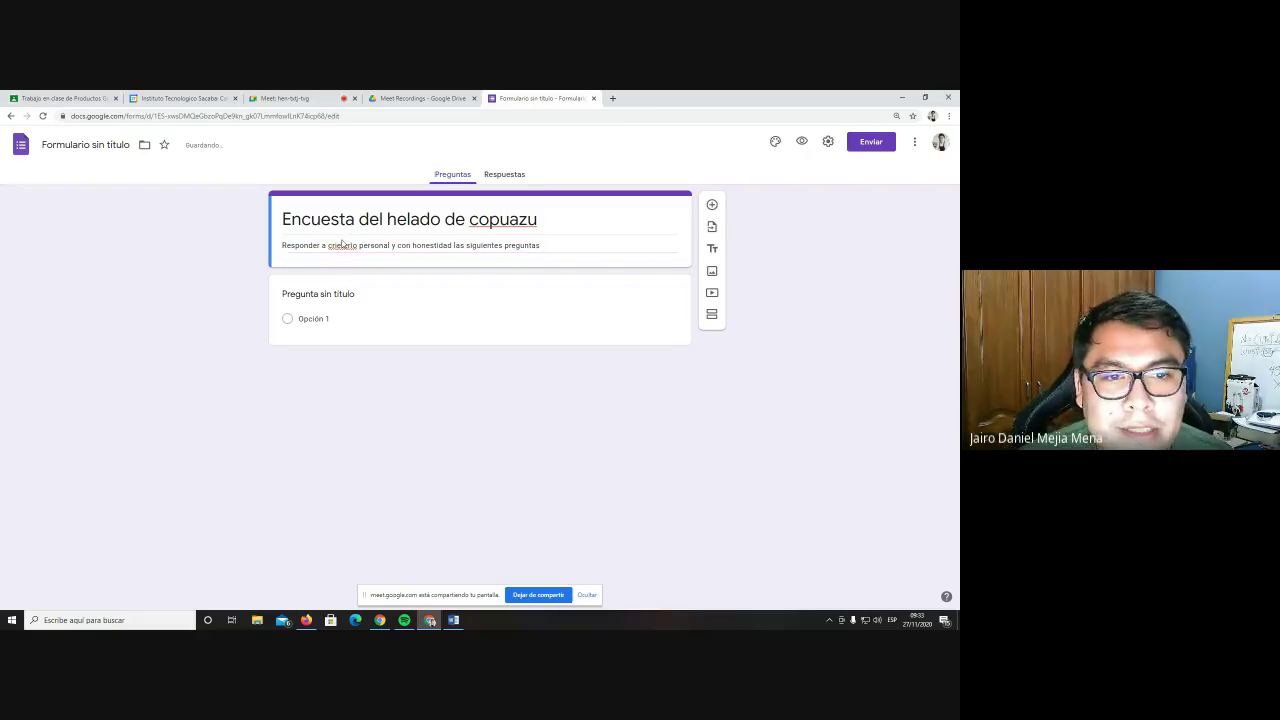
triple_click(341, 244)
right_click(343, 249)
left_click(380, 294)
triple_click(345, 250)
right_click(348, 250)
key("Escape")
Correct the misspelled word in the form description to "criterio" and end the description with a colon
left_click(358, 246)
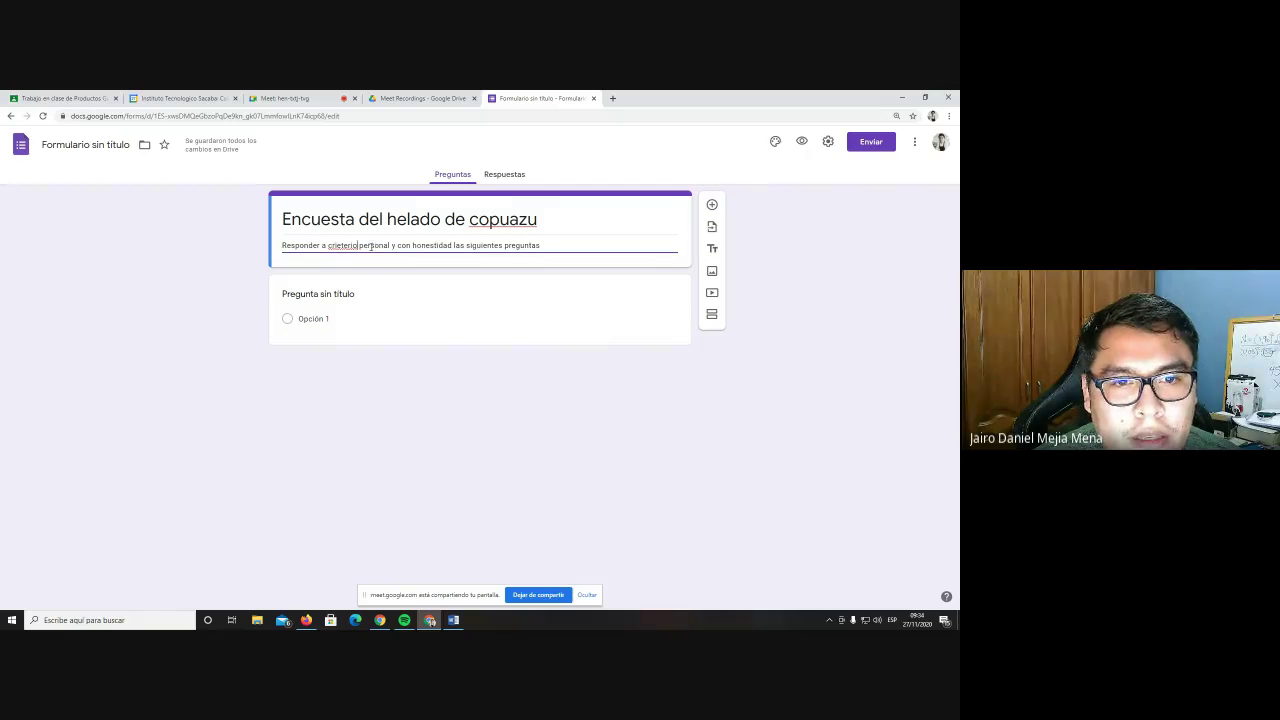
key("BackSpace")
key("BackSpace")
key("BackSpace")
key("BackSpace")
key("BackSpace")
key("BackSpace")
type("ter")
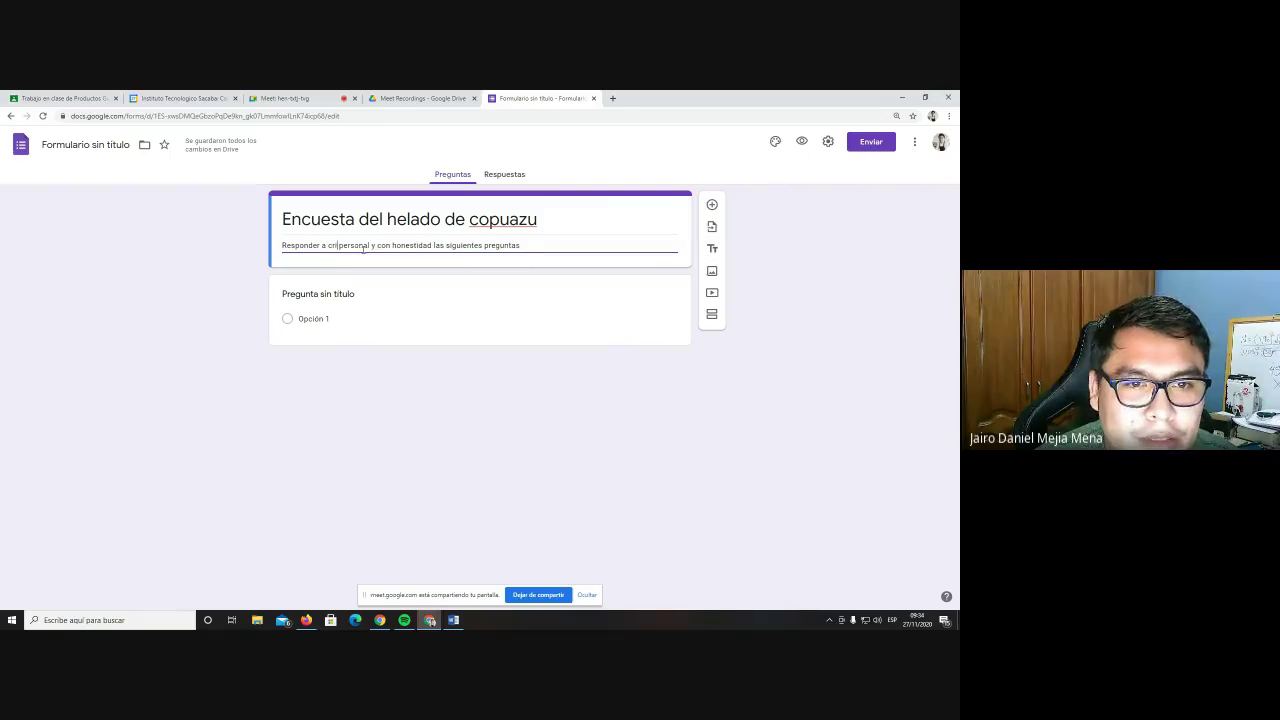
type("io ")
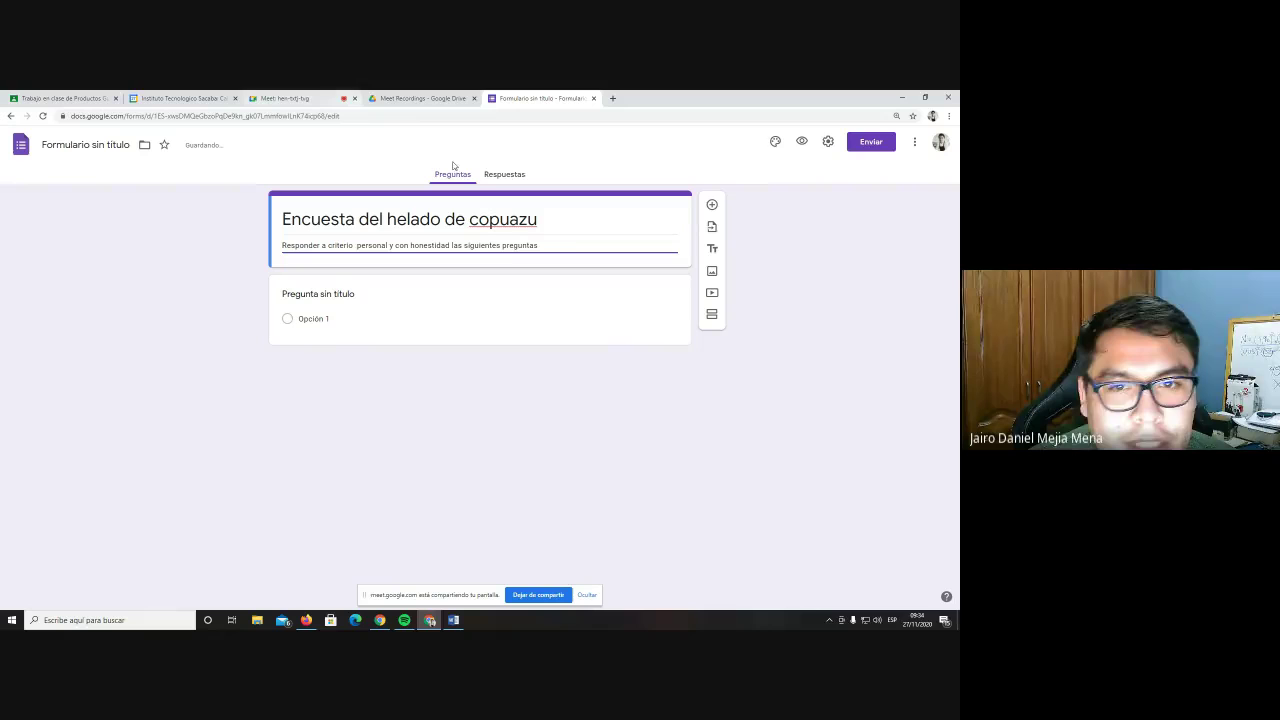
type(":")
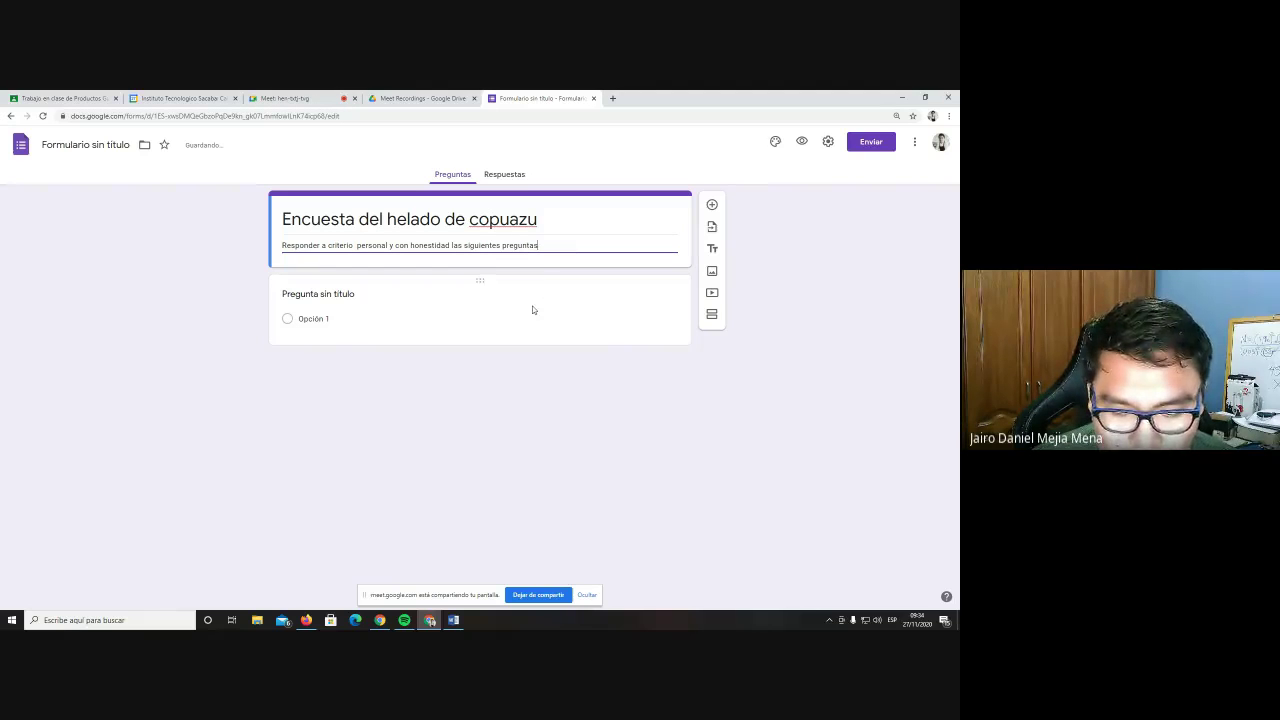
left_click(570, 412)
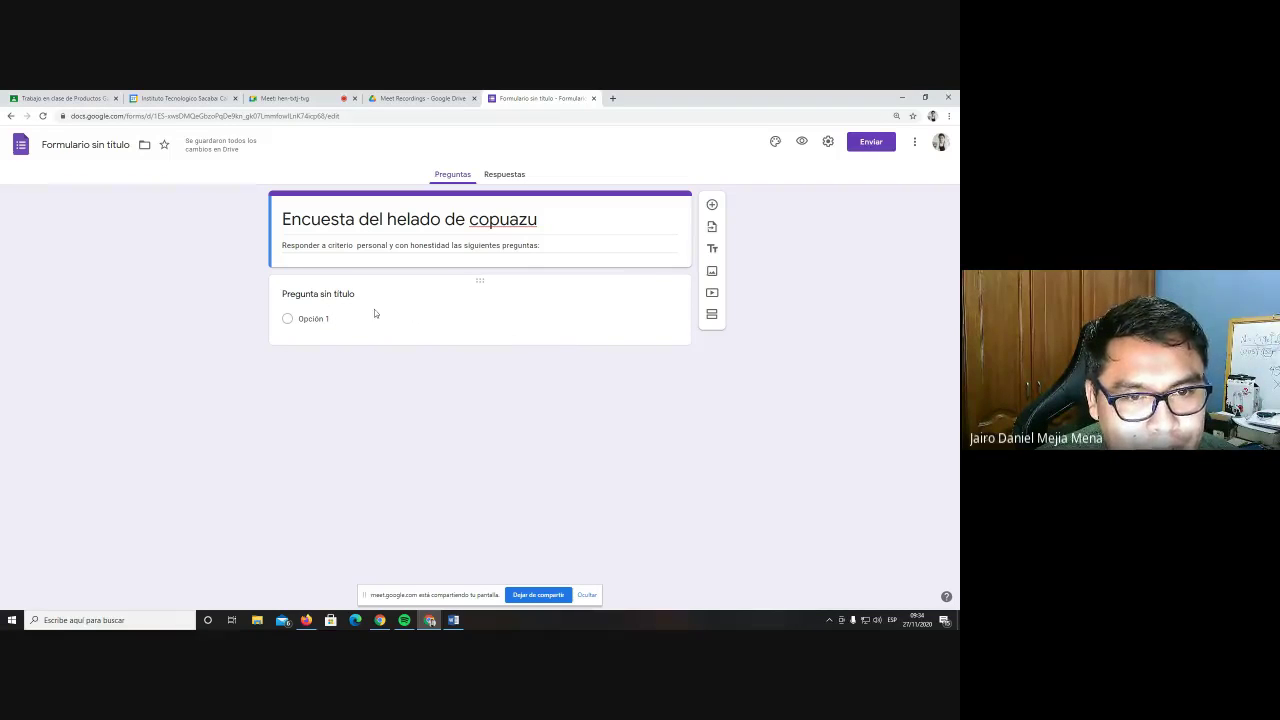
Clear the default title of the first question
left_click(383, 294)
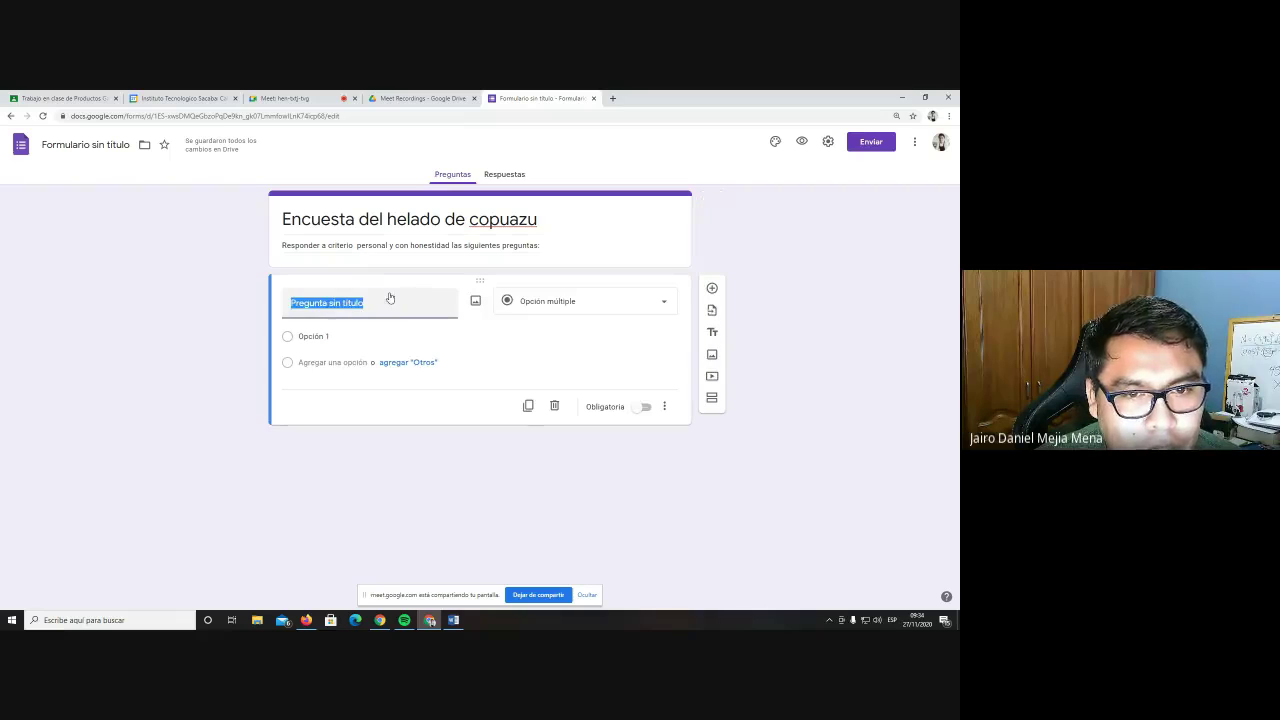
left_click(485, 340)
left_click(494, 366)
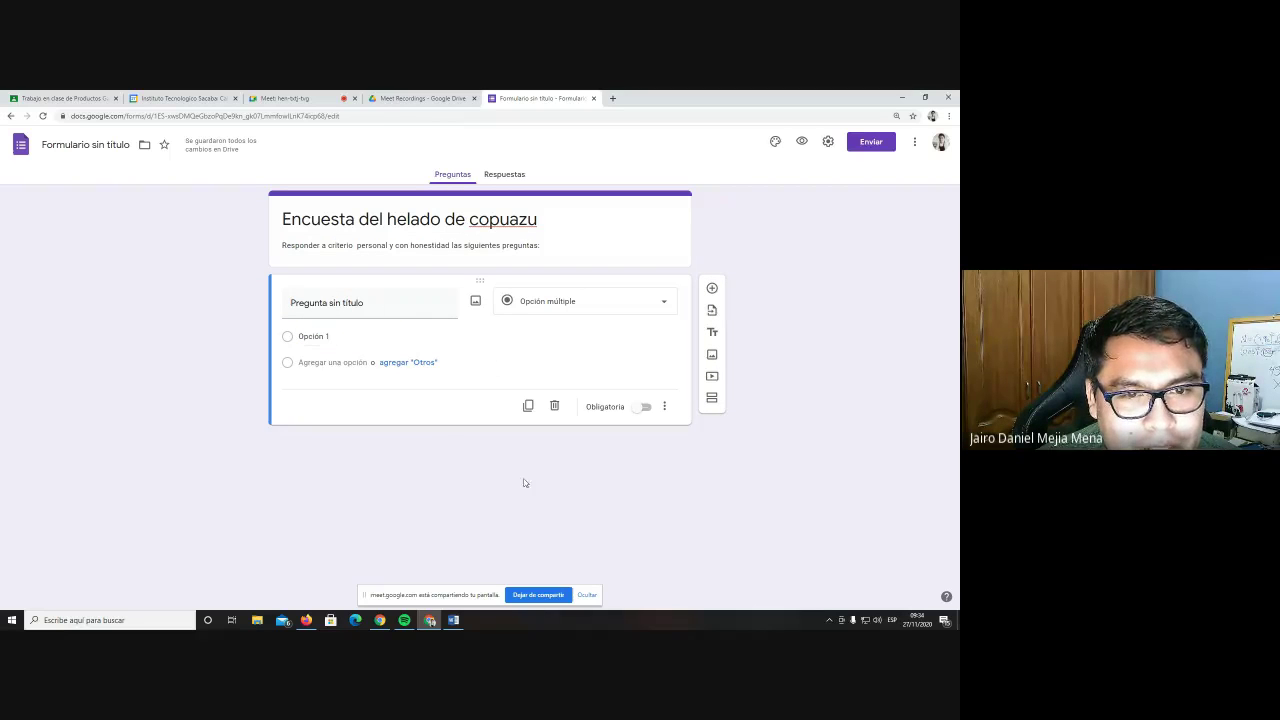
left_click(380, 308)
left_click_drag(380, 306, 298, 303)
key("BackSpace")
key("BackSpace")
key("BackSpace")
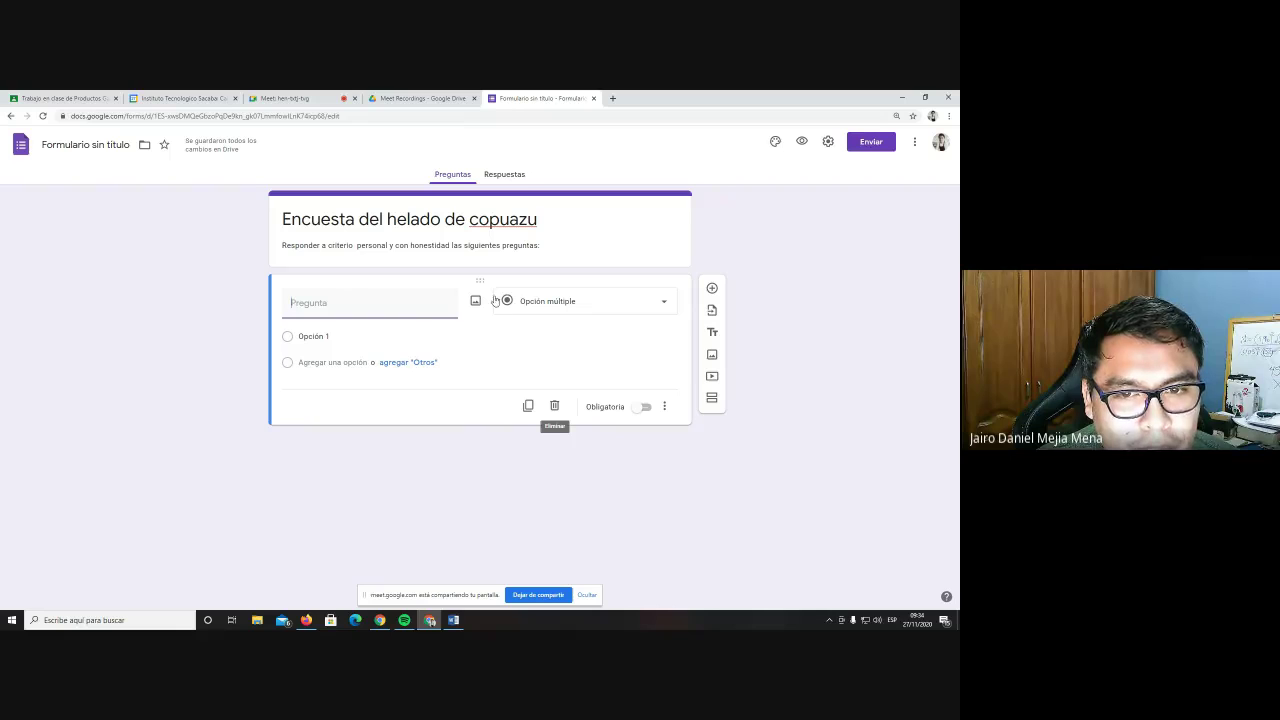
Try the Respuesta breve, Párrafo and Opción múltiple types on the first question in turn
left_click(540, 306)
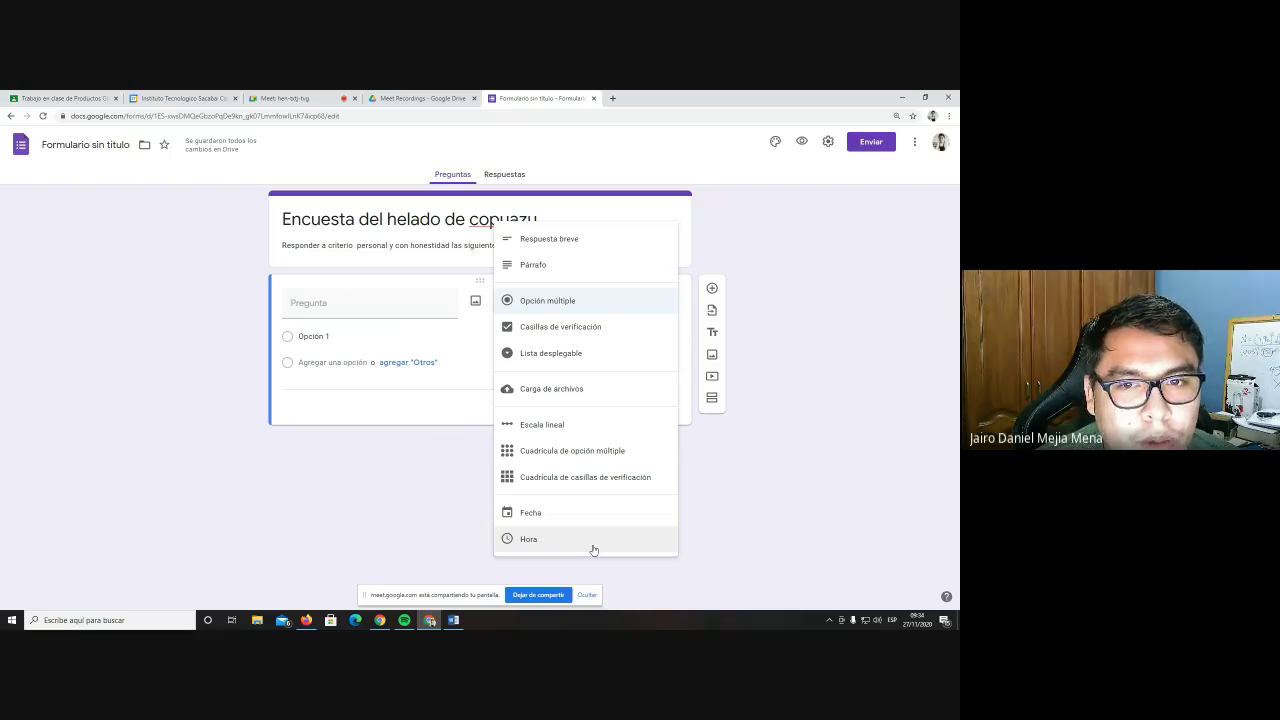
left_click(549, 242)
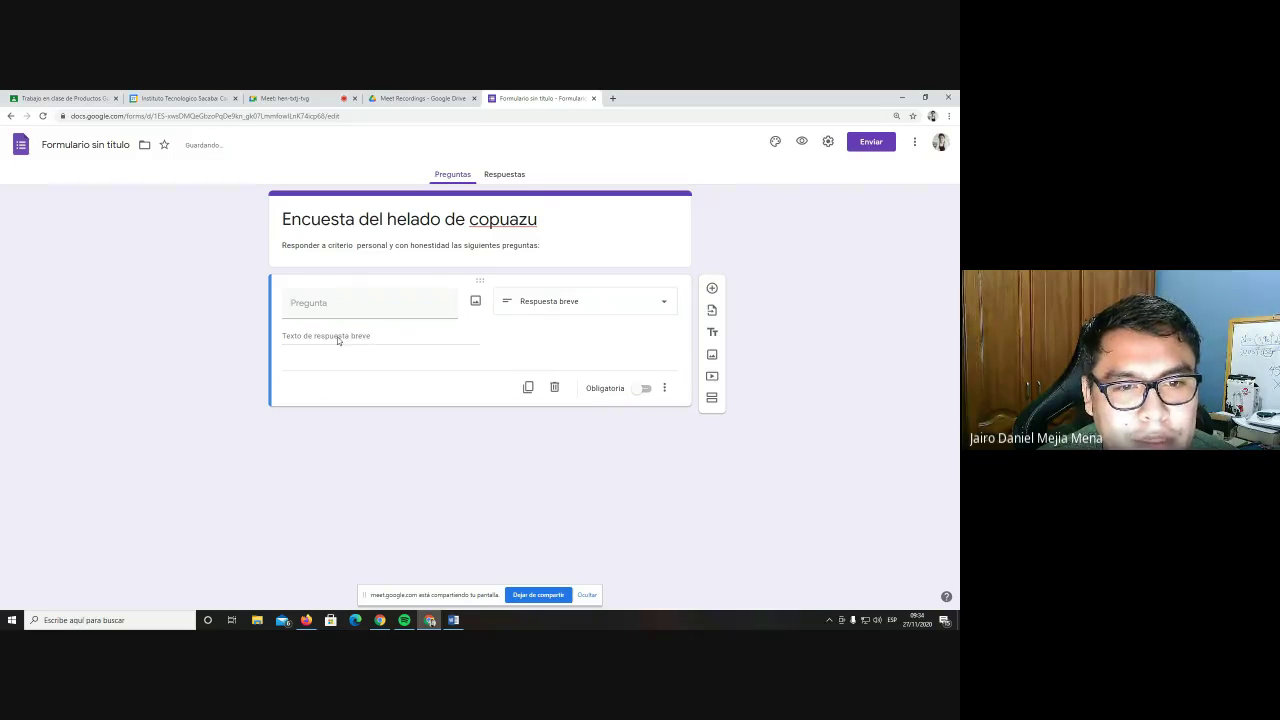
left_click(570, 300)
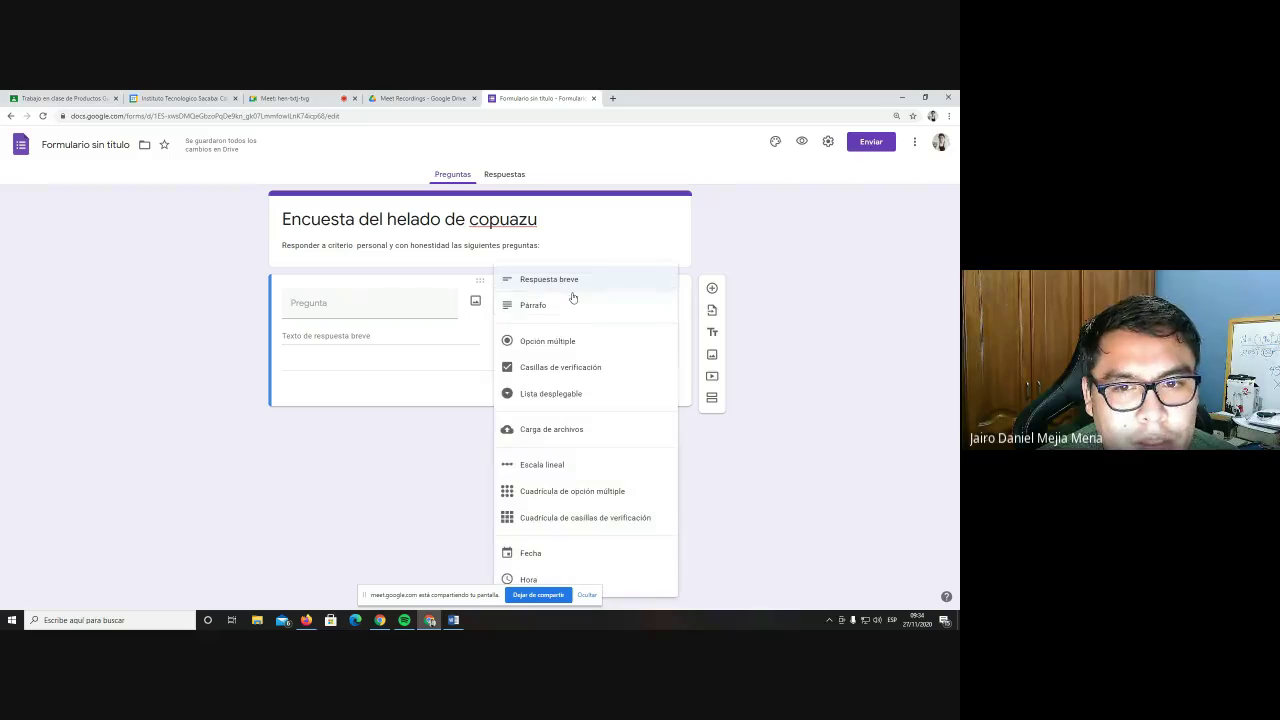
left_click(566, 310)
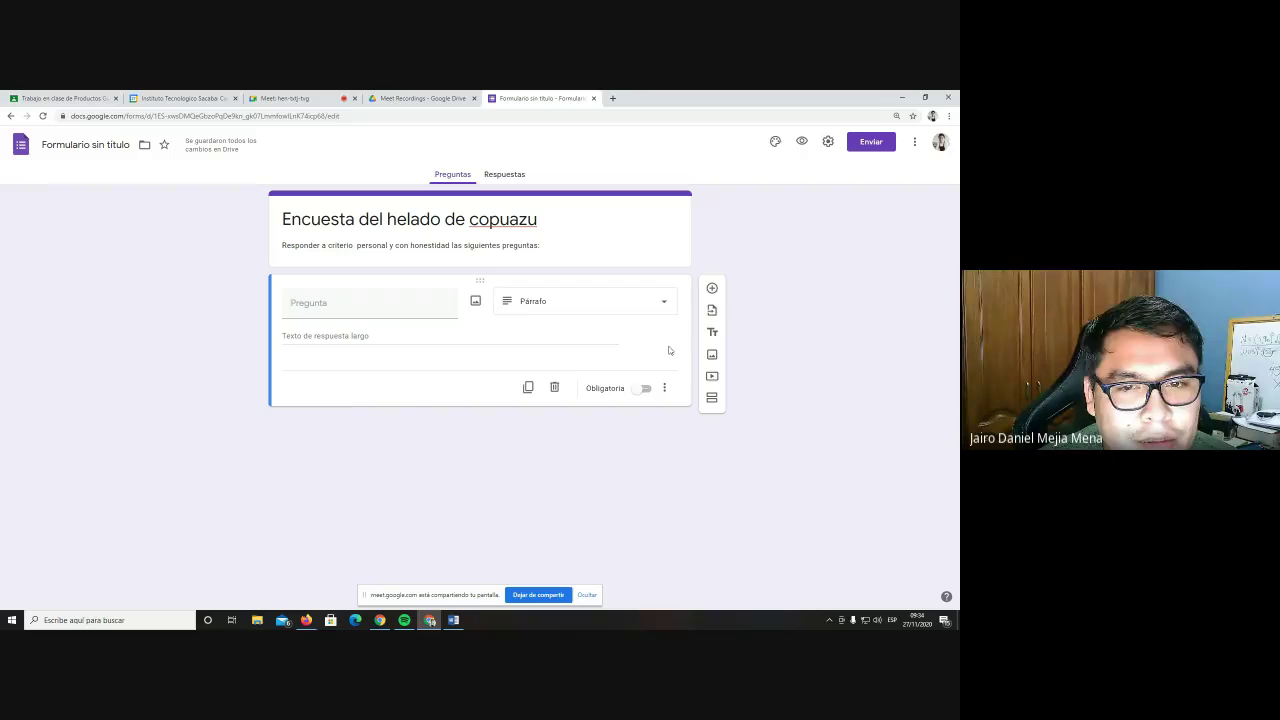
left_click(651, 310)
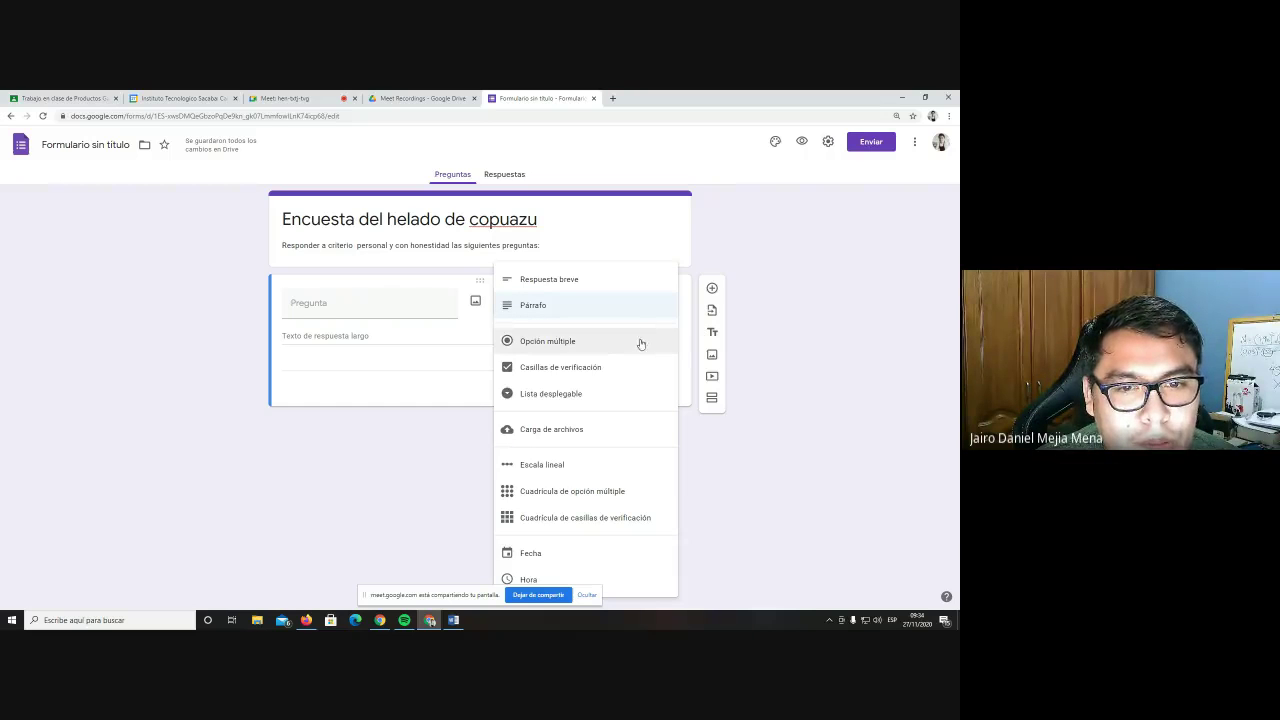
left_click(641, 341)
Set the first question's type to Casillas de verificación
left_click(586, 315)
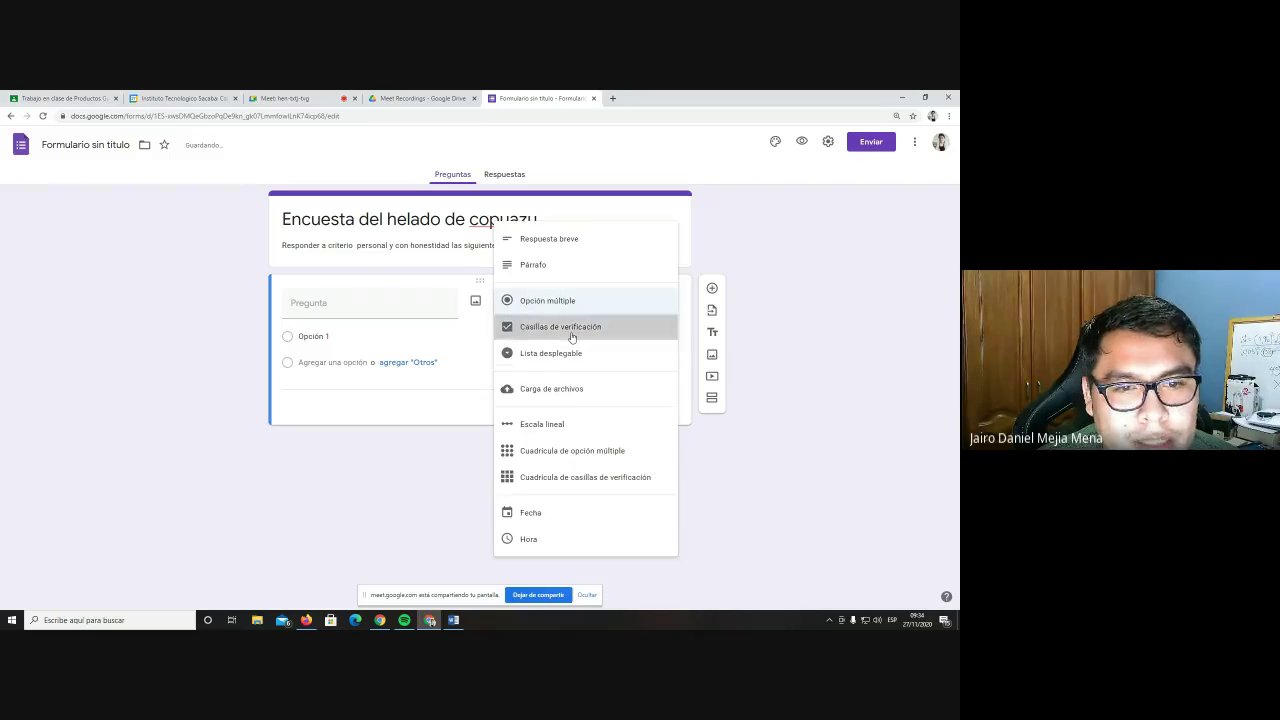
left_click(569, 328)
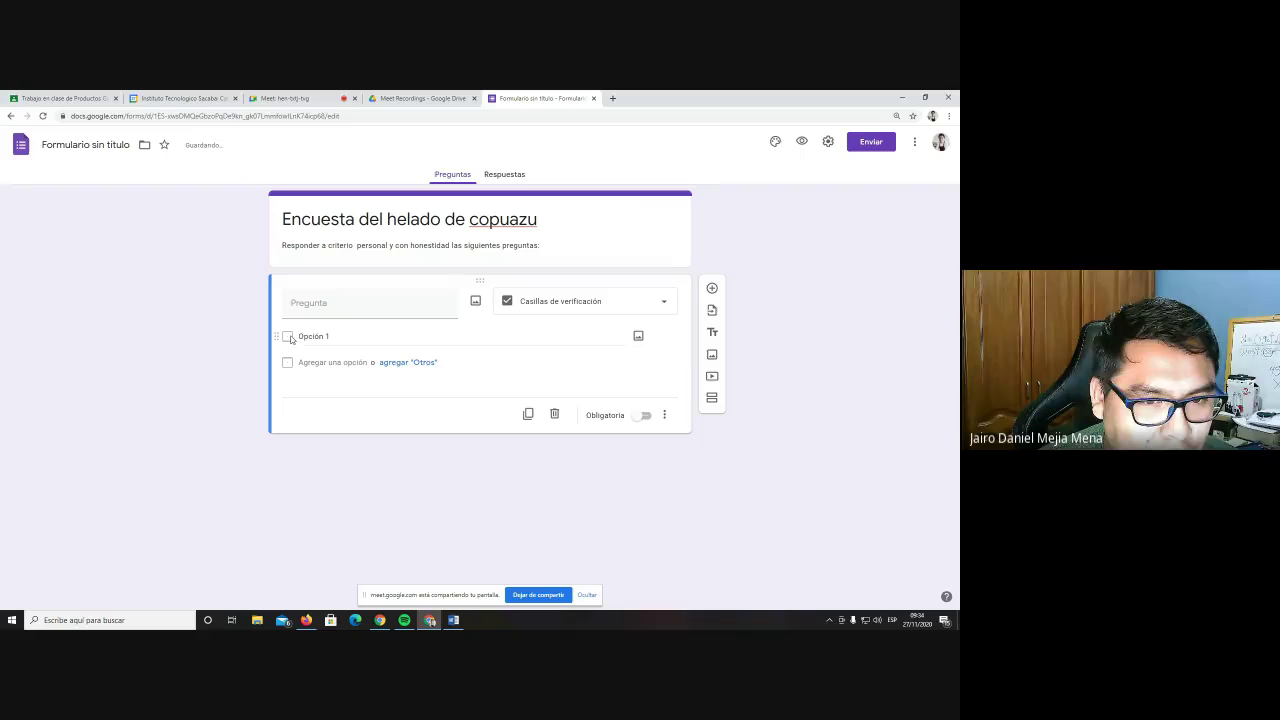
Examine the available question types, keeping Casillas de verificación for the first question
left_click(576, 304)
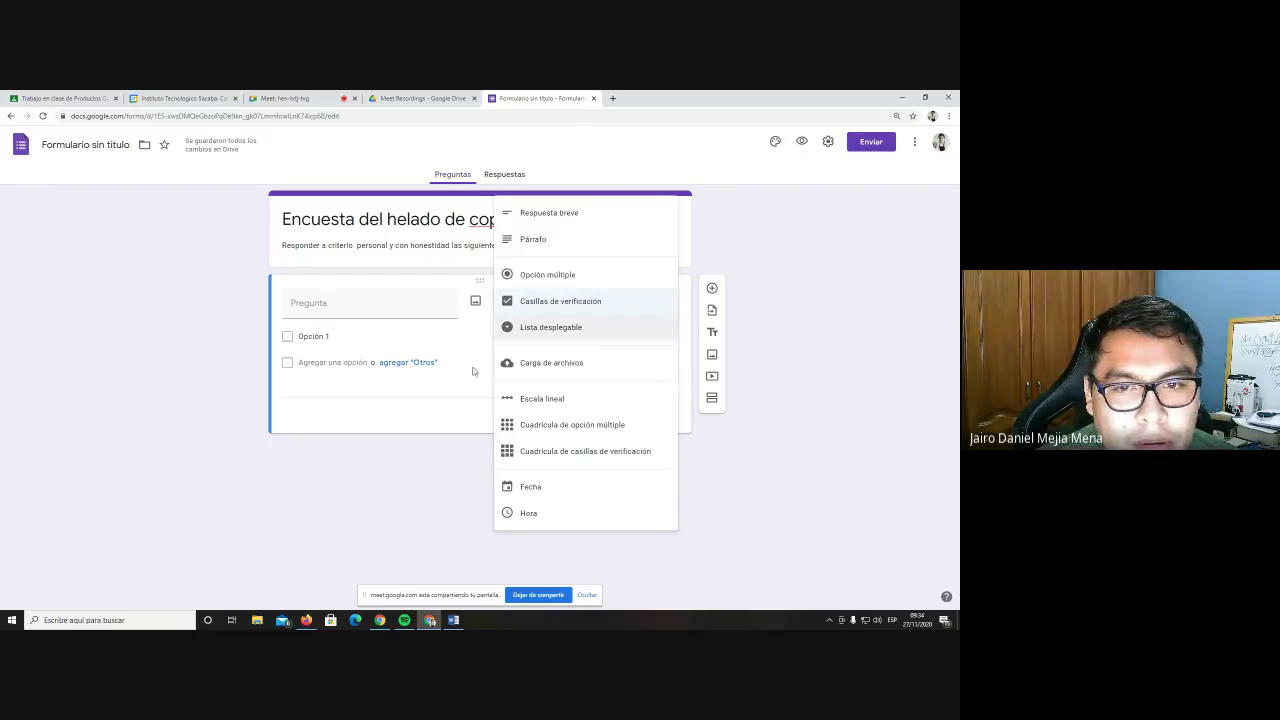
left_click(425, 492)
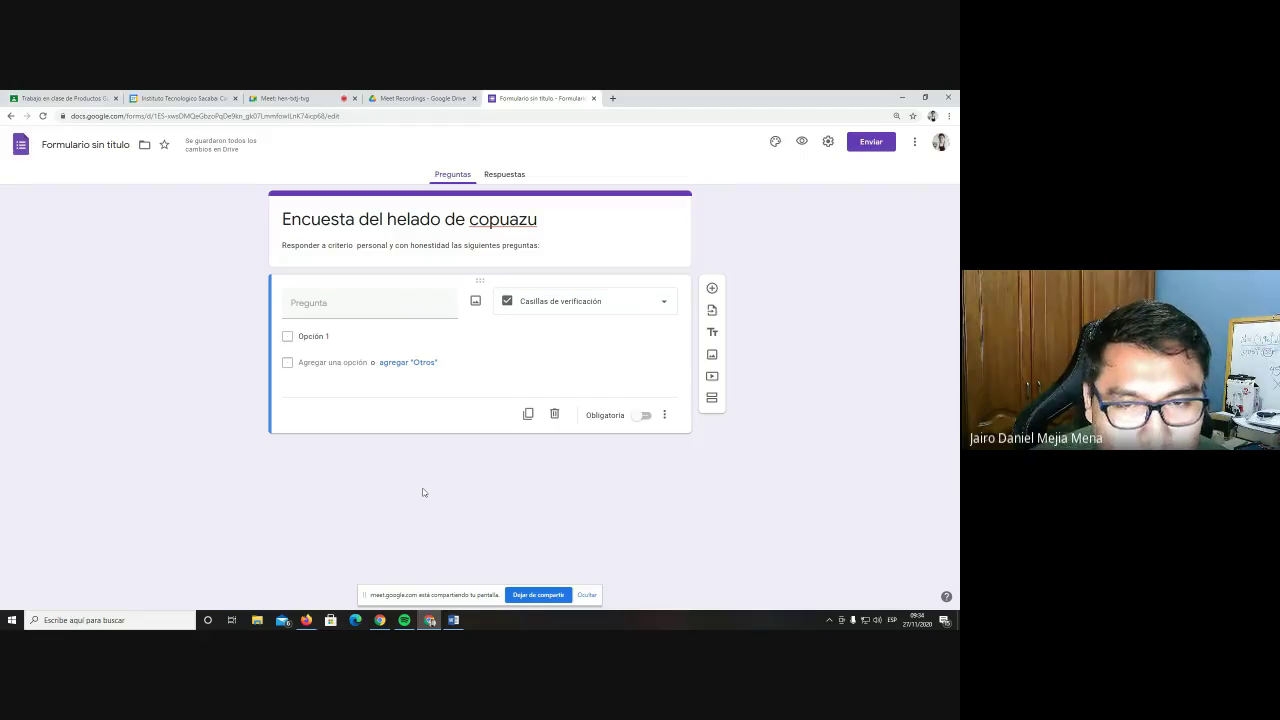
left_click(563, 306)
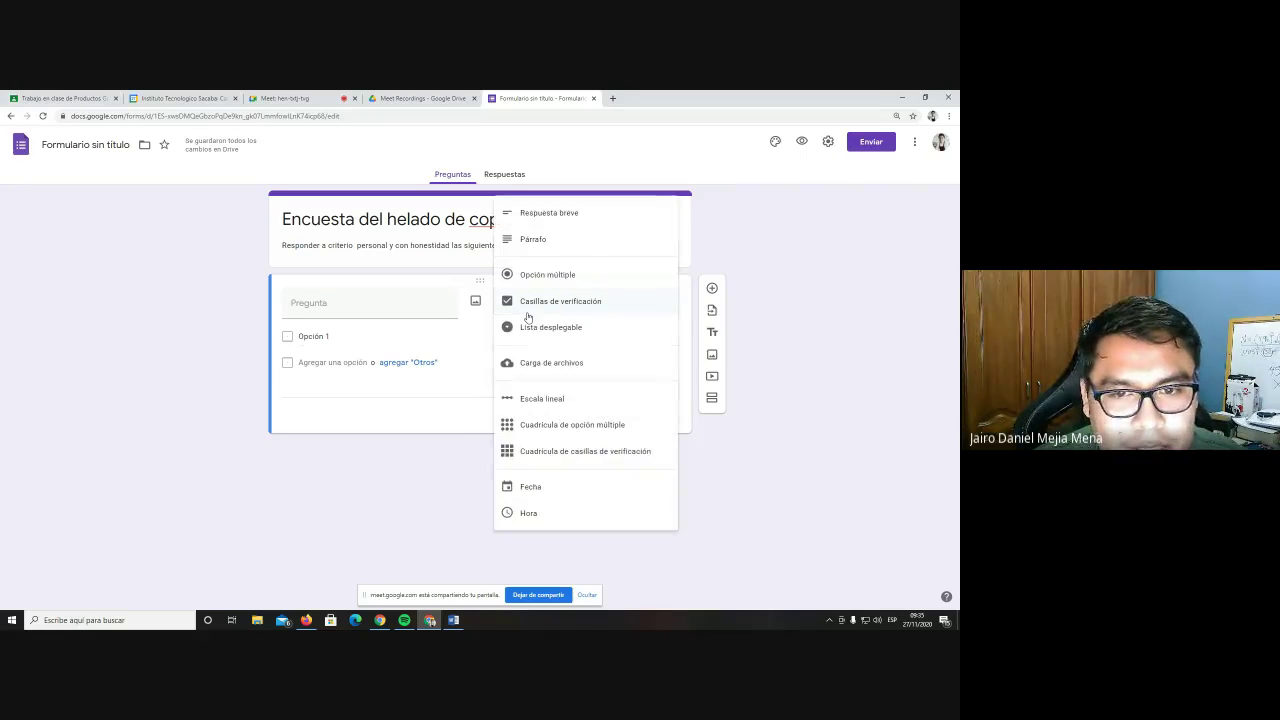
left_click(545, 303)
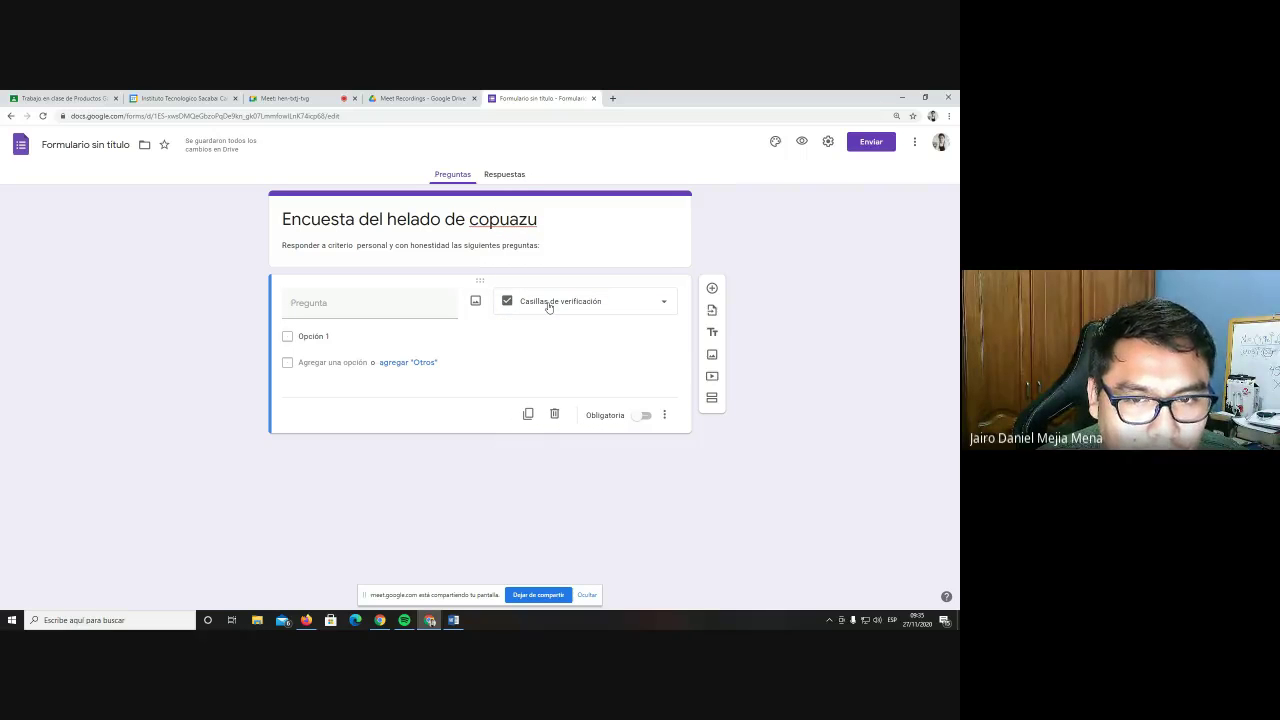
left_click(548, 307)
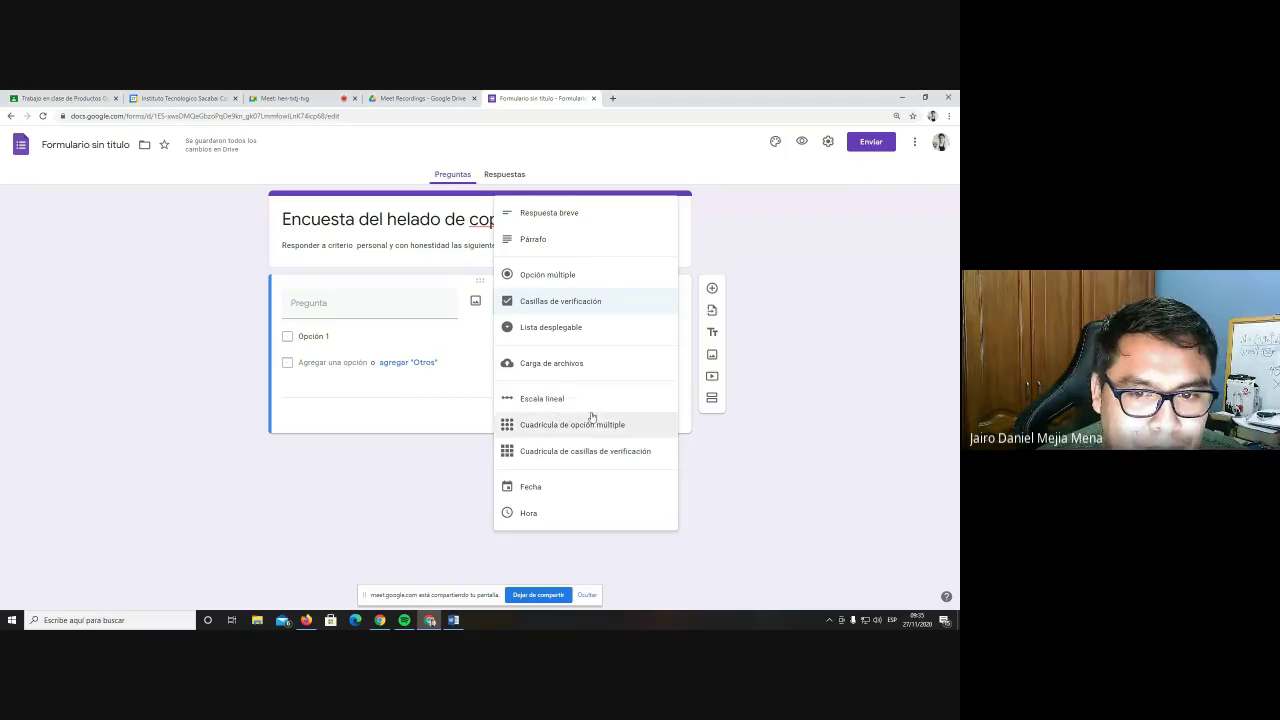
left_click(416, 472)
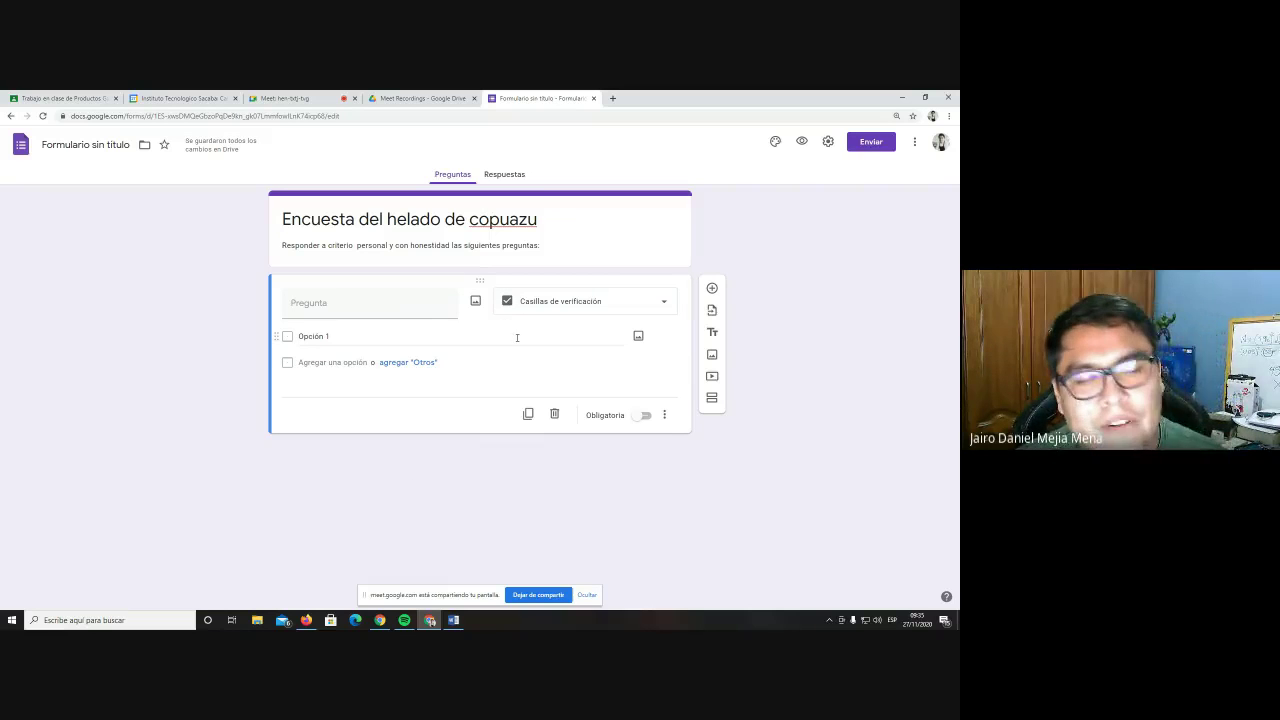
left_click(553, 313)
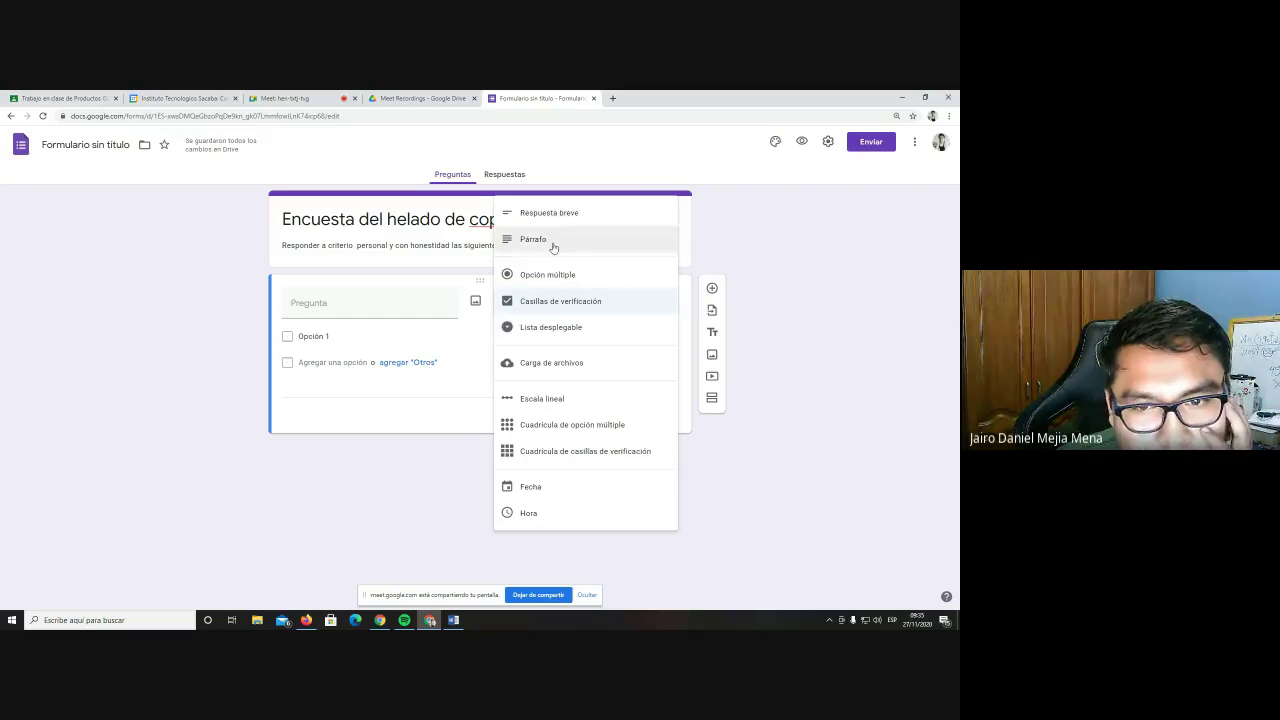
left_click(556, 303)
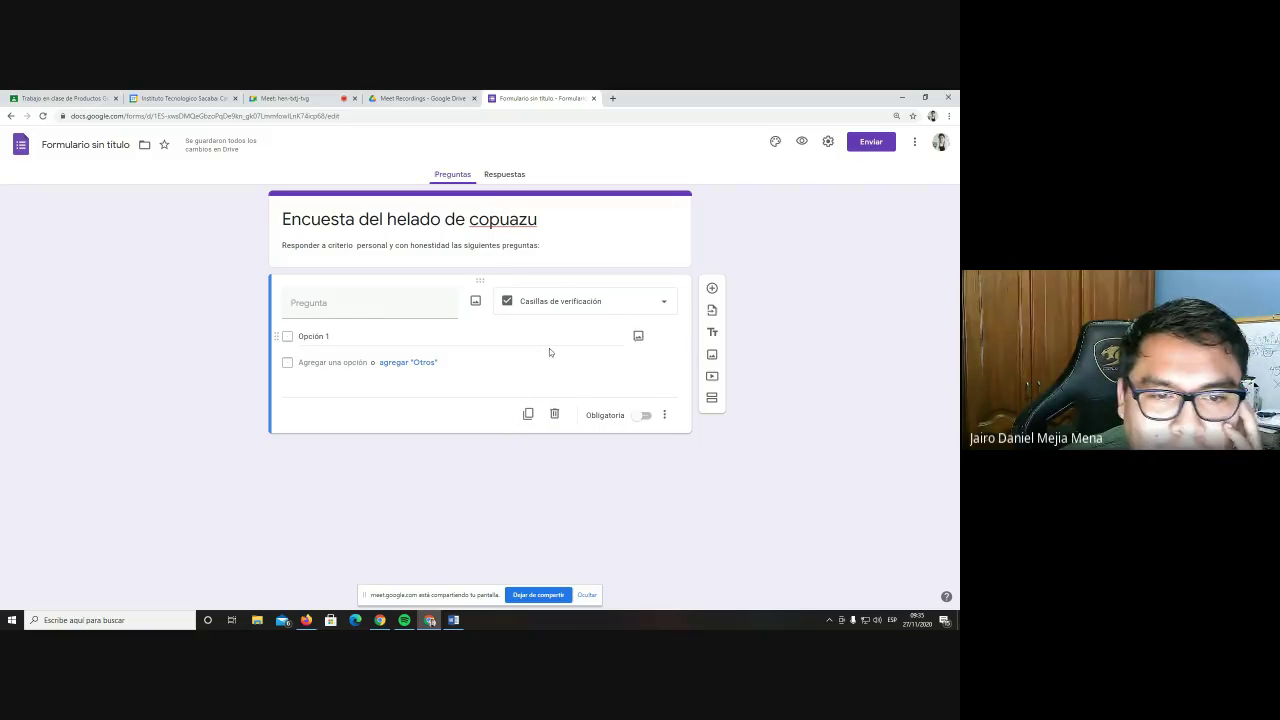
Enter "¿Usted conoce el copoazu?" as the title of the first question
left_click(393, 300)
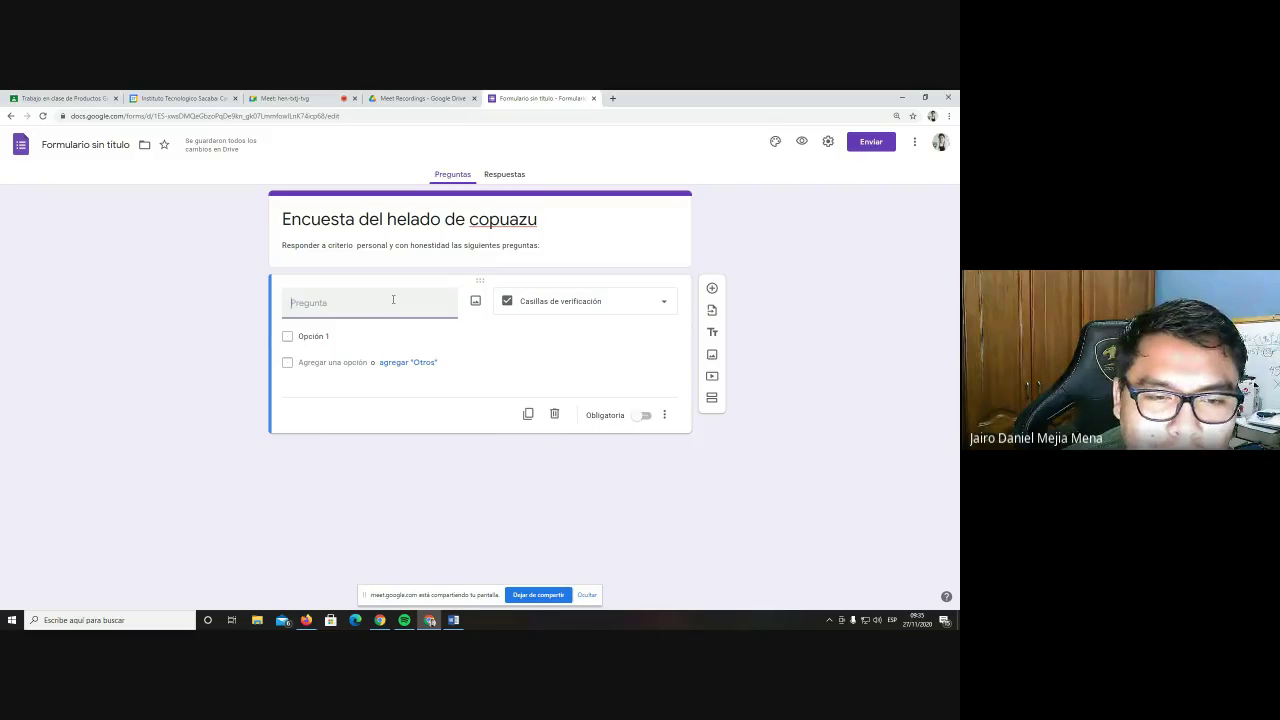
type("Usted cono")
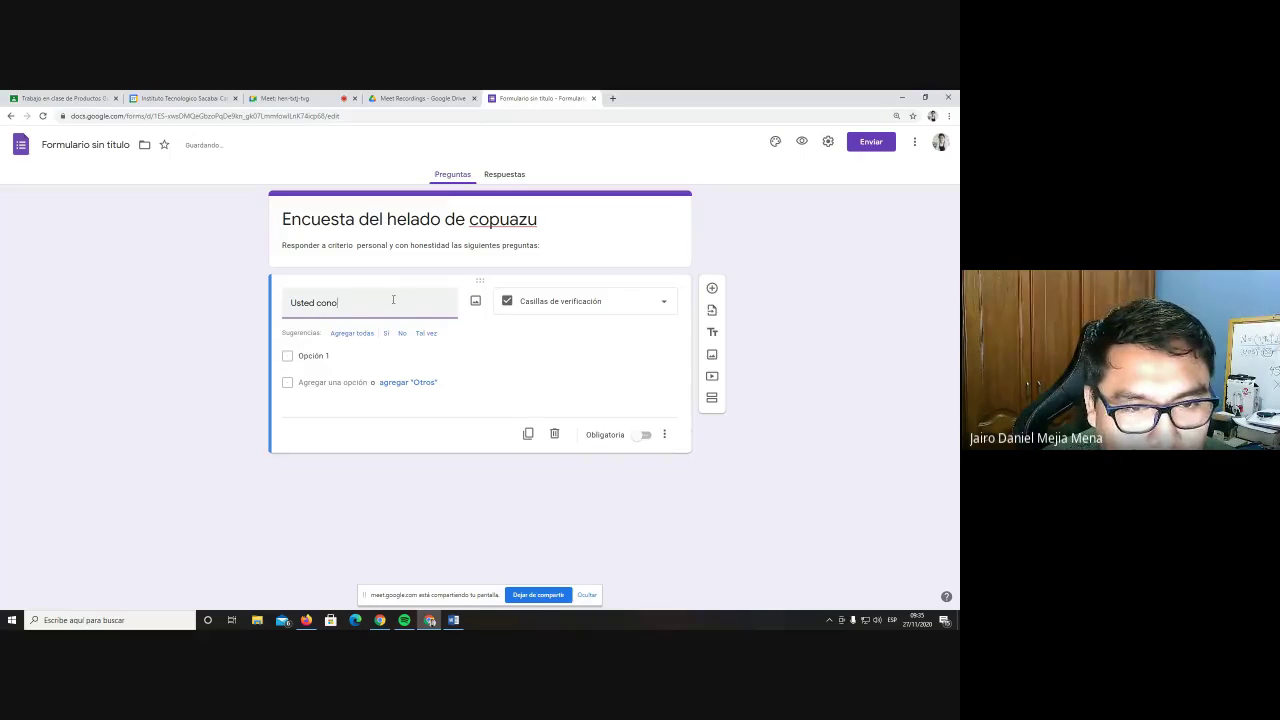
type("ce el c")
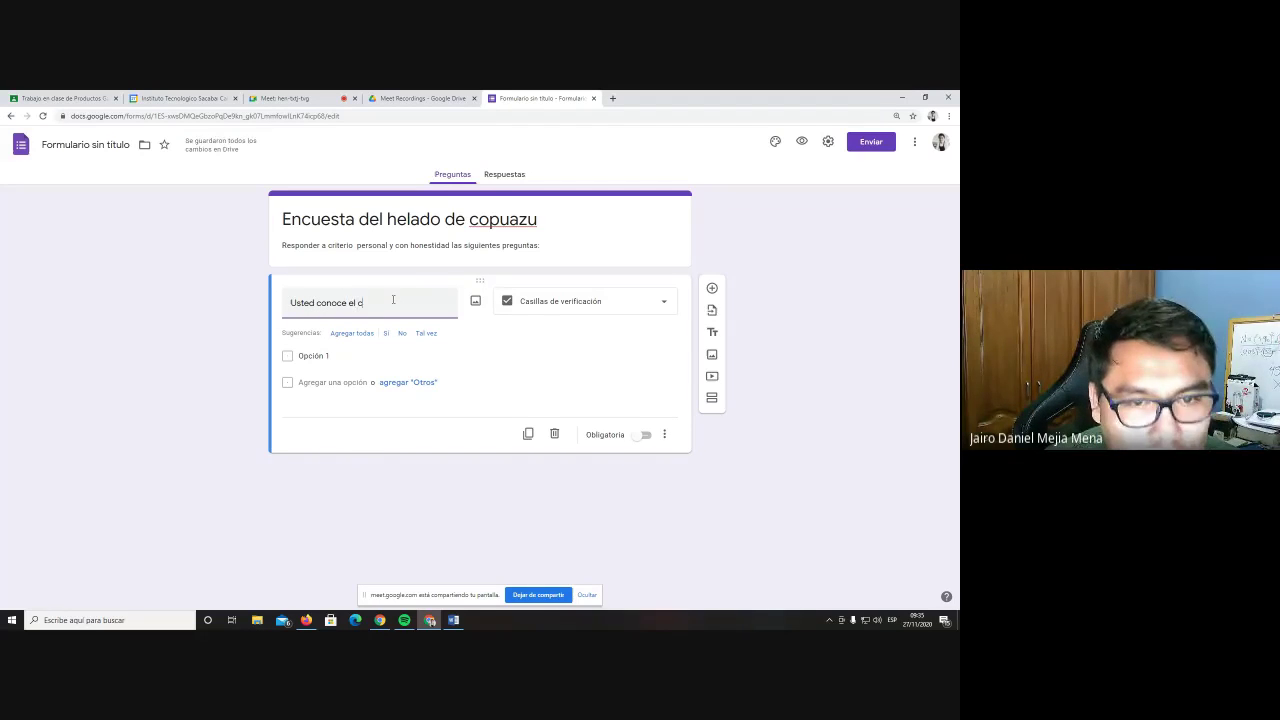
type("opoazu")
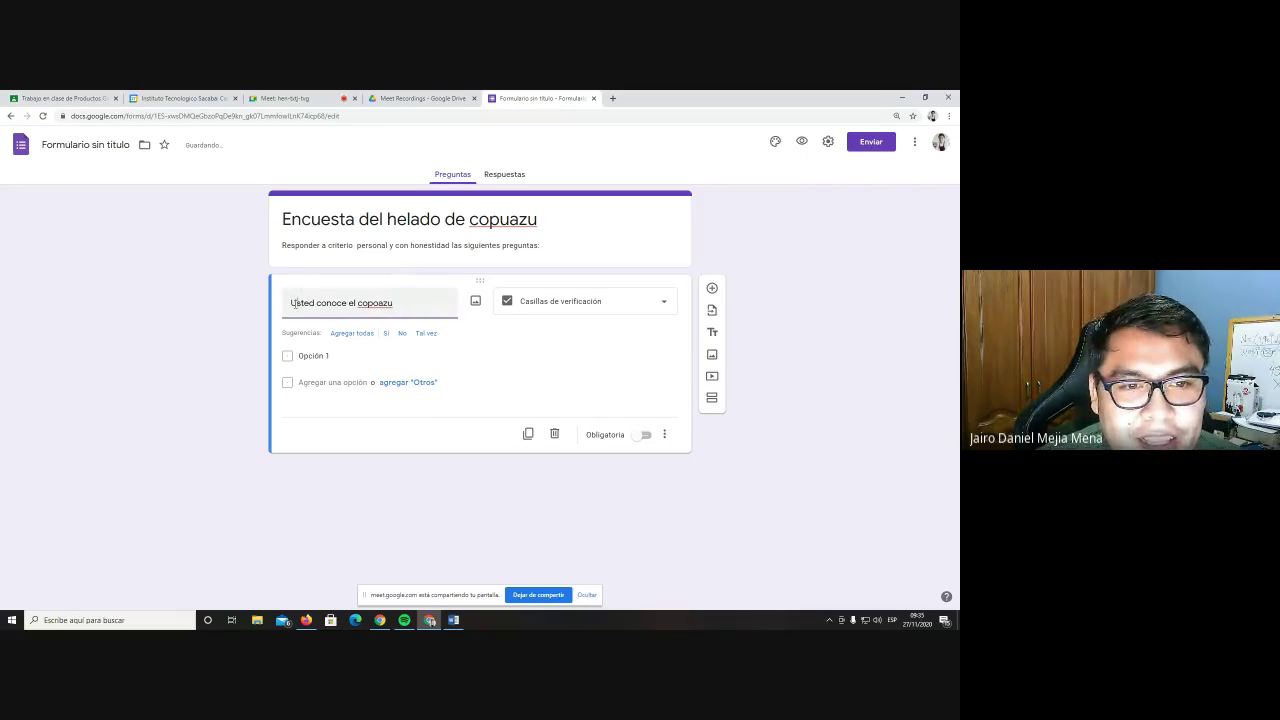
left_click(284, 305)
type("¿")
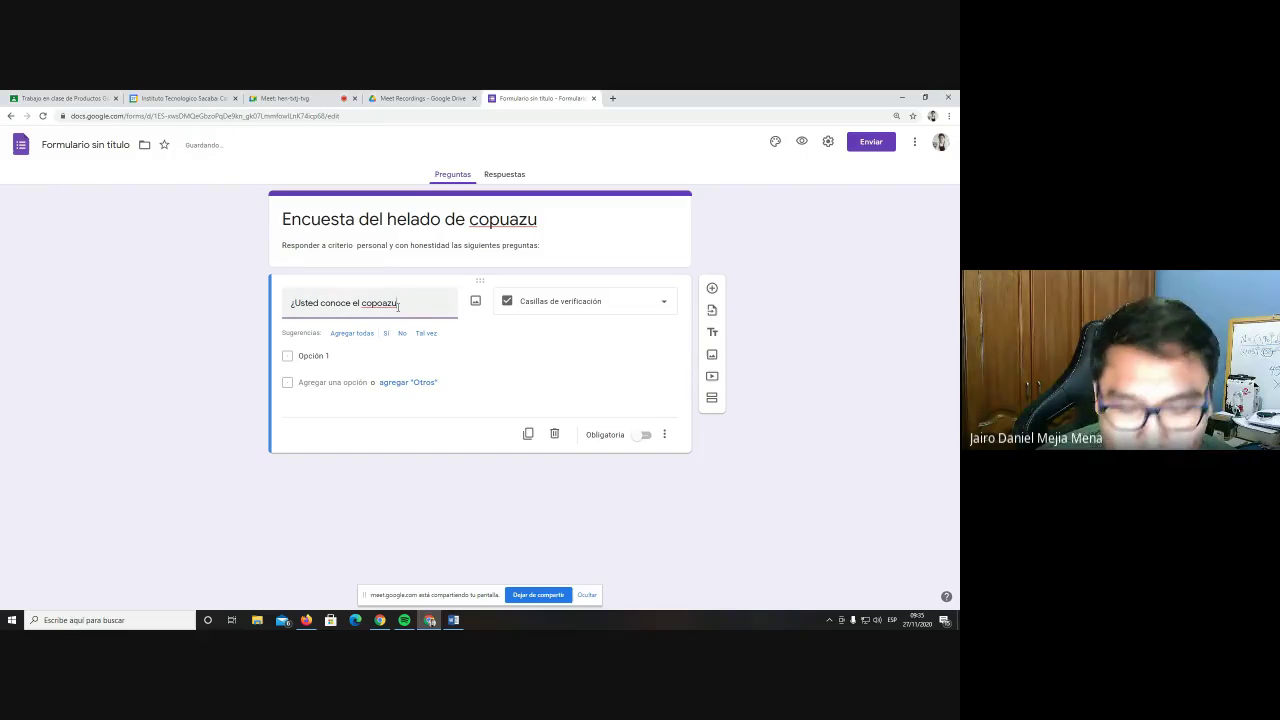
left_click(374, 483)
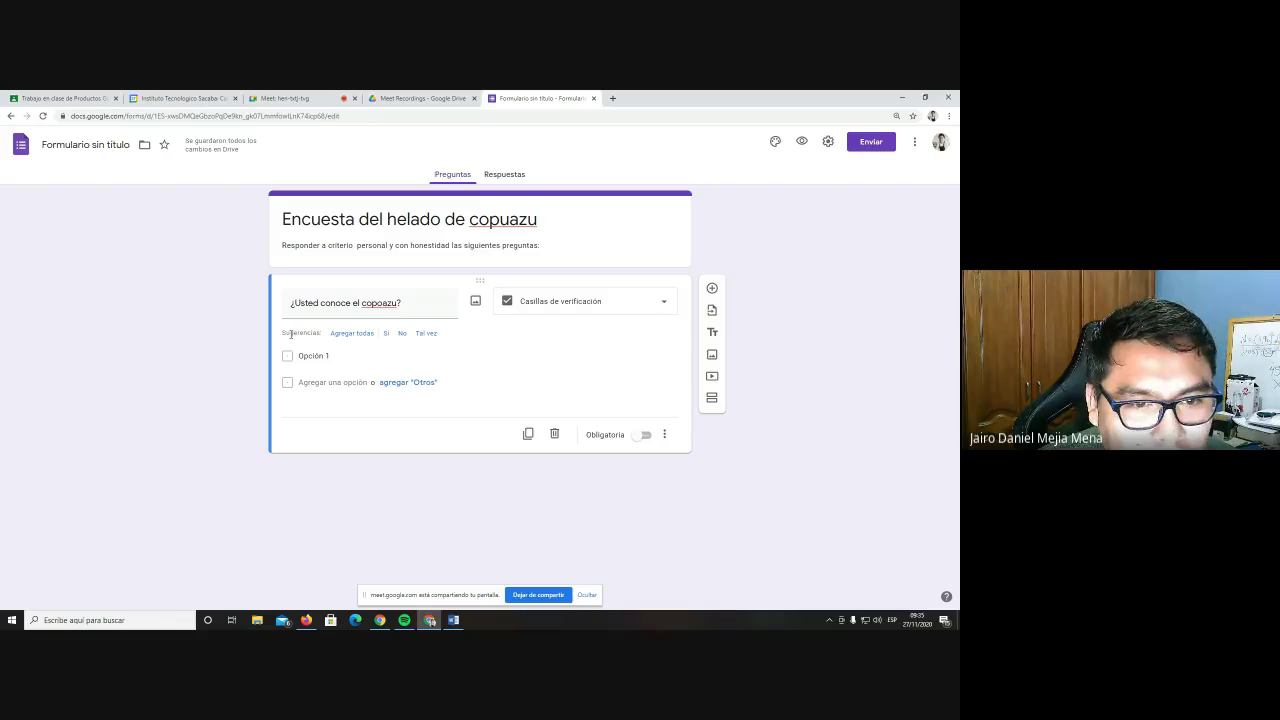
Enter "Sí" and "No" as the answer options of the first question
left_click_drag(288, 333, 459, 369)
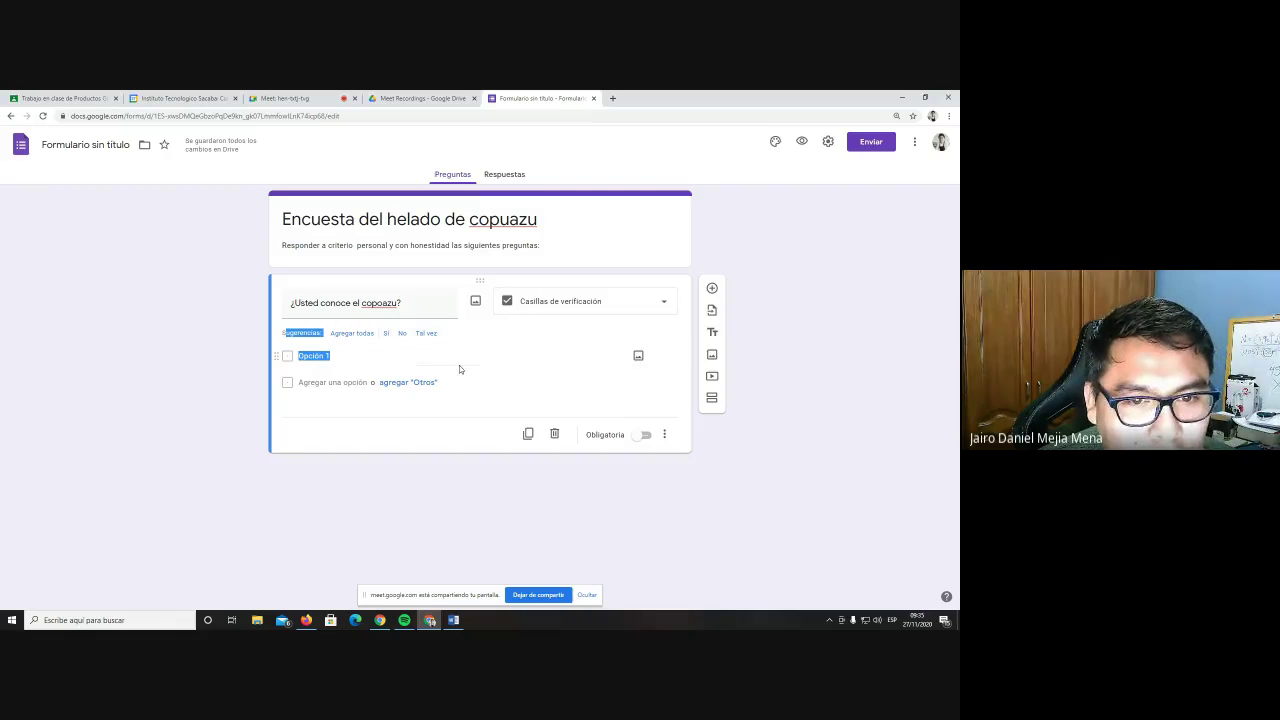
left_click(428, 513)
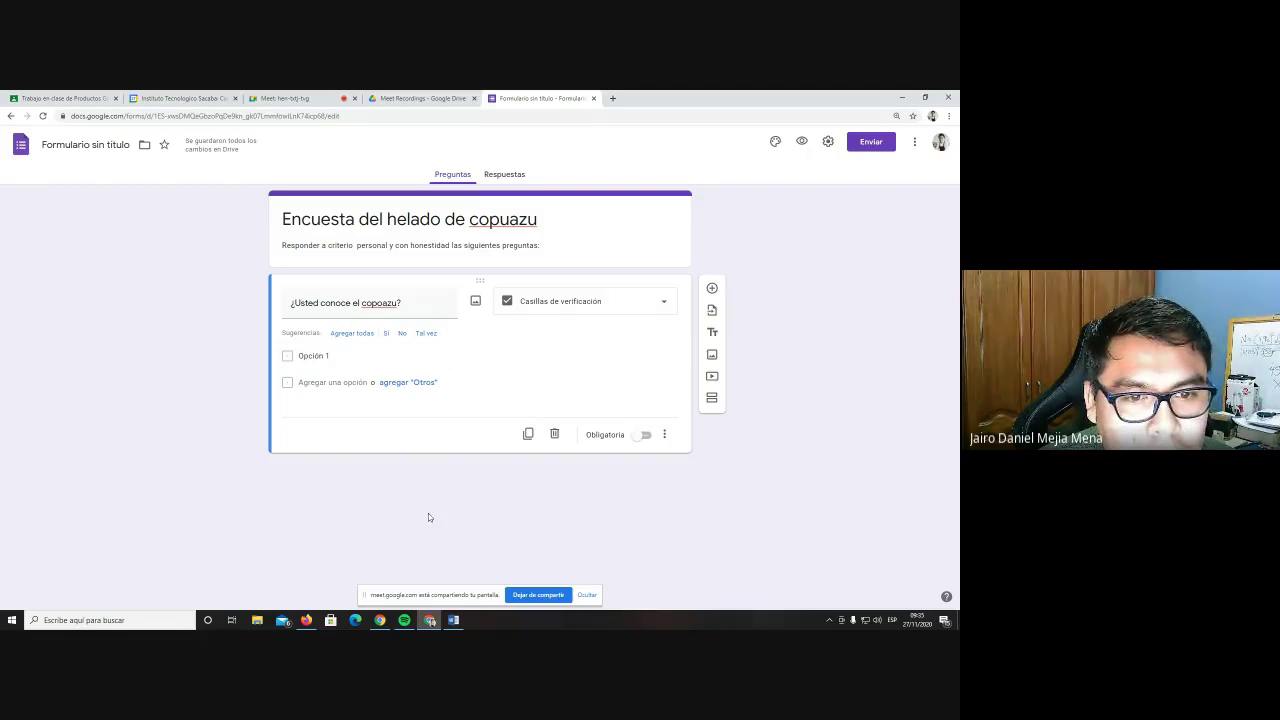
left_click(355, 357)
key("BackSpace")
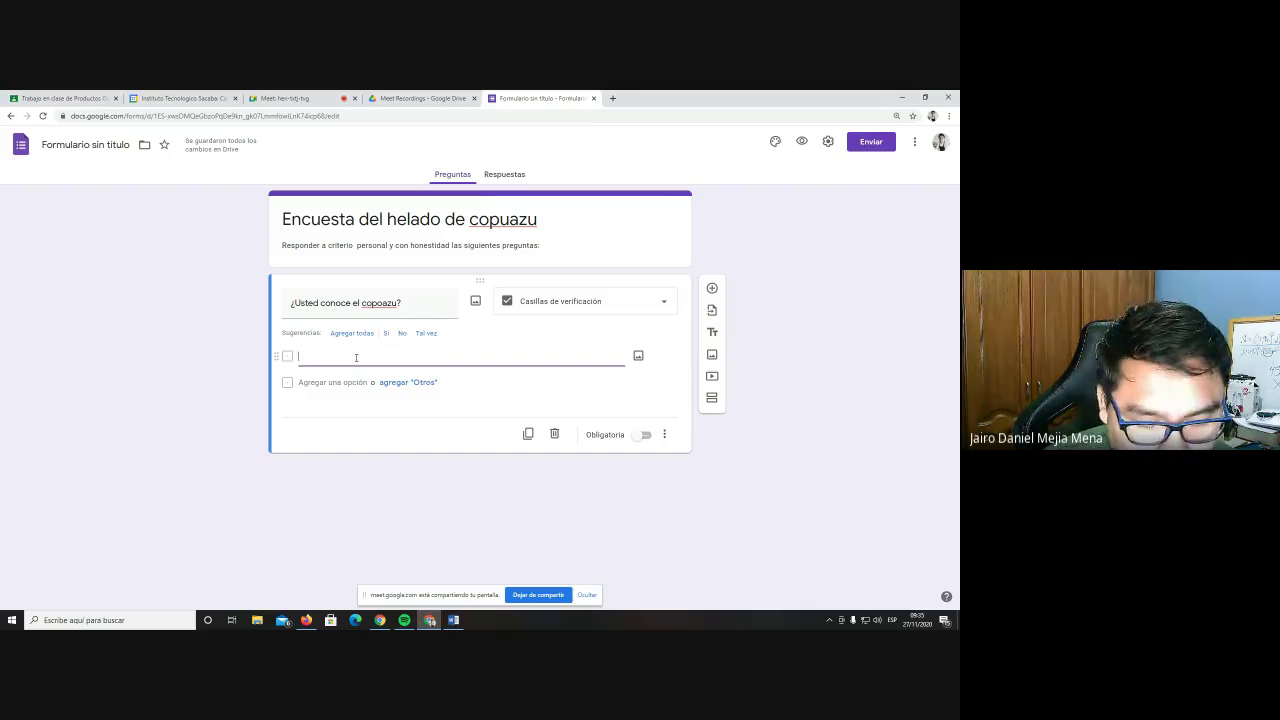
type("Sí")
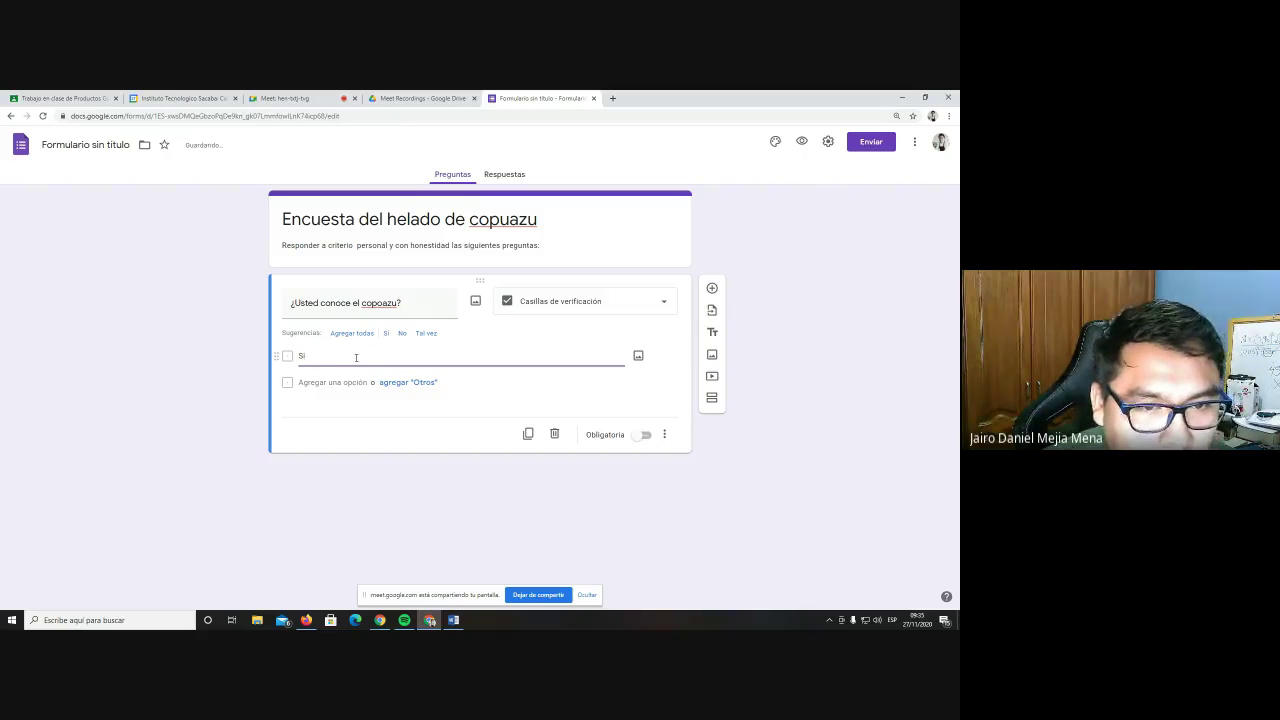
key("Return")
type("No")
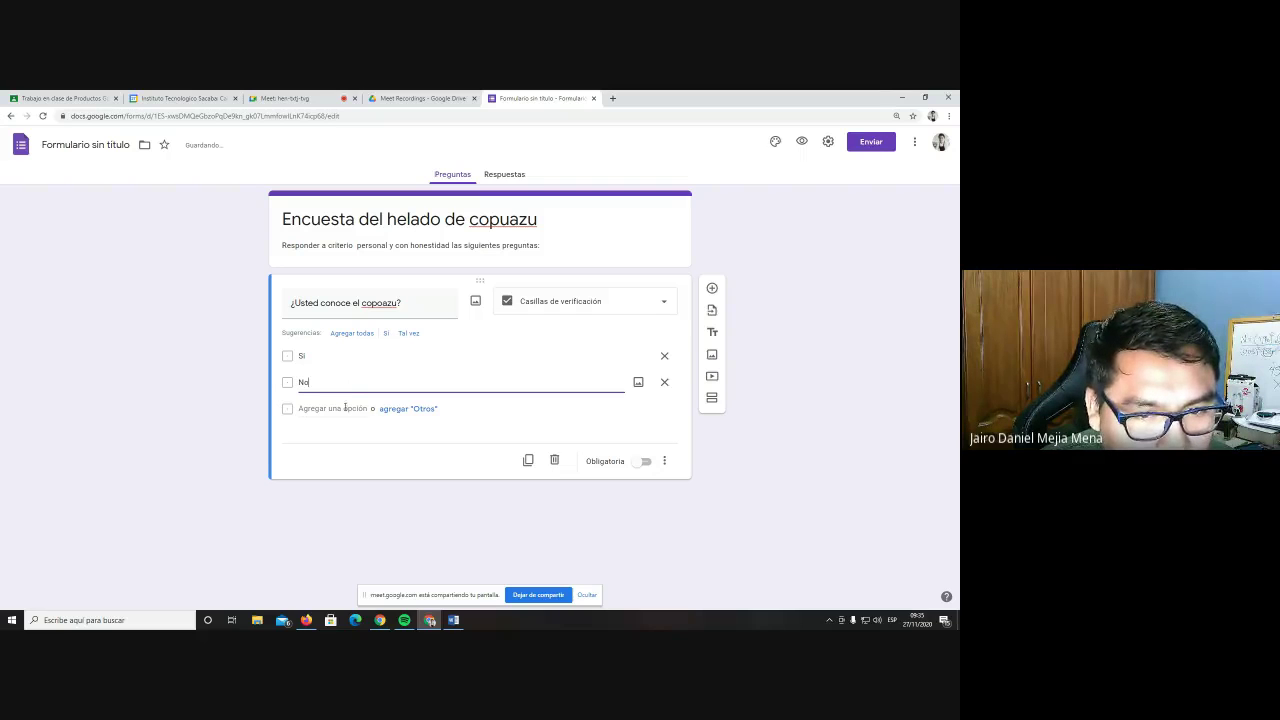
Try "Tal vez" as a third answer option on the first question
key("Return")
type("T")
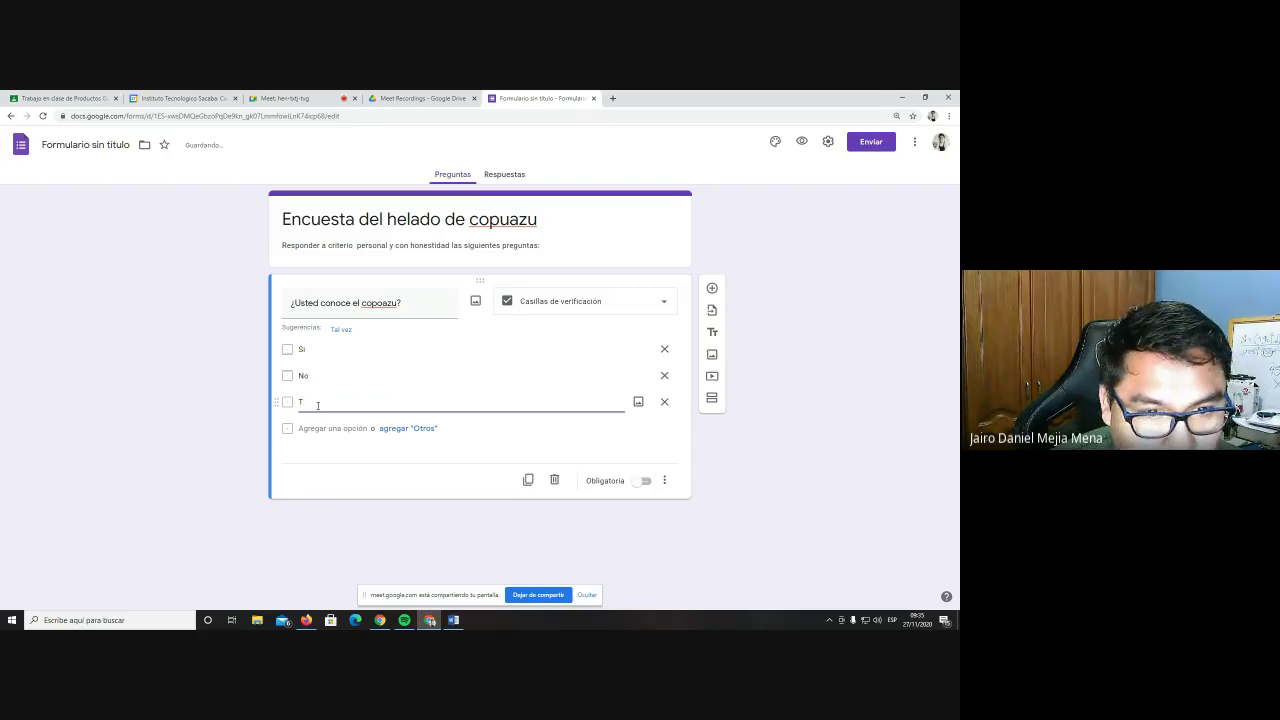
type("al vez")
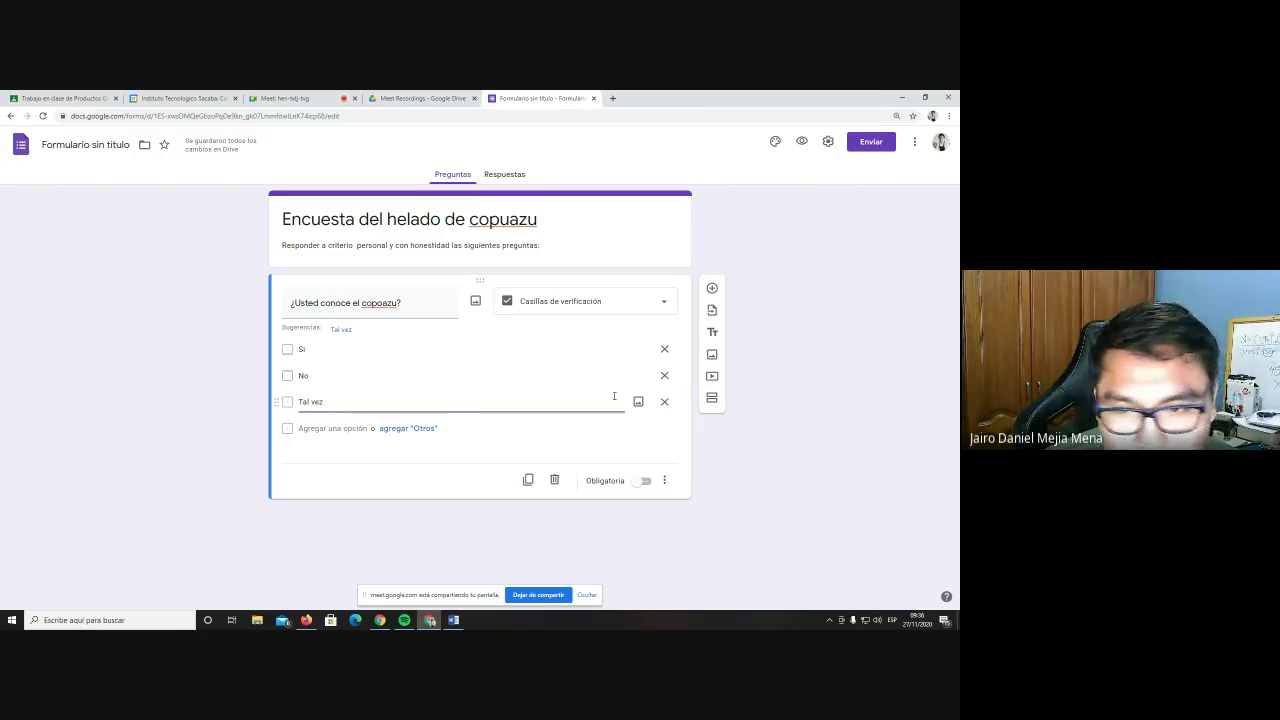
left_click(664, 401)
left_click(410, 510)
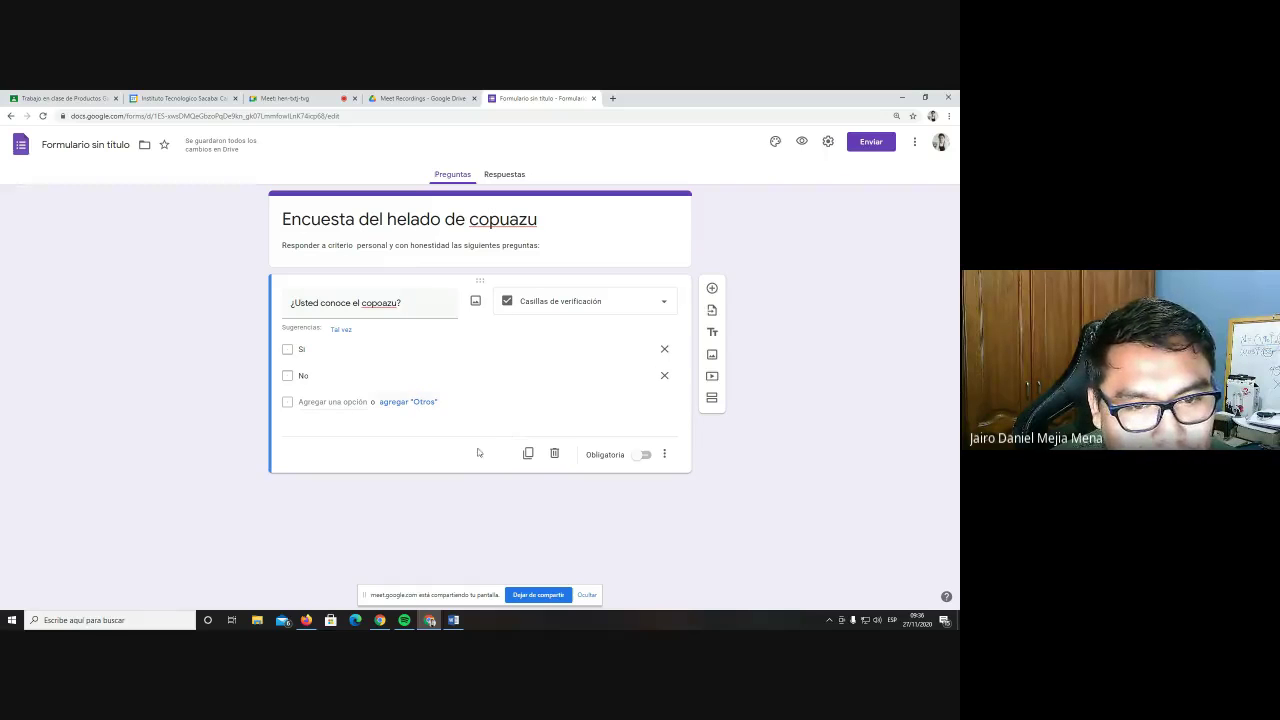
Make the first question required and add a second question of type Casillas de verificación
left_click(648, 455)
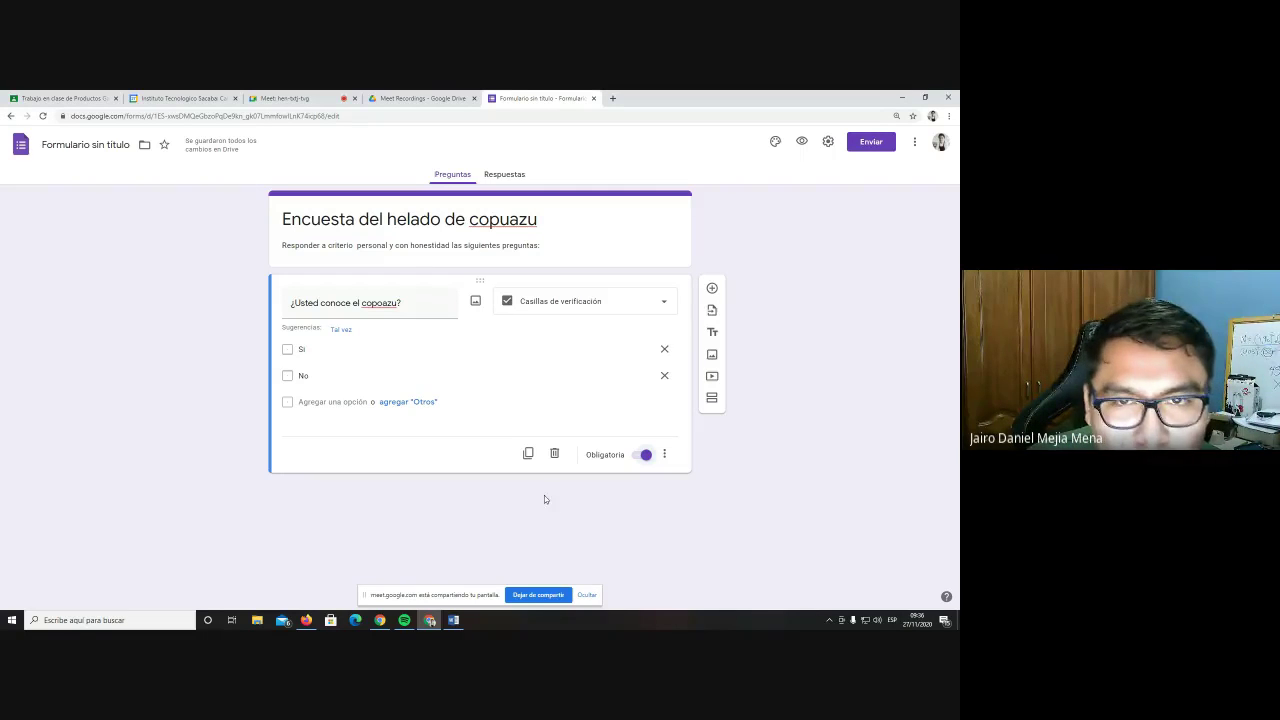
left_click(713, 290)
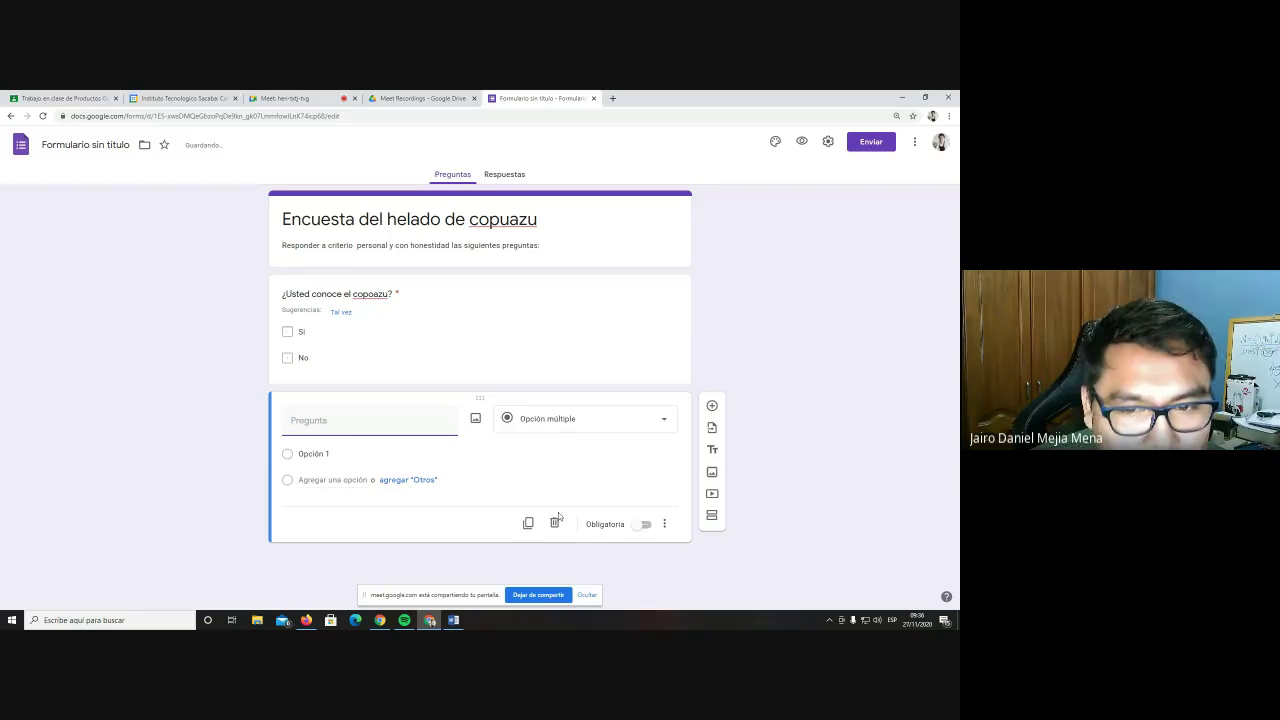
left_click(555, 428)
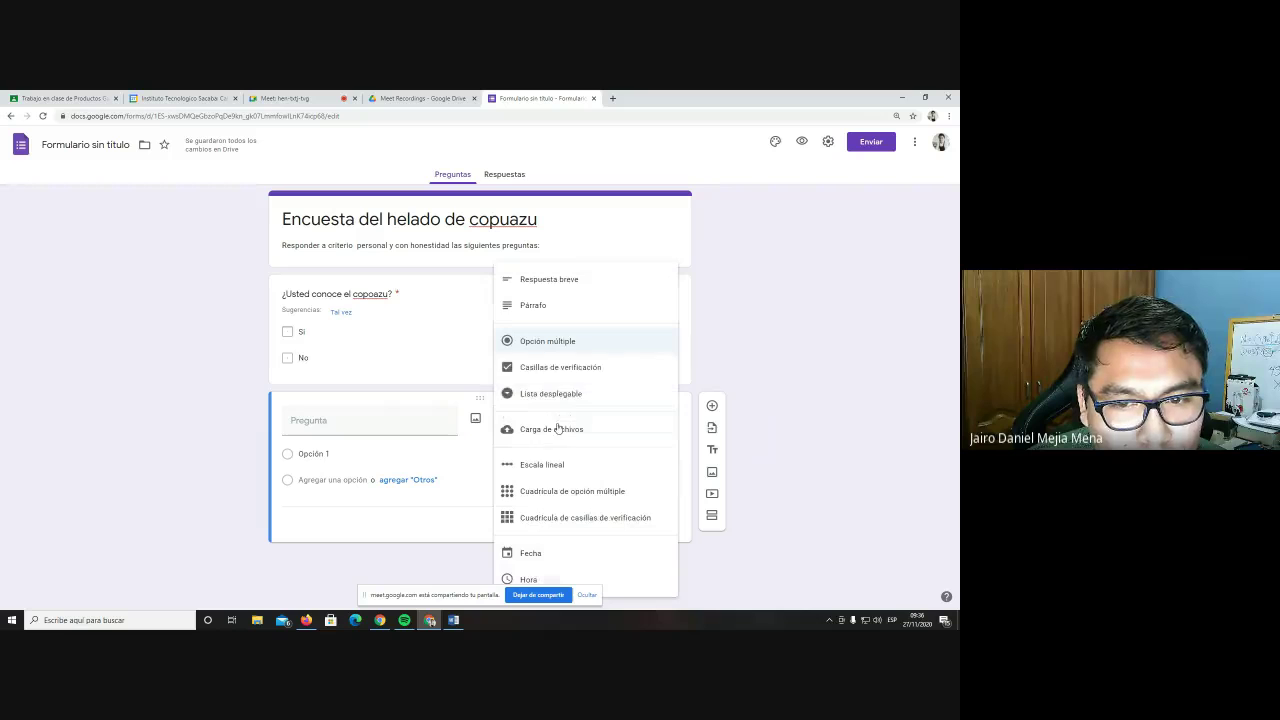
left_click(558, 370)
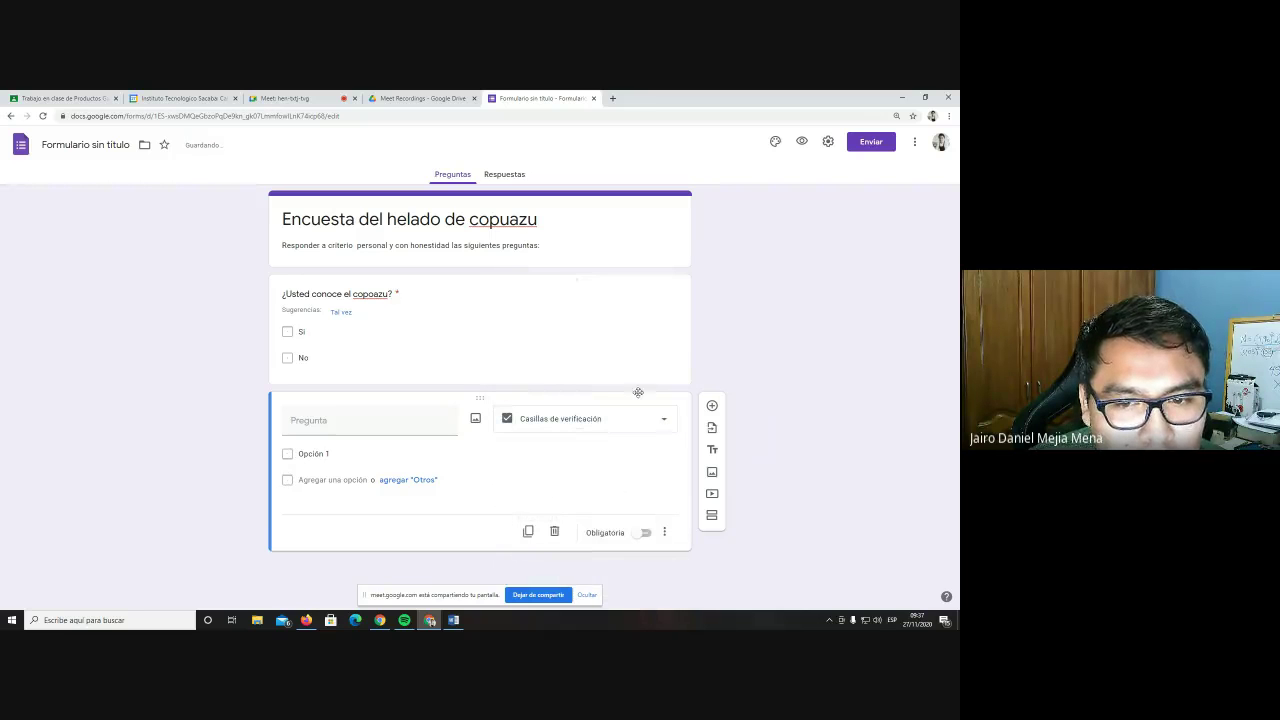
Begin the second question's title with "Pagaria"
left_click(369, 421)
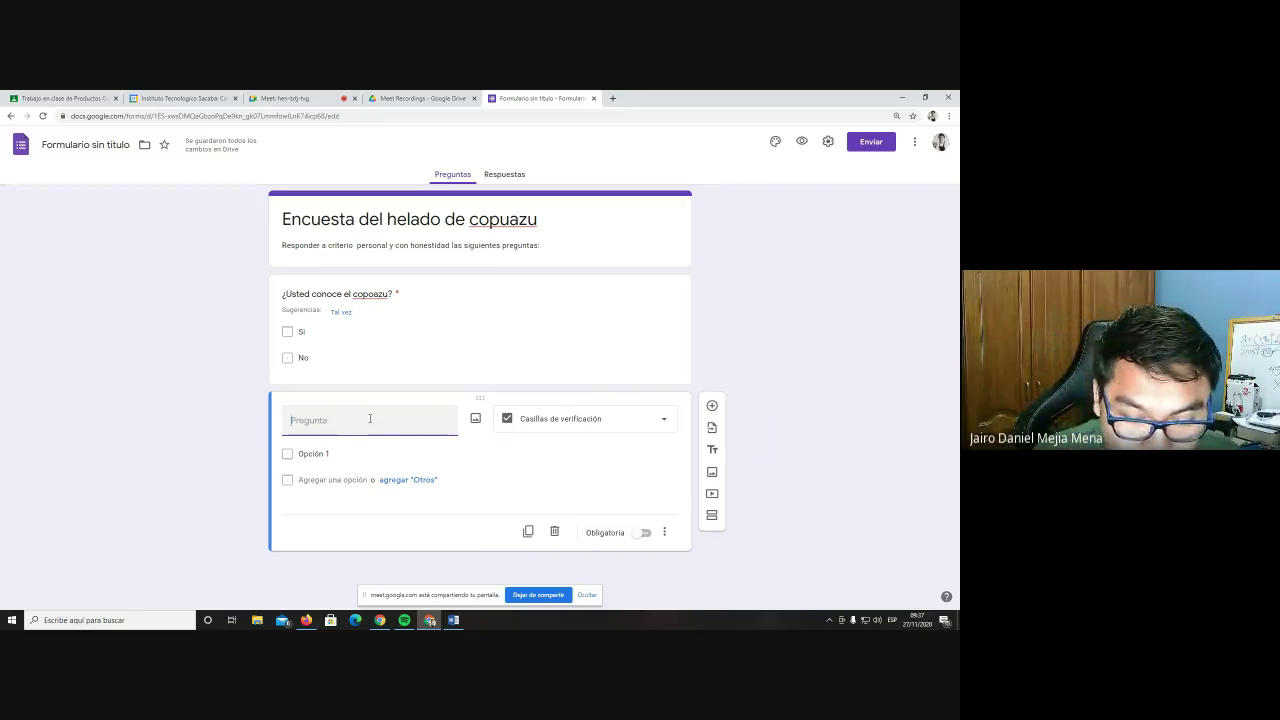
type("Pa")
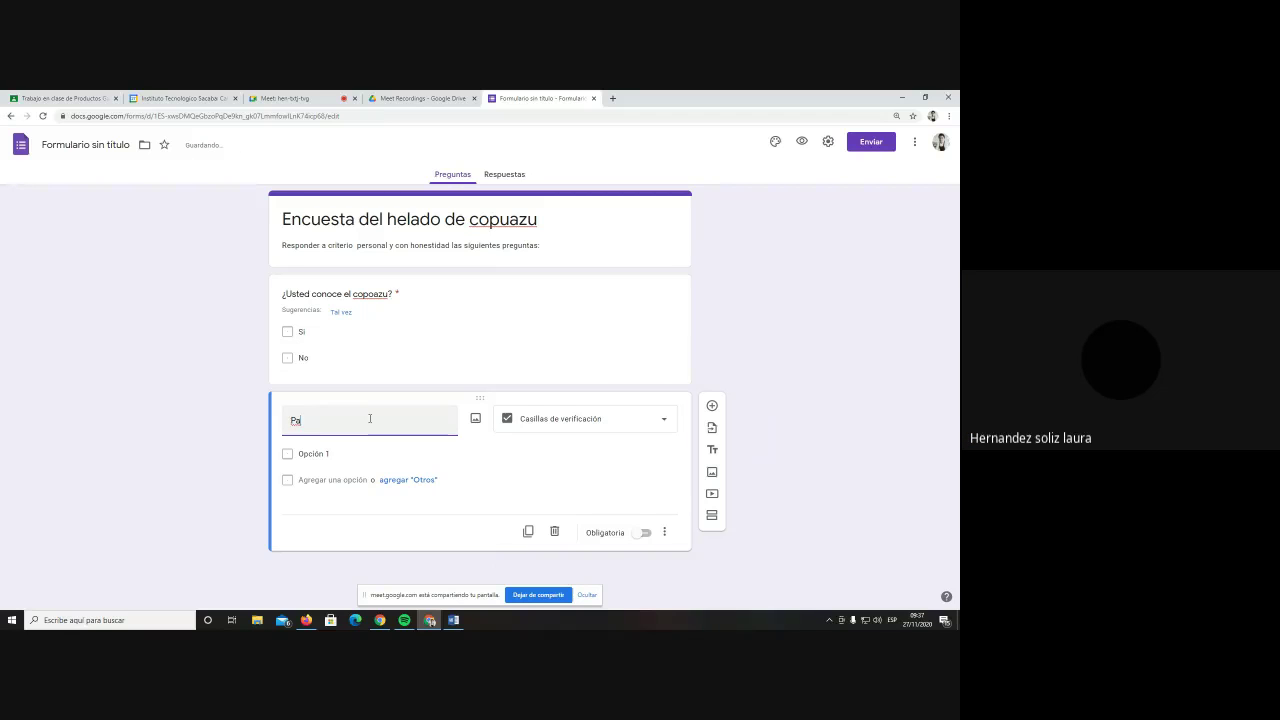
type("garui")
type(" ustyed")
key("BackSpace")
key("BackSpace")
key("BackSpace")
key("BackSpace")
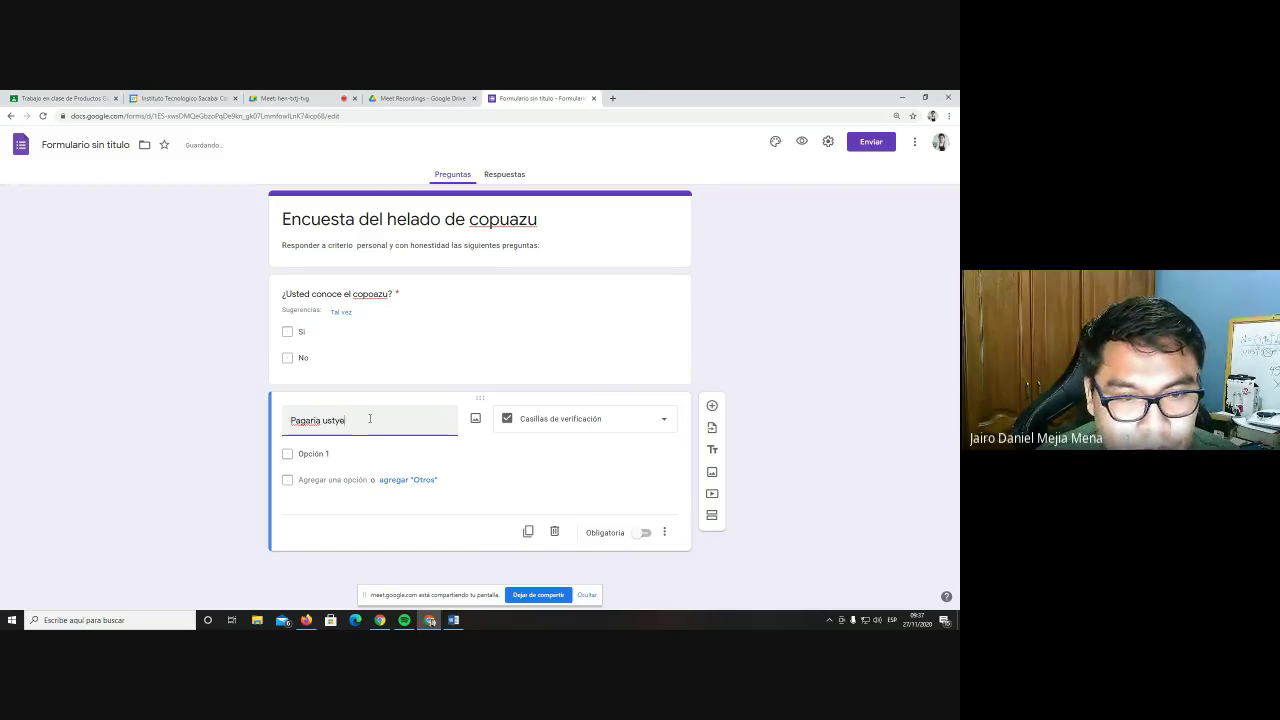
key("BackSpace")
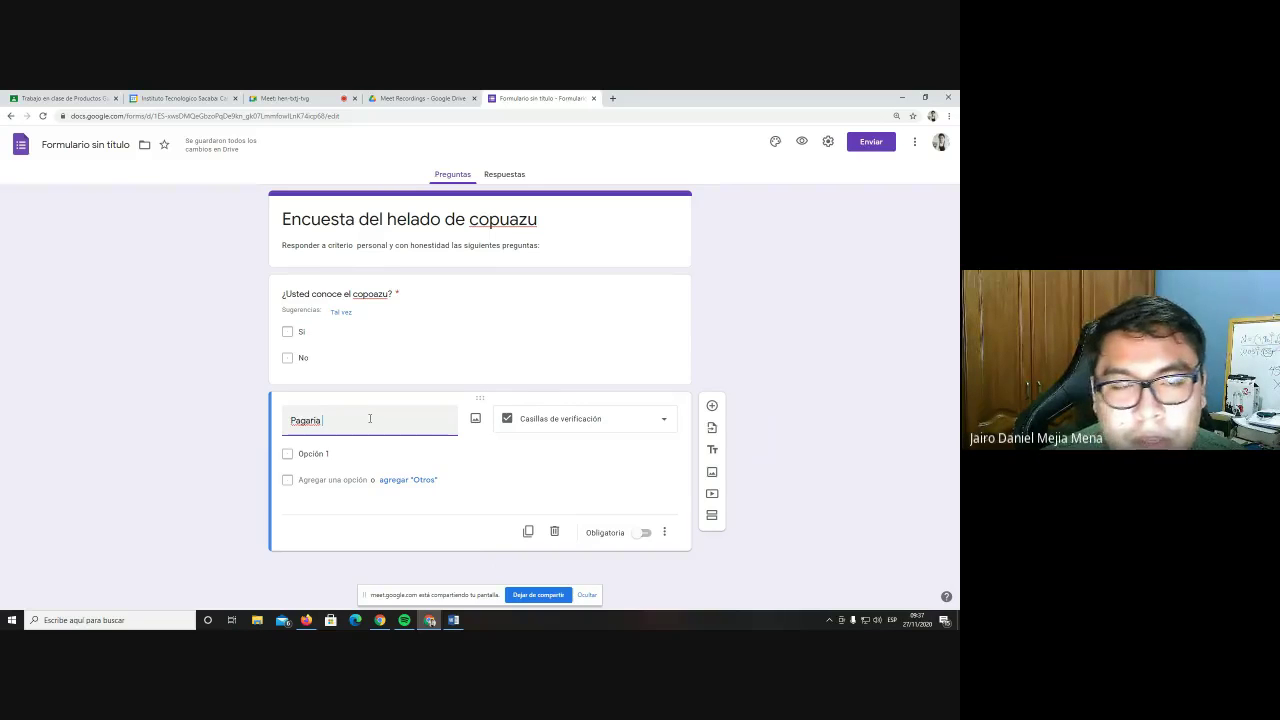
Switch to the Word research guide to look at its sample survey, and return to the form
left_click(455, 620)
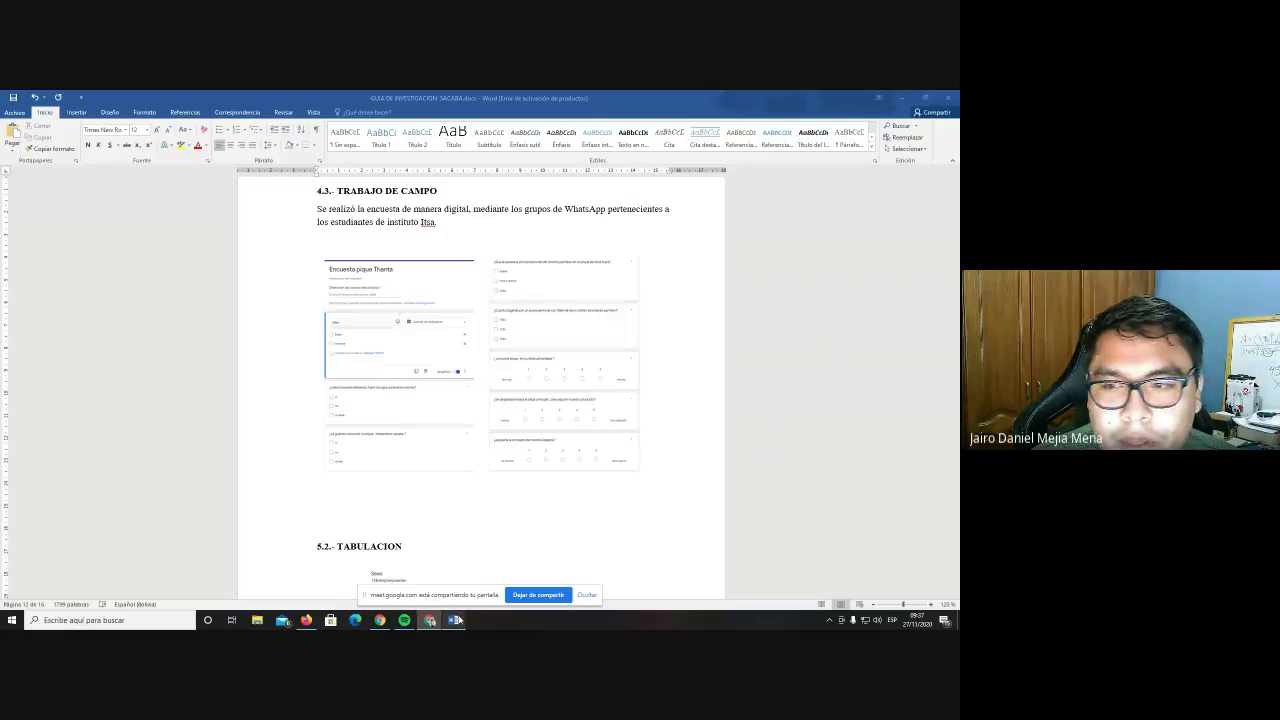
left_click_drag(955, 440, 952, 282)
left_click(901, 98)
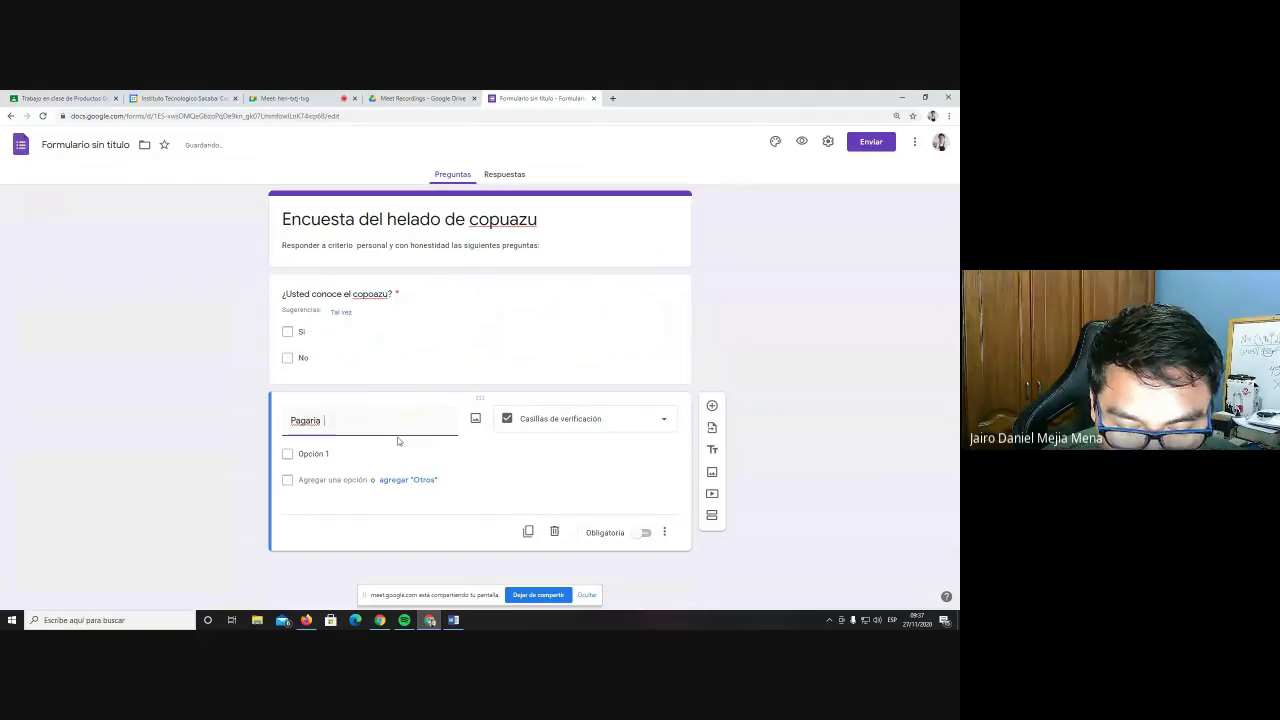
Complete the second question's title as "Pagaria 8 bs por adquirir un helado artesanal de copoazu?"
type("8v")
key("BackSpace")
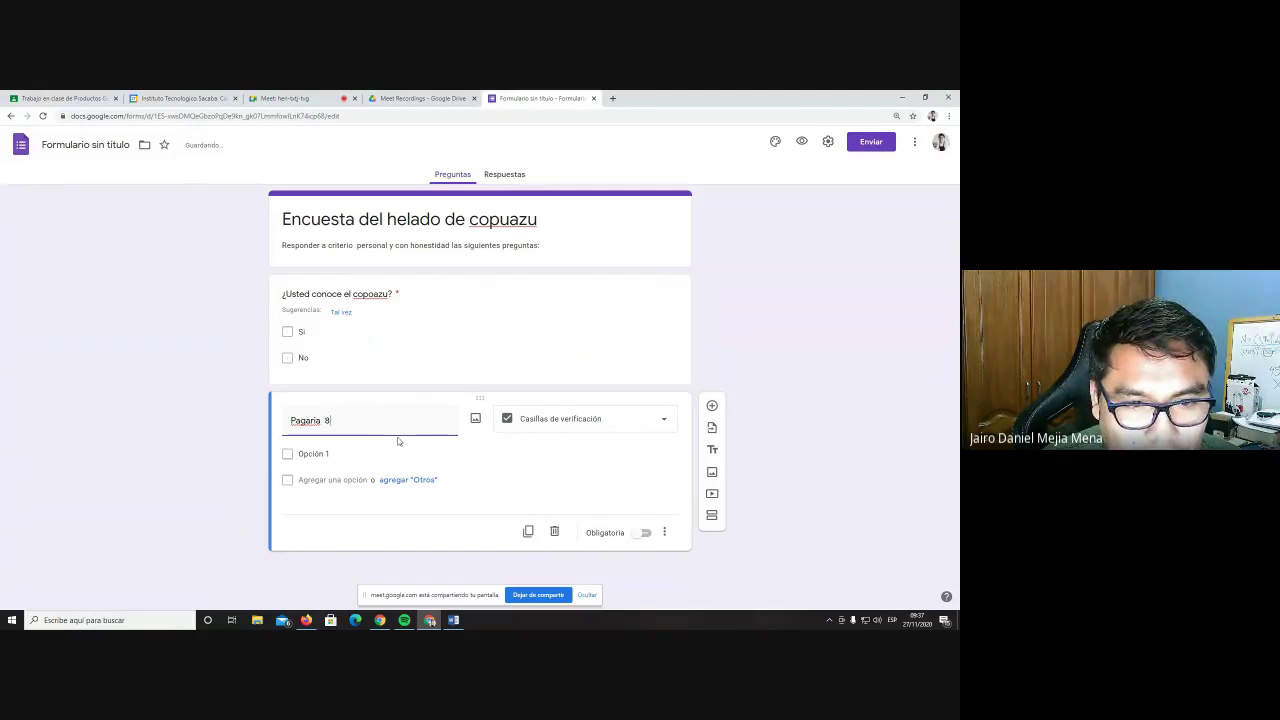
key("BackSpace")
type("ob")
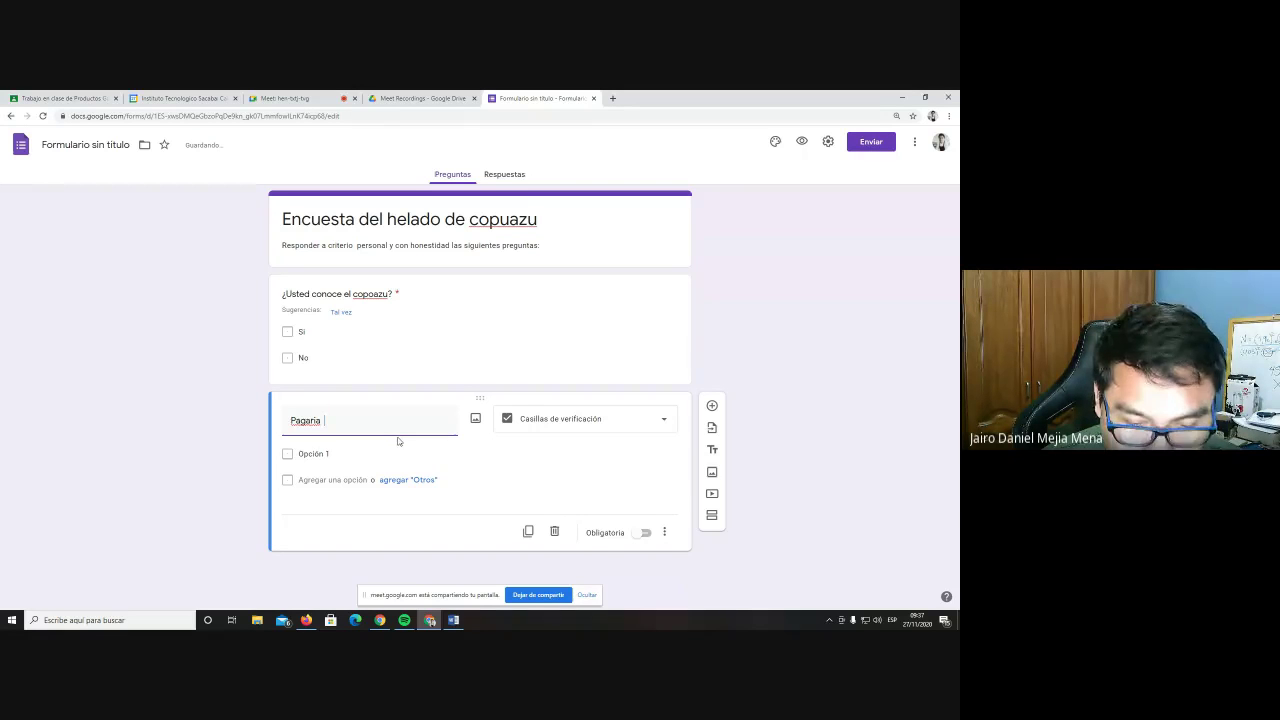
type("8 bs por")
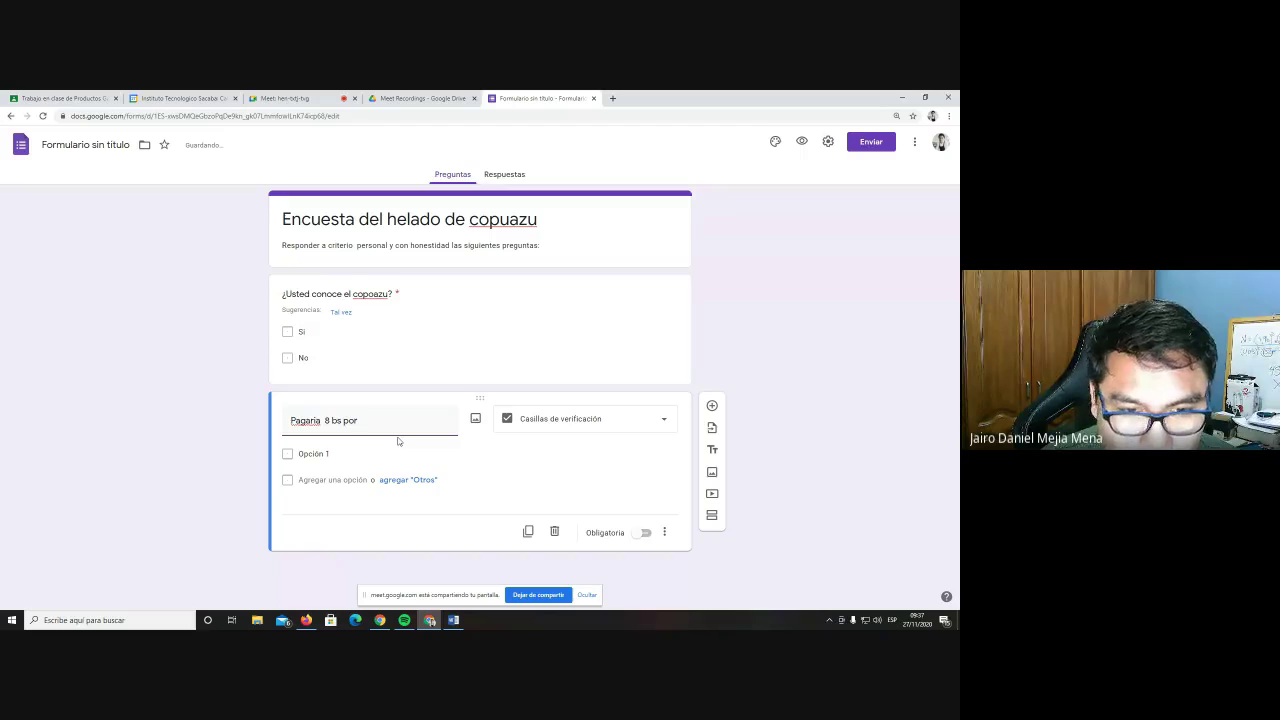
type(" adquir")
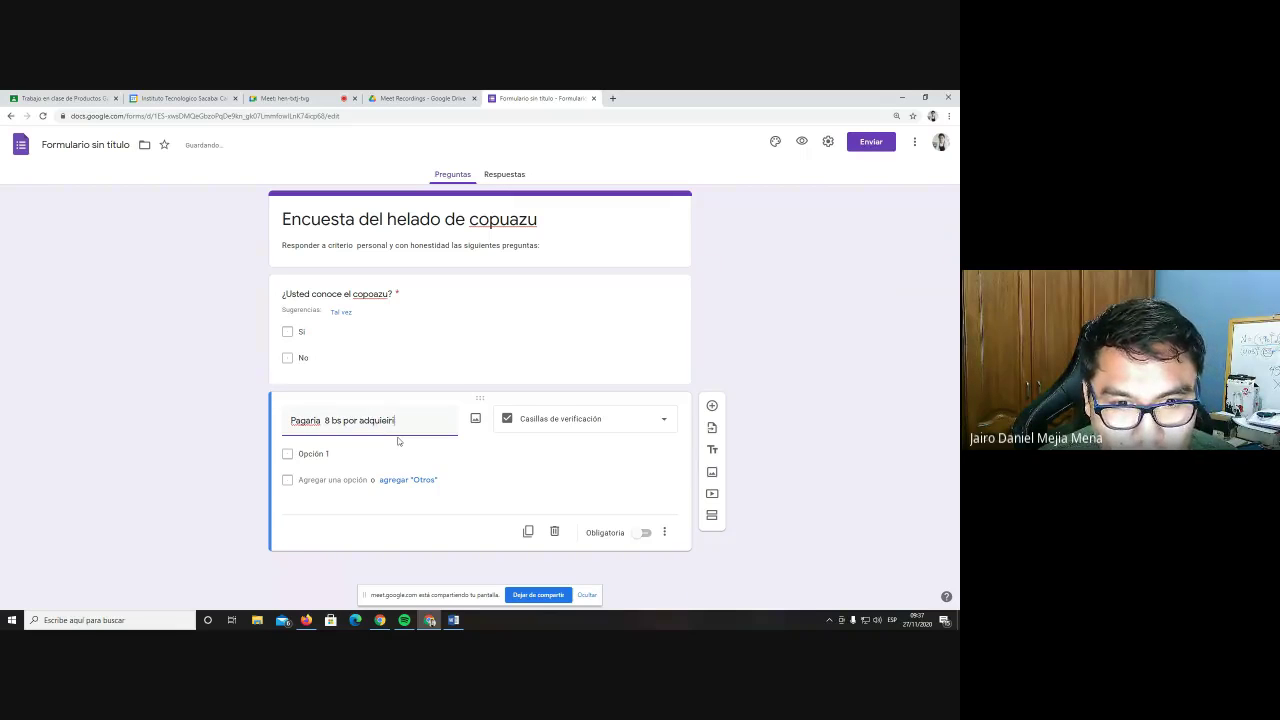
type("ir un helad")
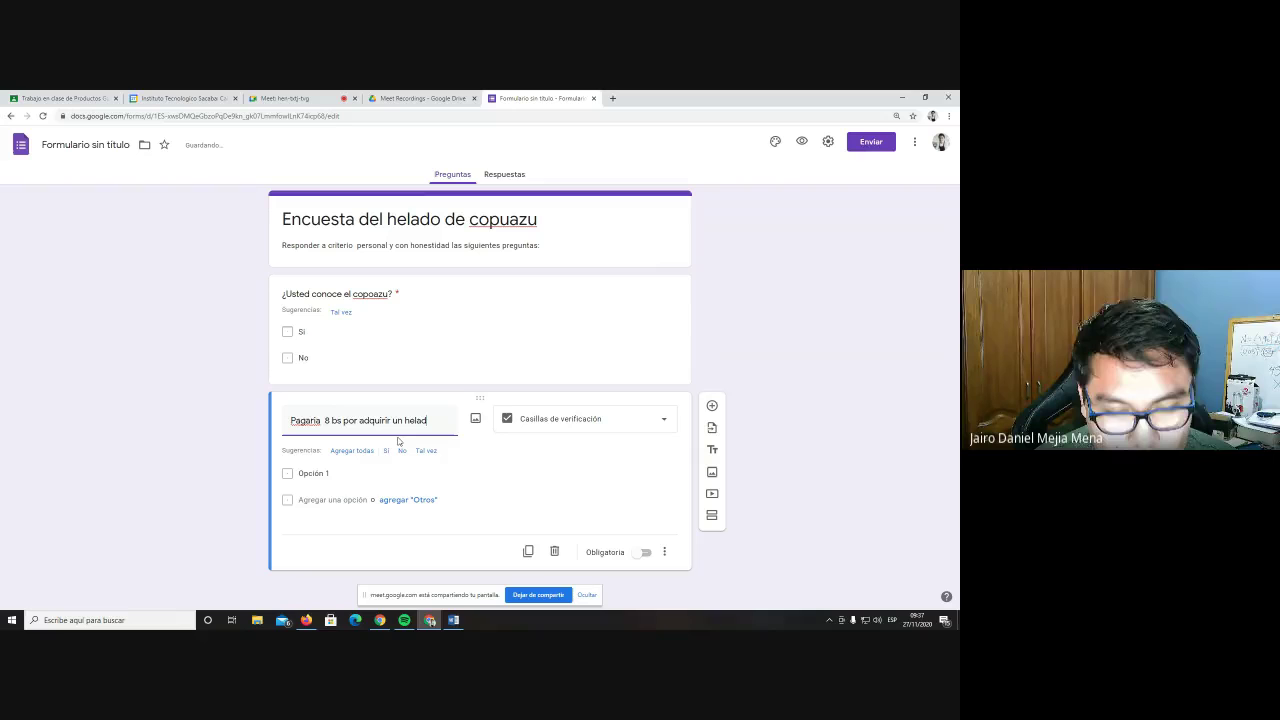
type("o art")
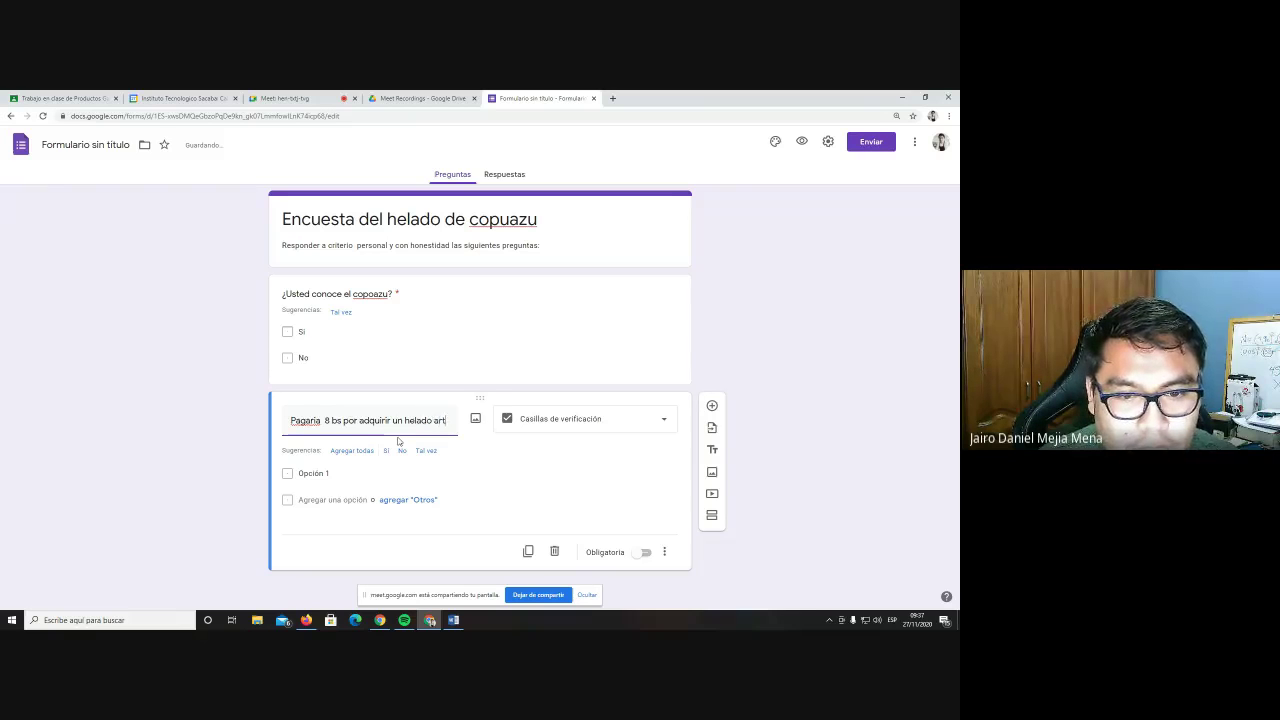
type("esanal de copo")
key("BackSpace")
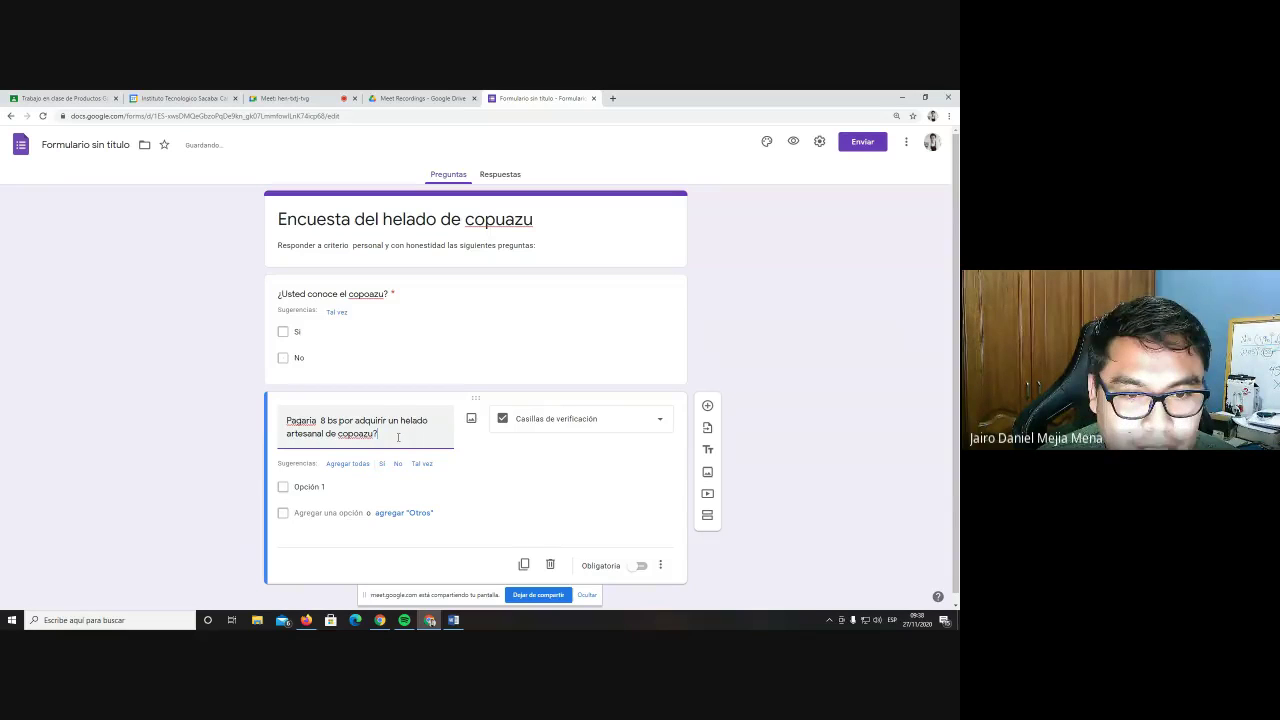
Change the start of the second question's title to "¿ Usted pagaria", keeping its type as Casillas de verificación
right_click(285, 416)
left_click(290, 424)
type("Usted")
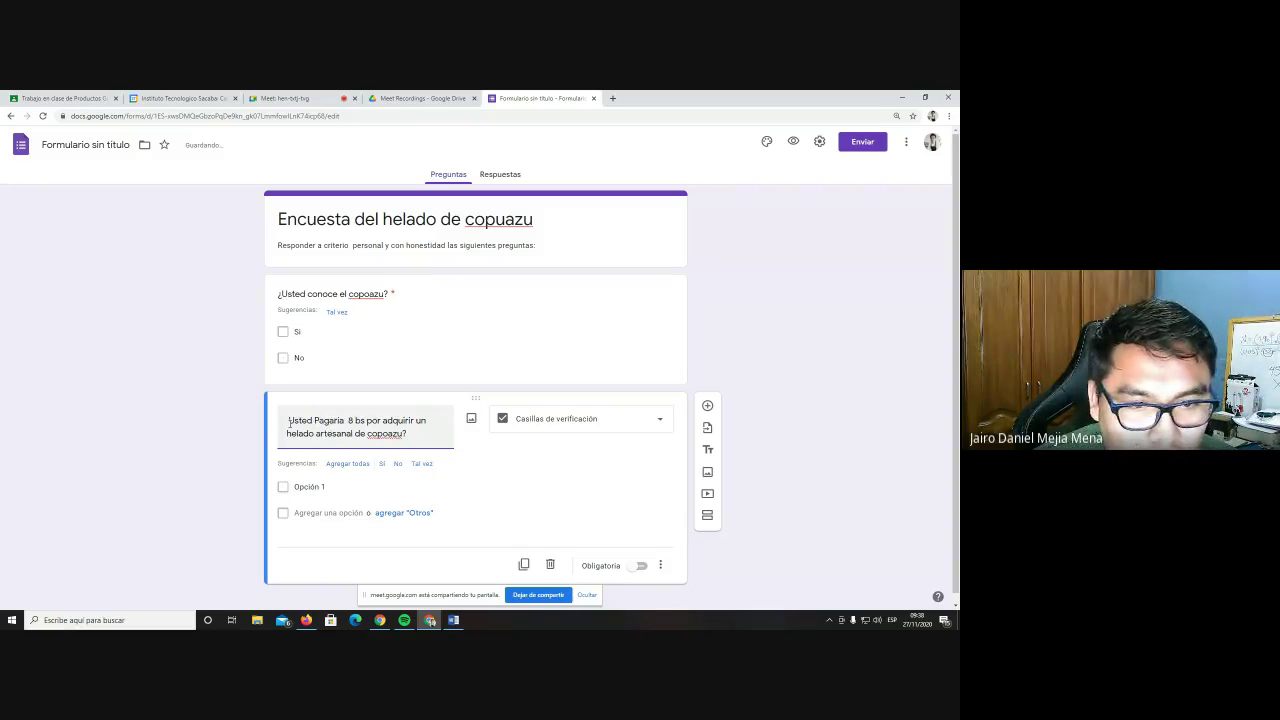
left_click(320, 421)
key("BackSpace")
type("p")
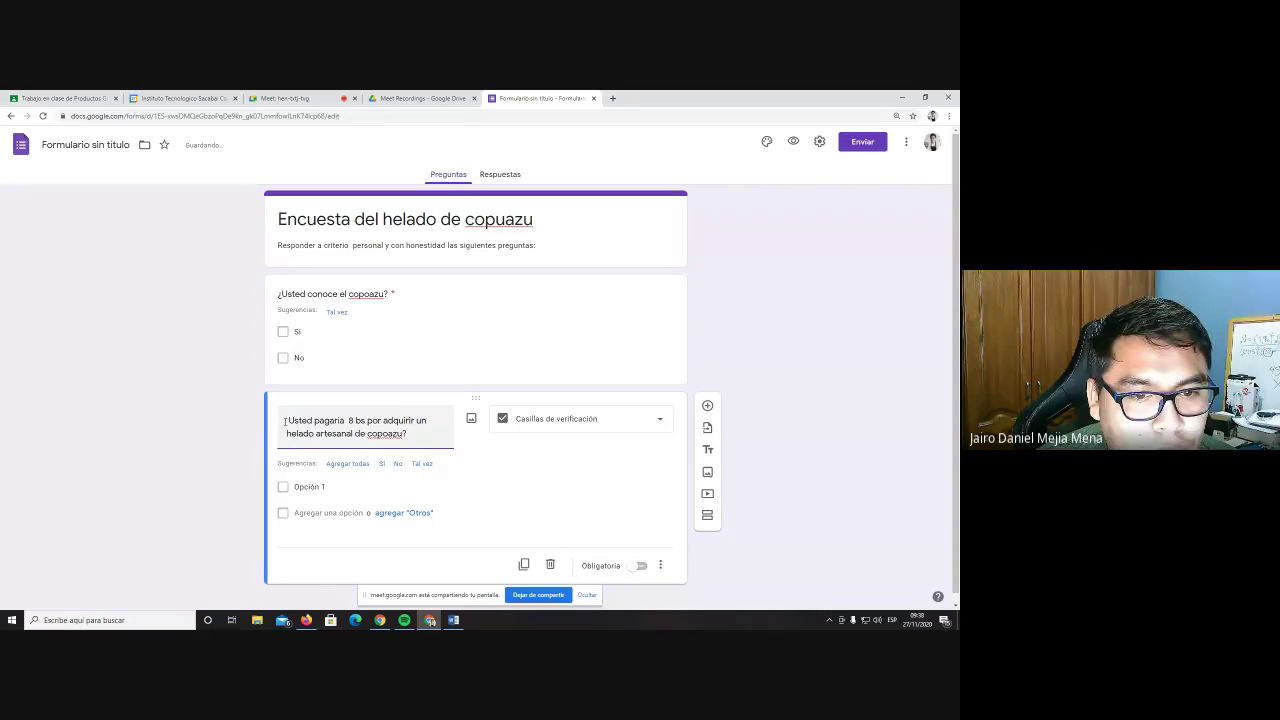
left_click(285, 421)
type("¿")
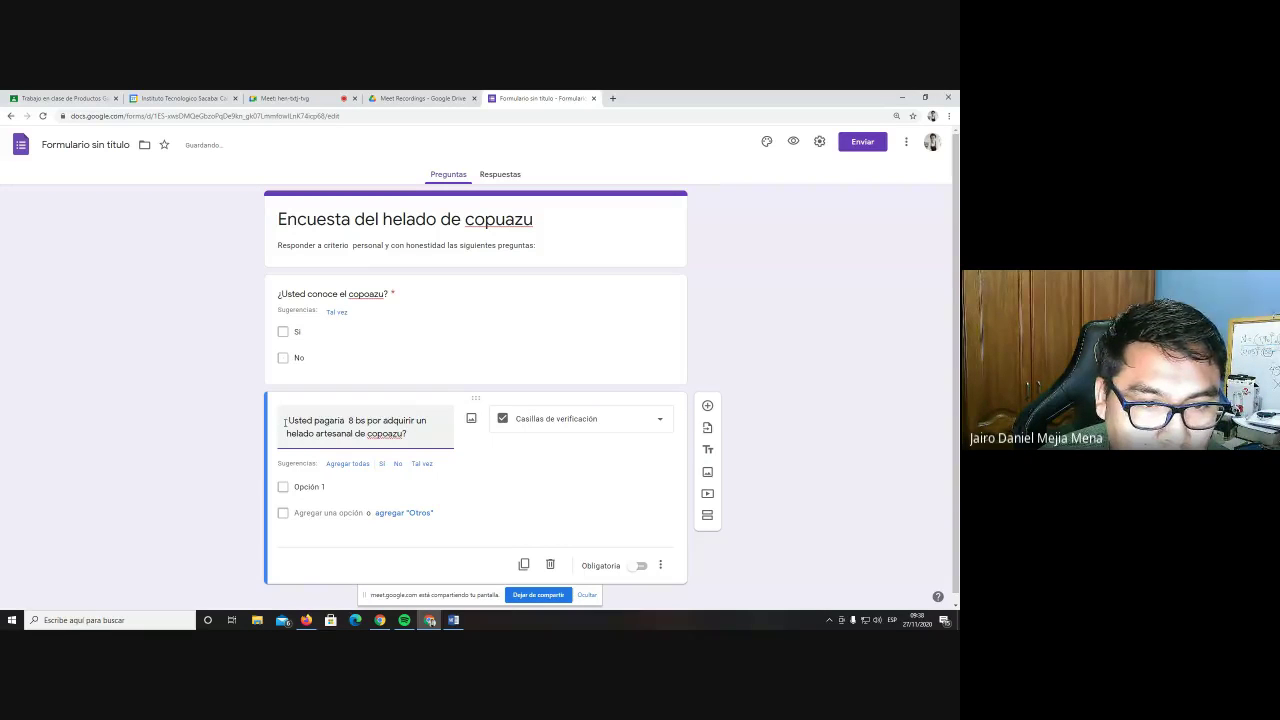
type("¿")
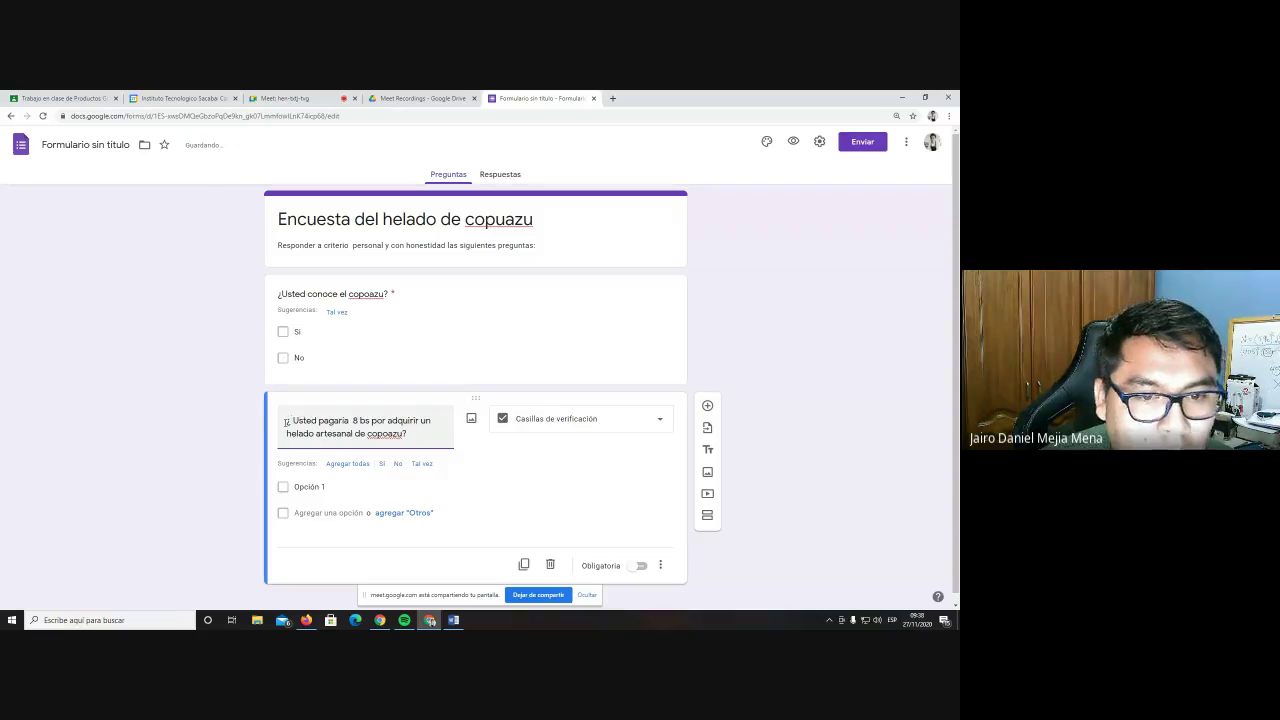
left_click(584, 433)
left_click(574, 370)
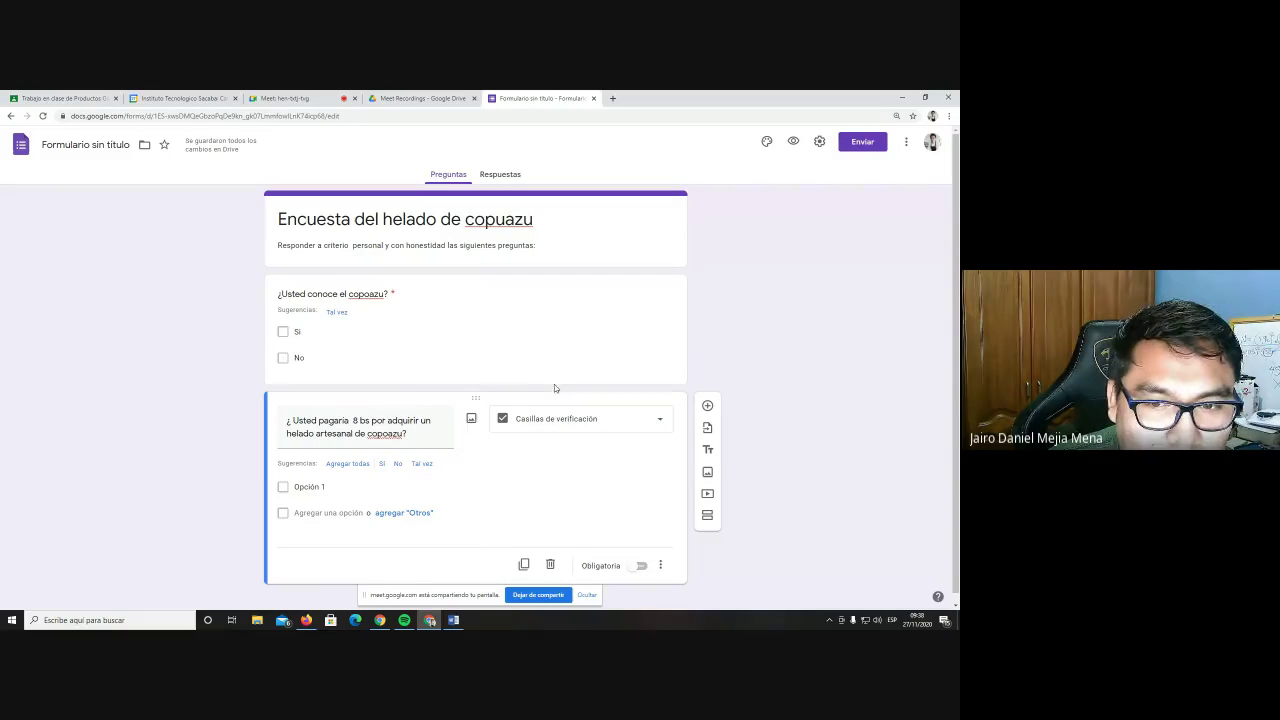
Add the suggested options Tal vez, Sí and No to the second question and make it required
left_click(390, 482)
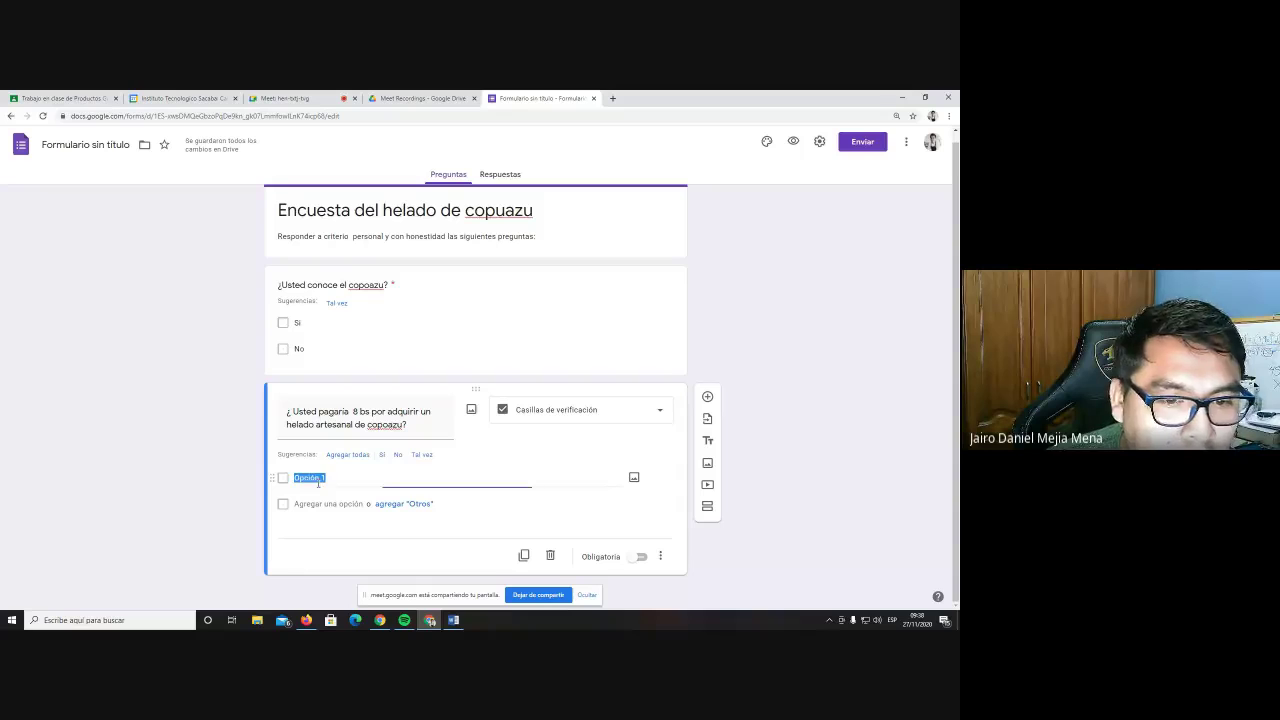
left_click(419, 457)
left_click(356, 457)
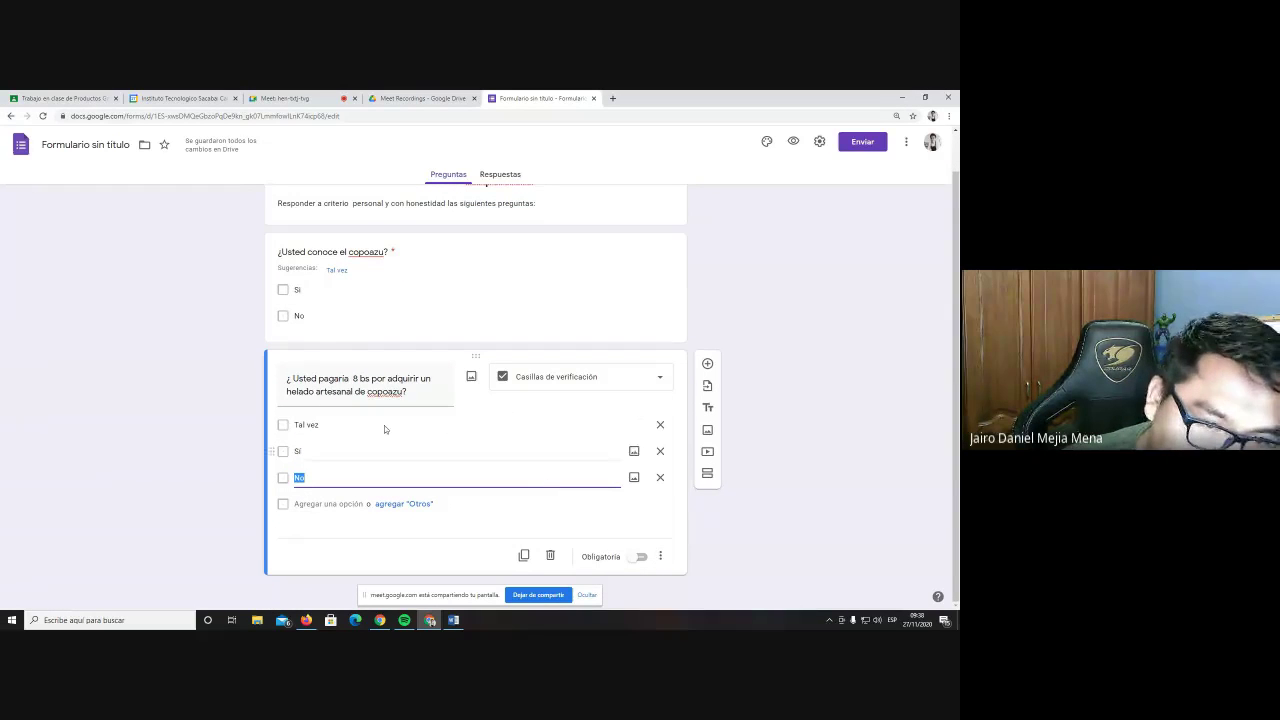
left_click(641, 557)
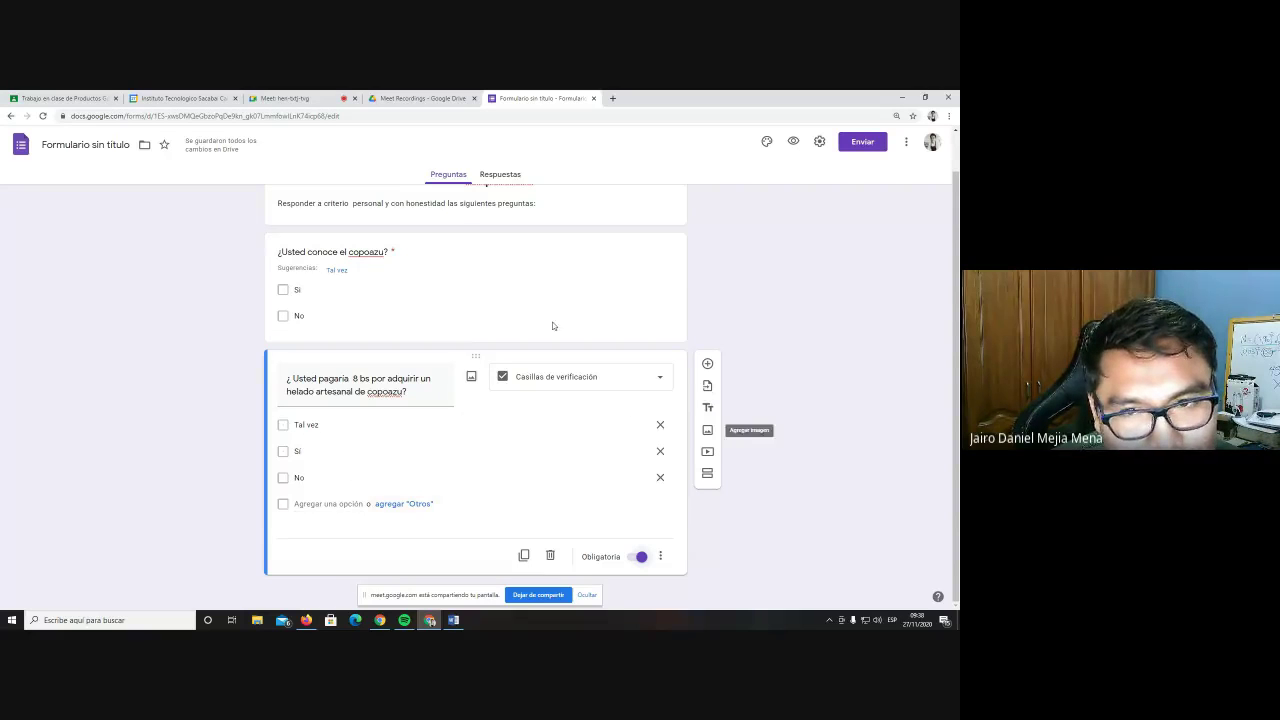
scroll(478, 420, "up", 1)
scroll(487, 428, "down", 1)
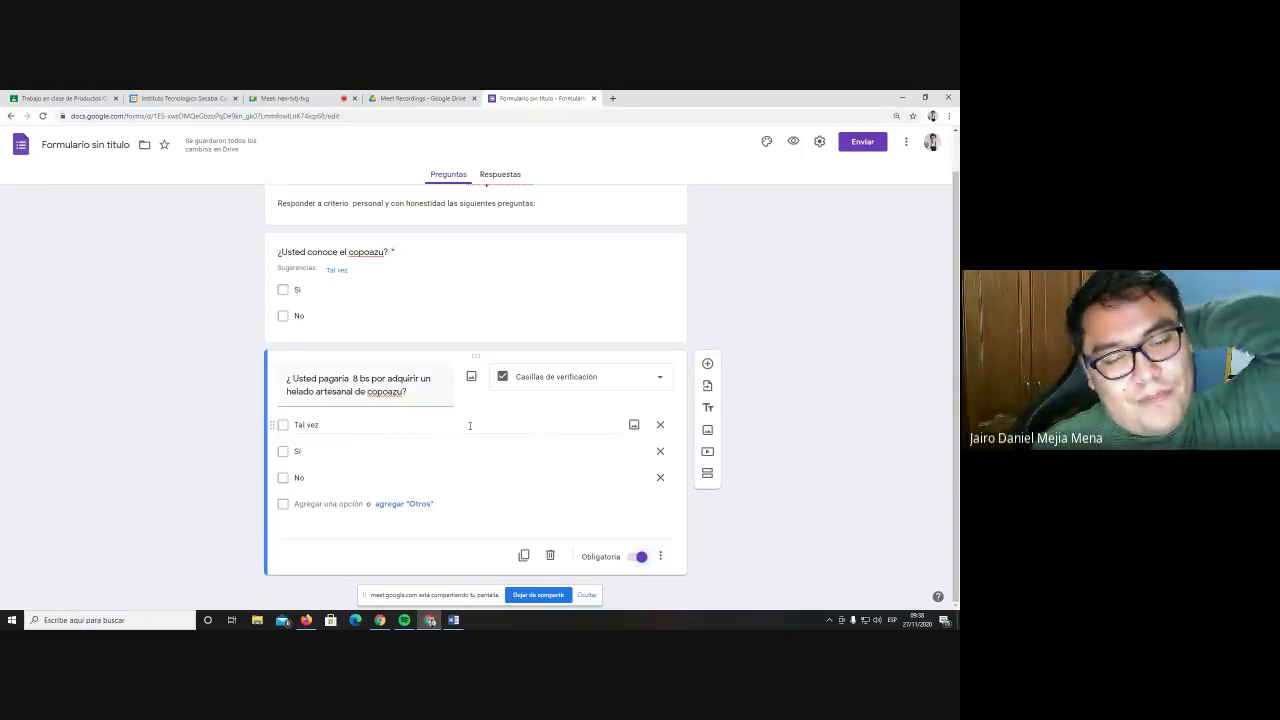
left_click_drag(446, 392, 411, 309)
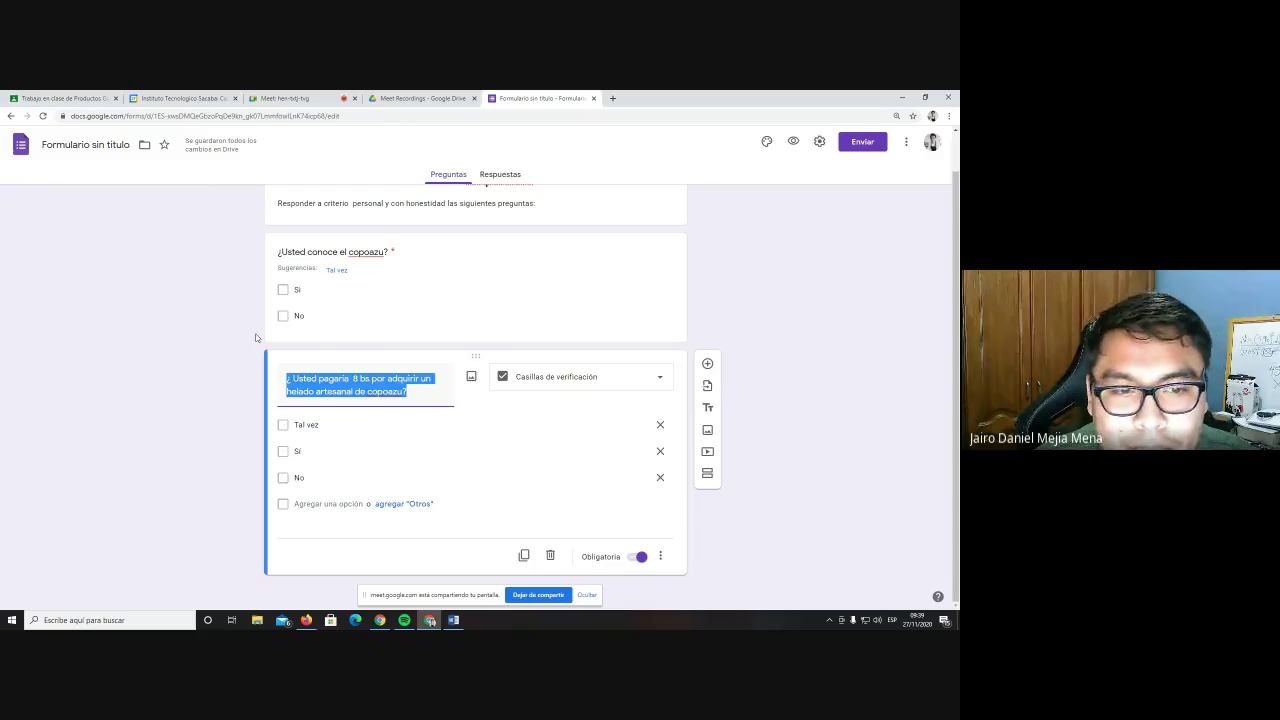
left_click(550, 479)
left_click(535, 461)
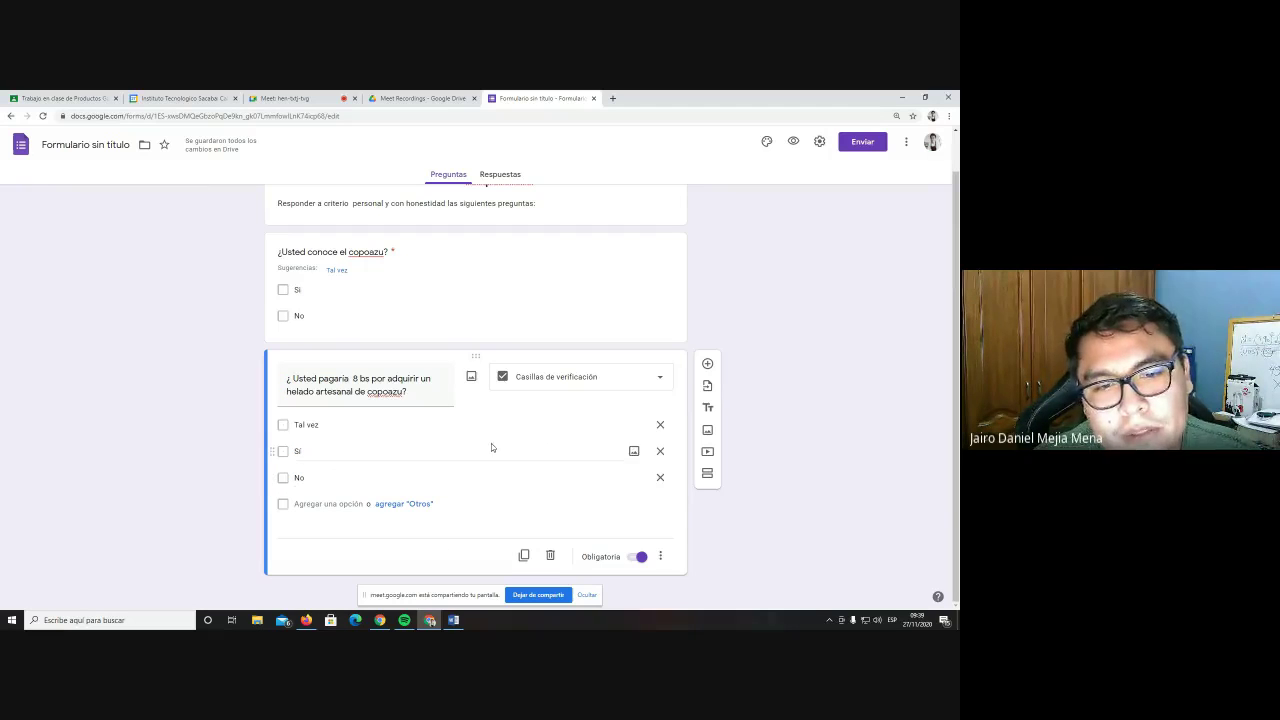
left_click(325, 424)
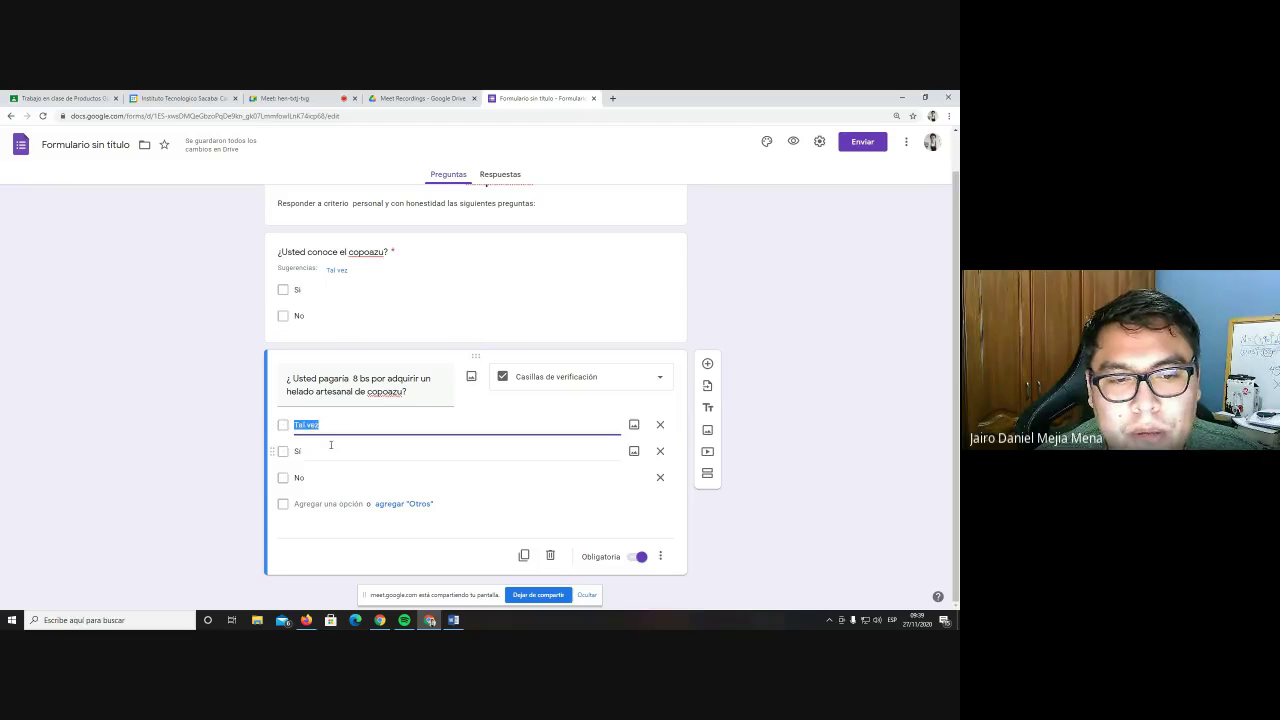
left_click(309, 452)
left_click(330, 482)
left_click(297, 451)
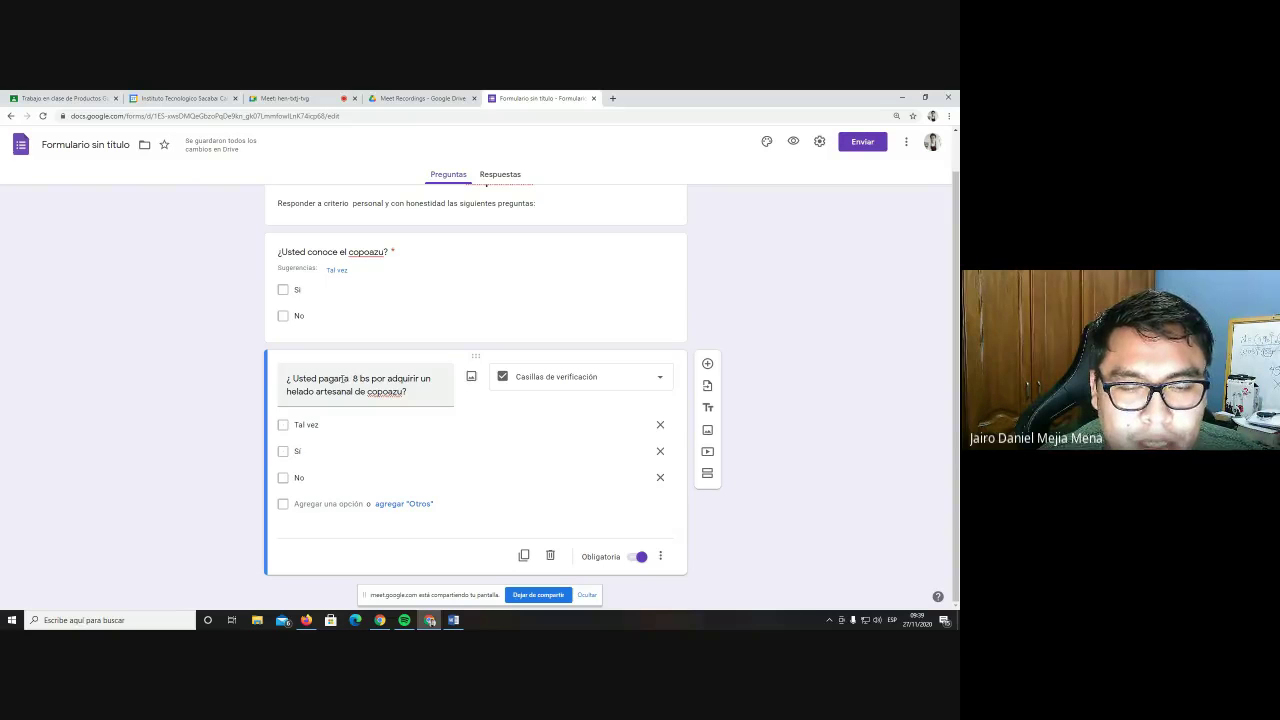
Add a third question and start its title with "¿ cual es el precio que sugiere por el"
left_click(707, 364)
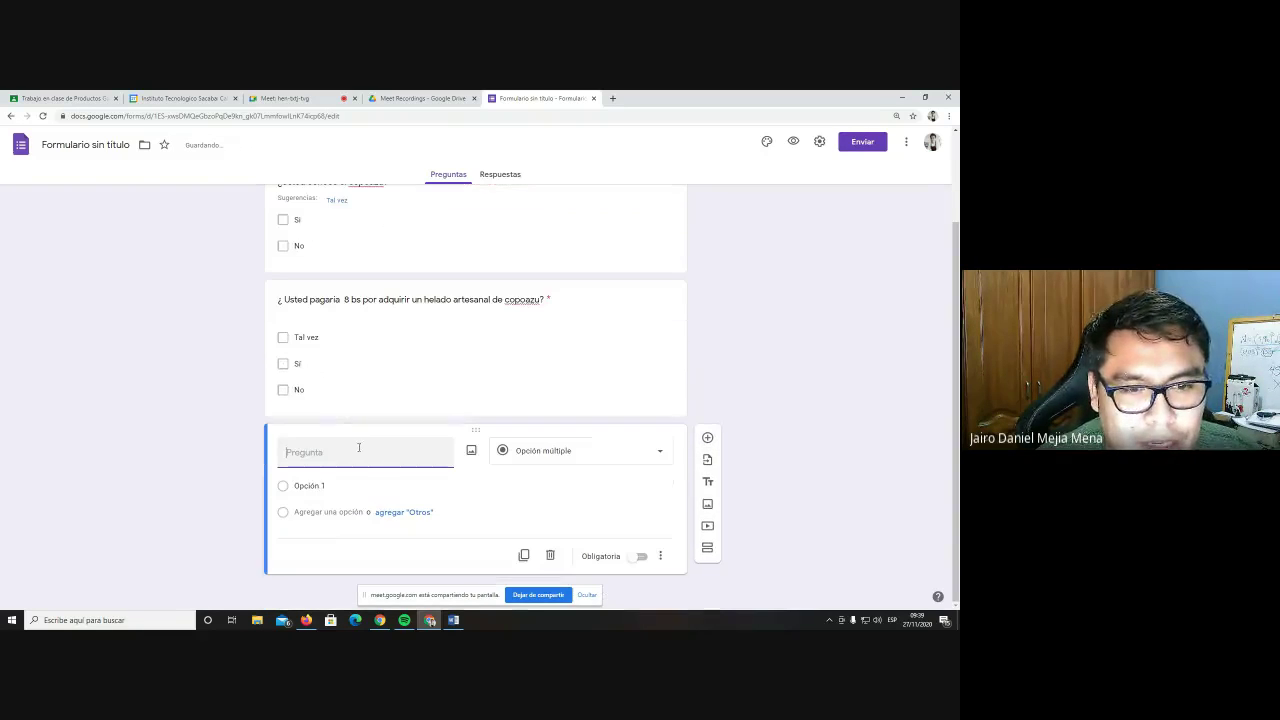
type("¿ cuanto oagar")
key("BackSpace")
key("BackSpace")
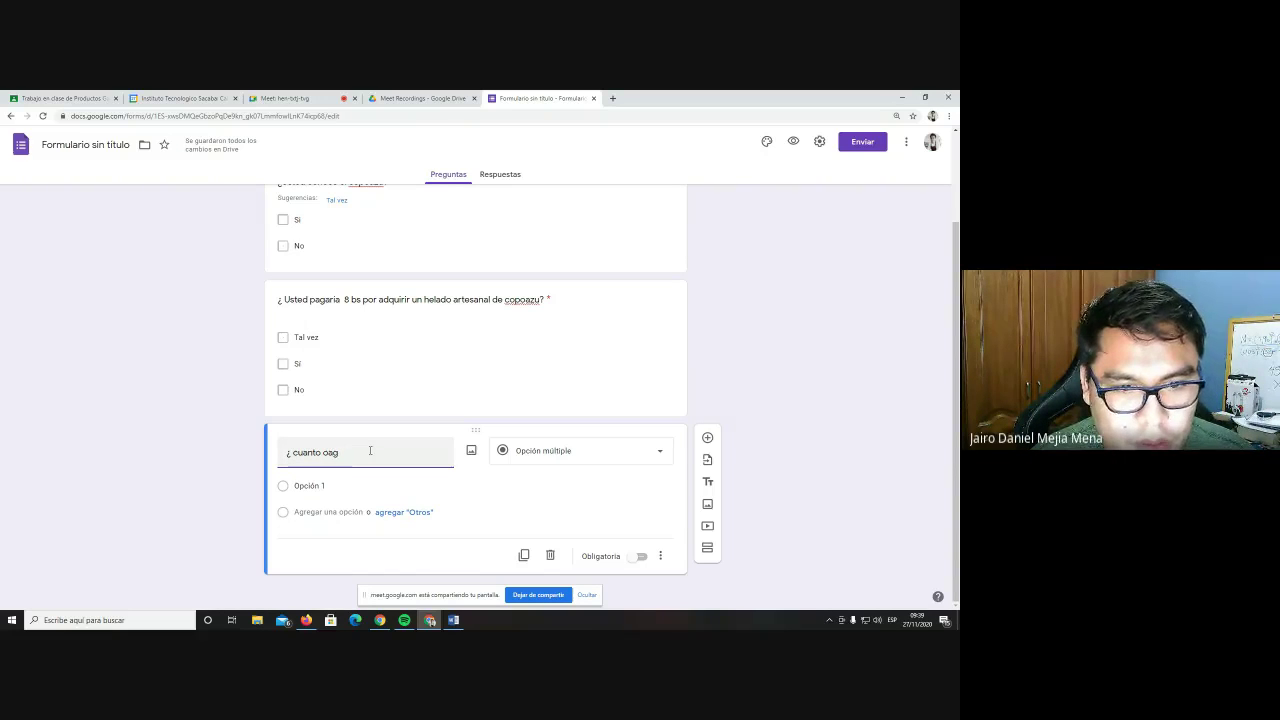
key("BackSpace")
key("BackSpace")
key("BackSpace")
key("BackSpace")
key("BackSpace")
key("BackSpace")
key("BackSpace")
type("l es el precio quye")
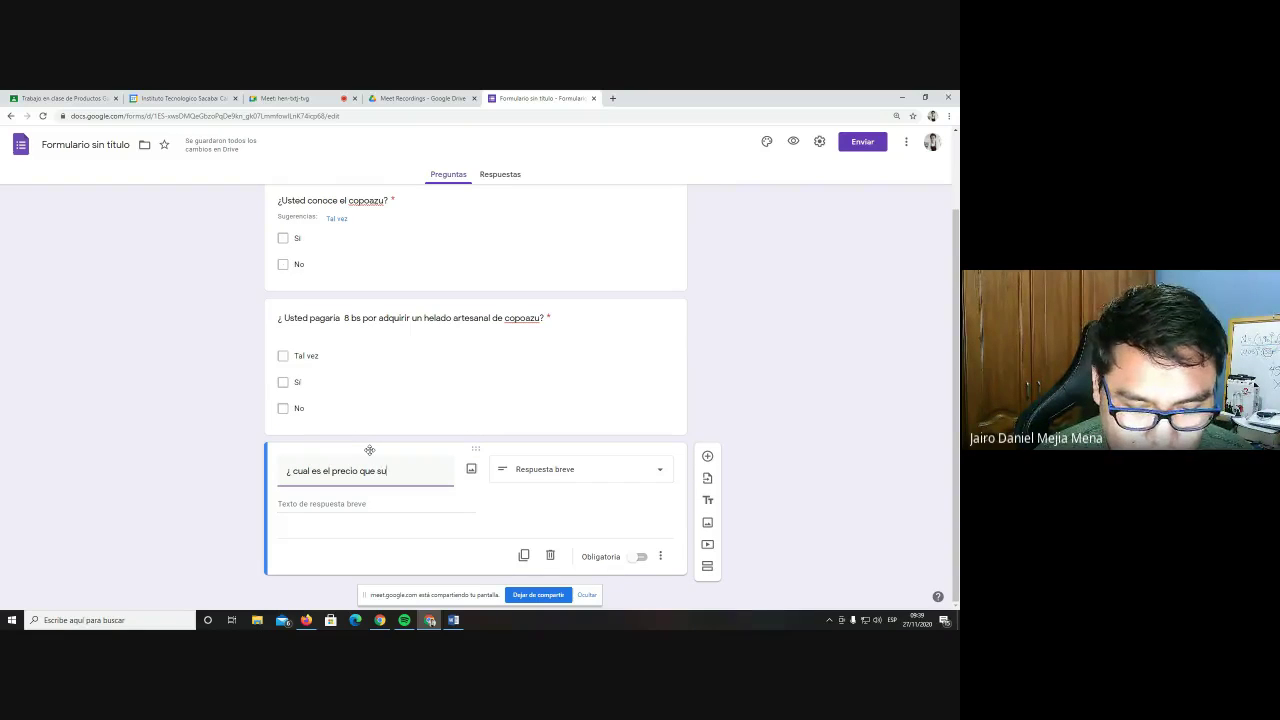
type("yste")
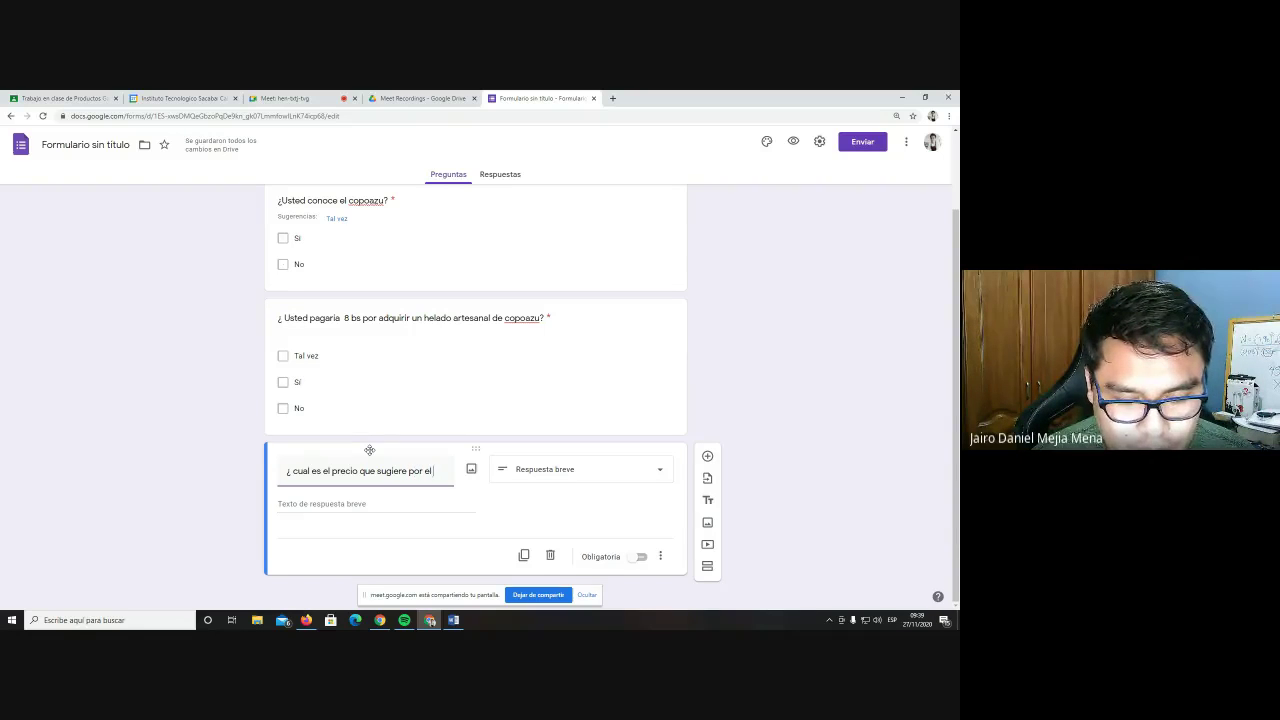
Complete the third question's title with "helado de copuazu?"
type("haldo")
key("BackSpace")
key("BackSpace")
key("BackSpace")
type("helado de copuaz")
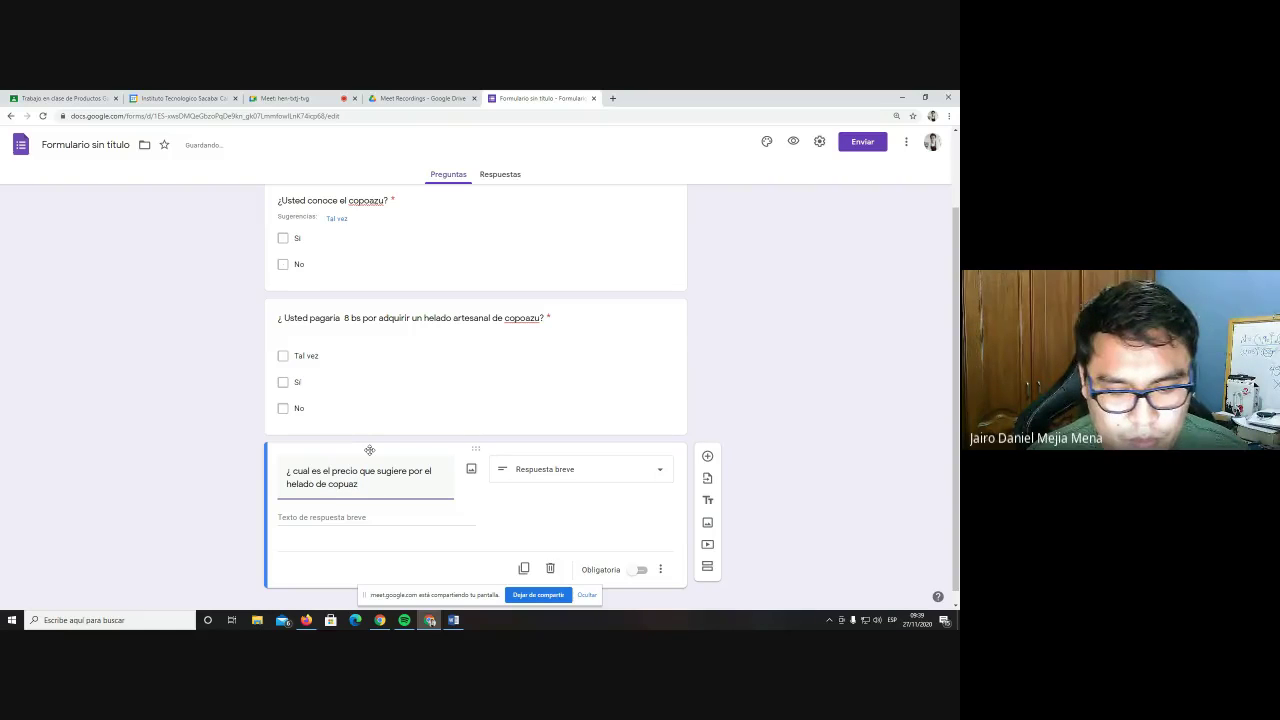
type("?")
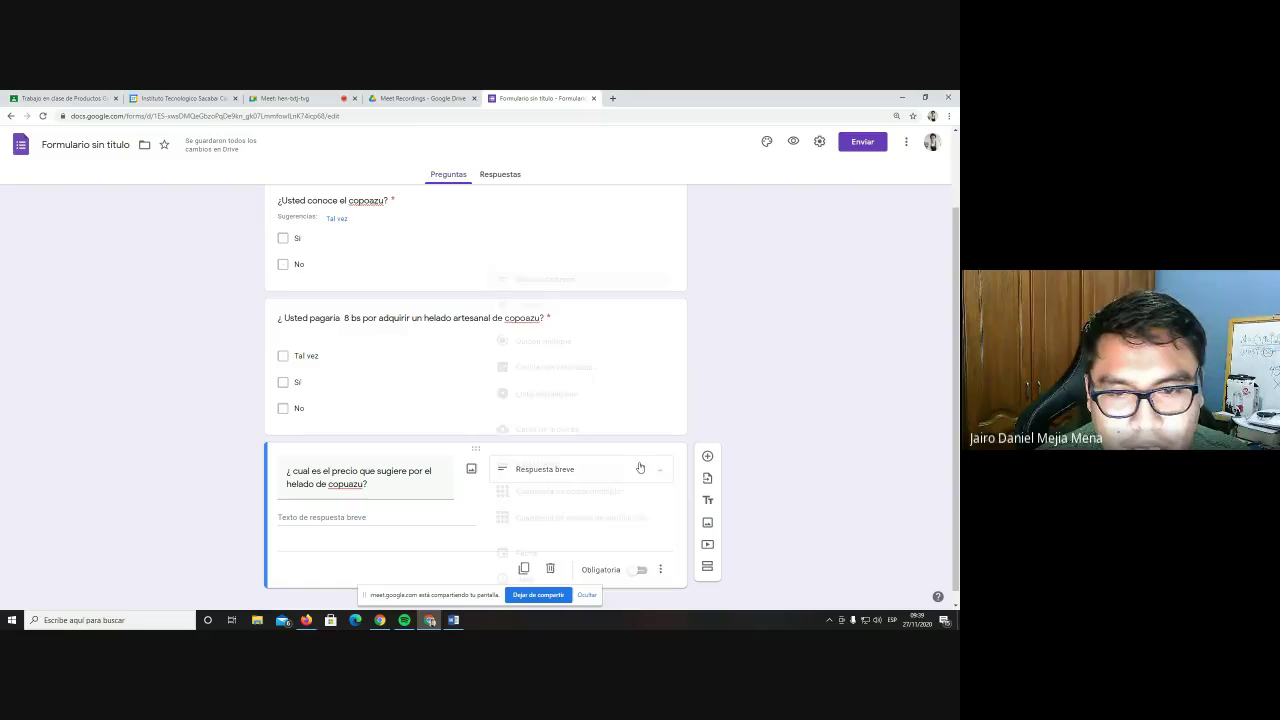
Change the third question's type to Casillas de verificación and select its first option's text
left_click(560, 469)
left_click(563, 369)
left_click(318, 476)
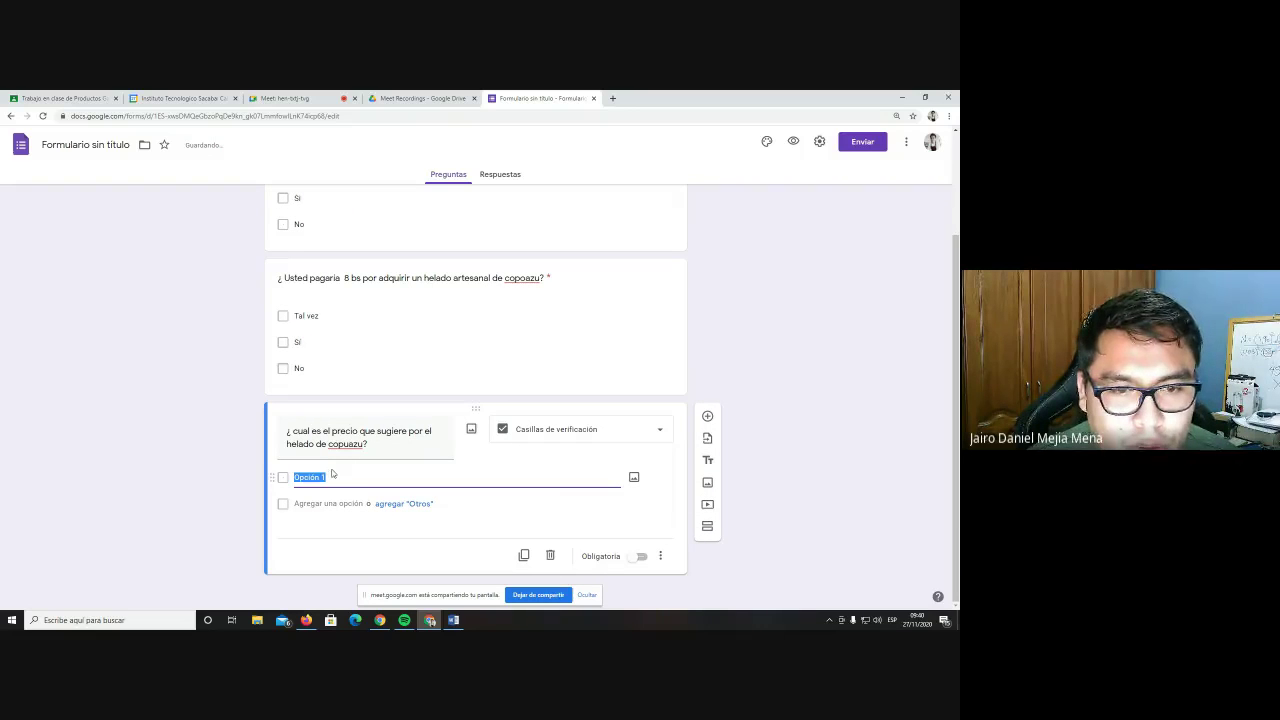
Switch to the Word research guide to check the sale and pre-tax prices in the cost table, and return to the form
left_click(460, 621)
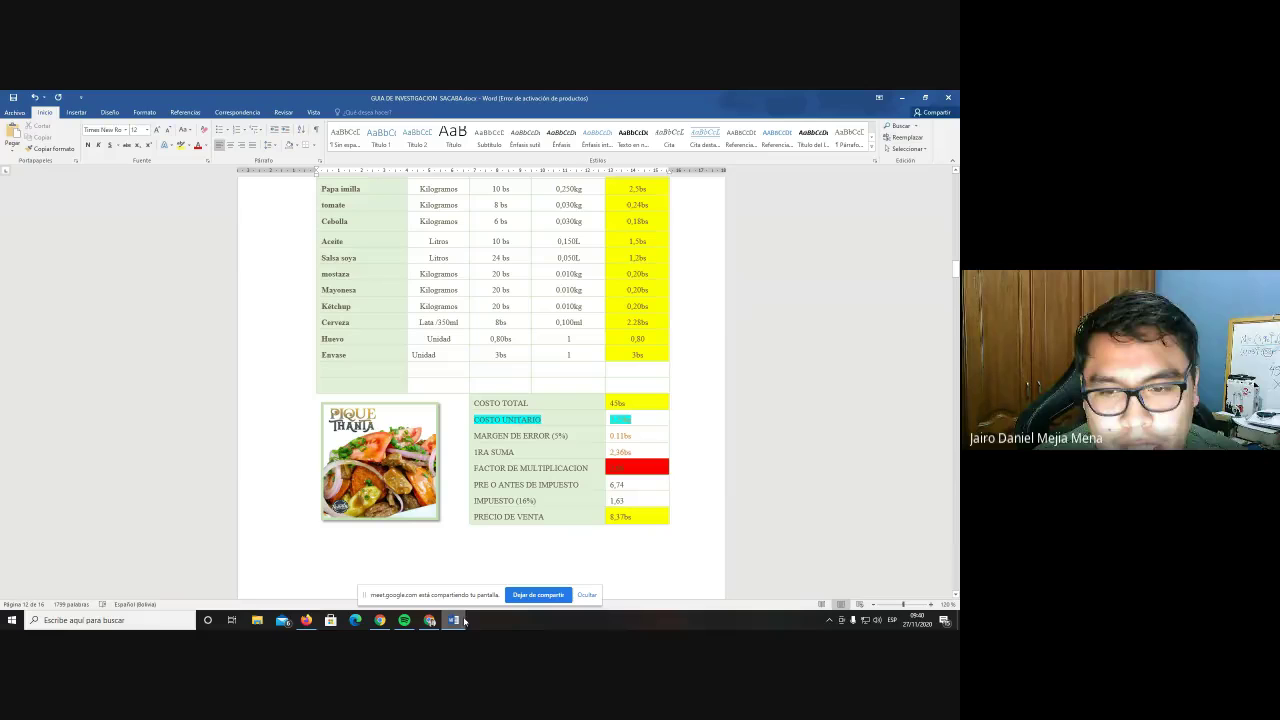
mouse_move(623, 517)
left_mouse_down()
mouse_move(560, 517)
mouse_move(611, 521)
left_mouse_up()
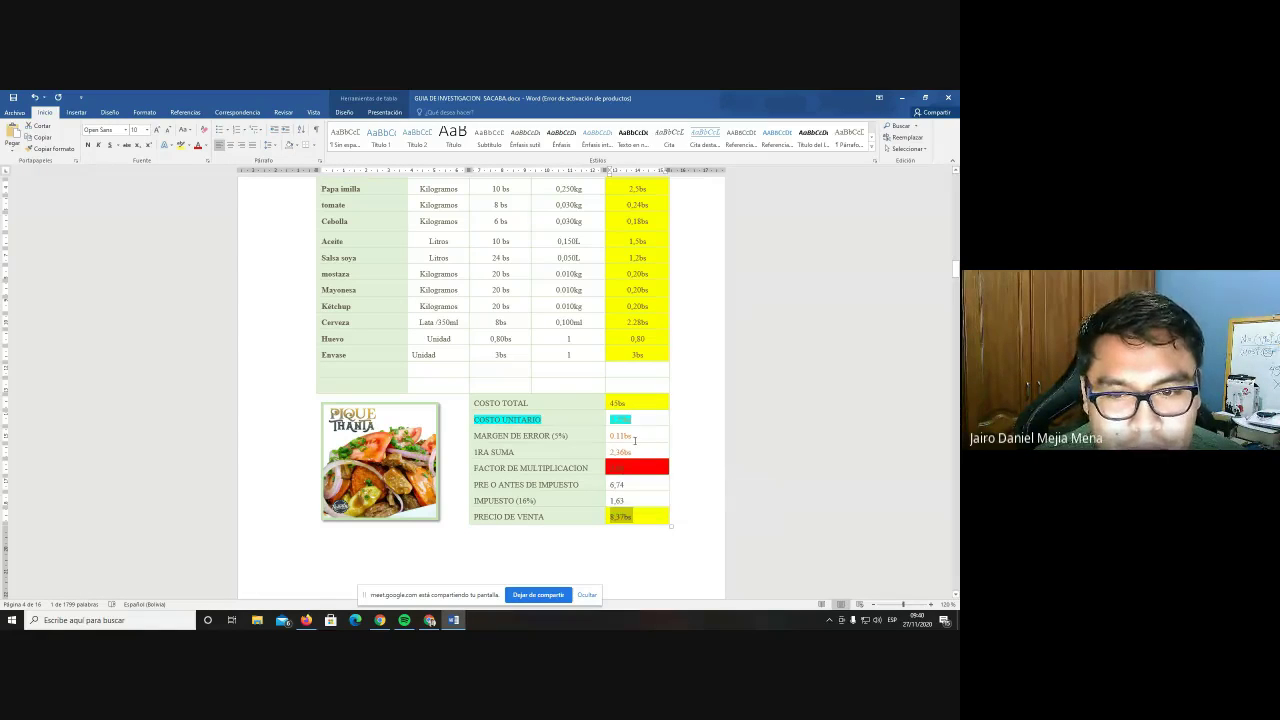
double_click(624, 484)
left_click(627, 496)
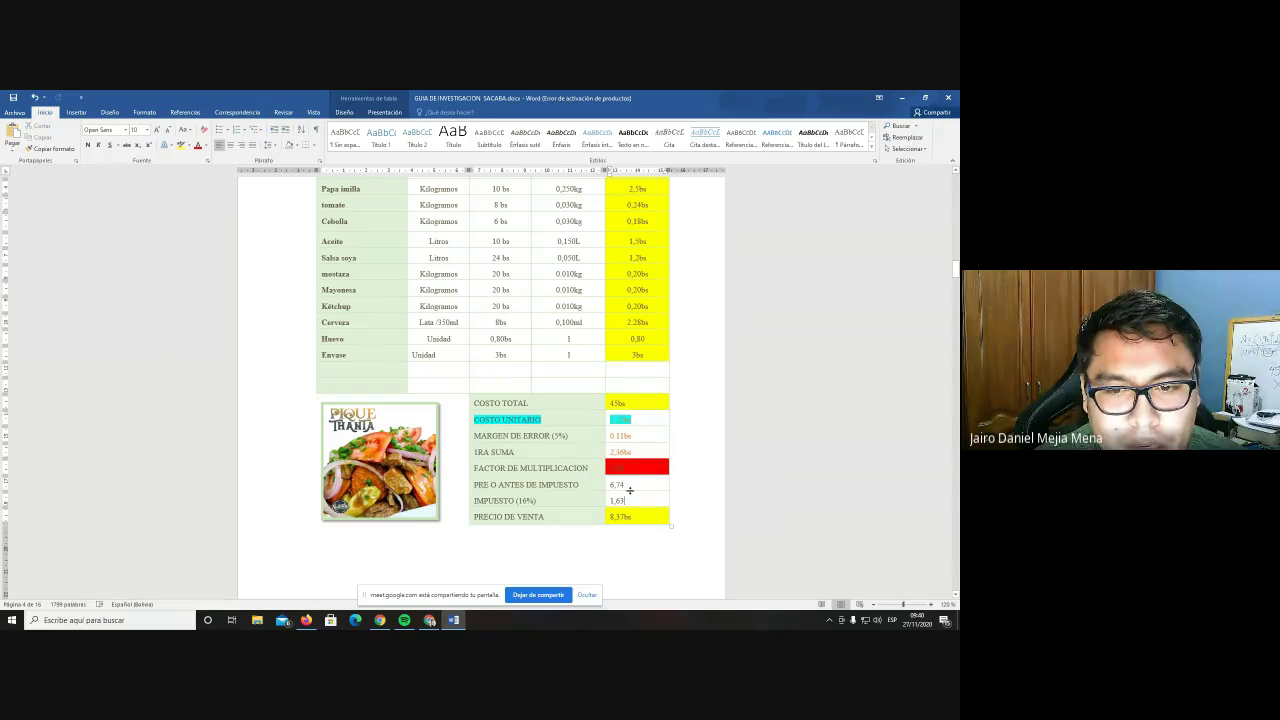
double_click(619, 484)
key("alt+Tab")
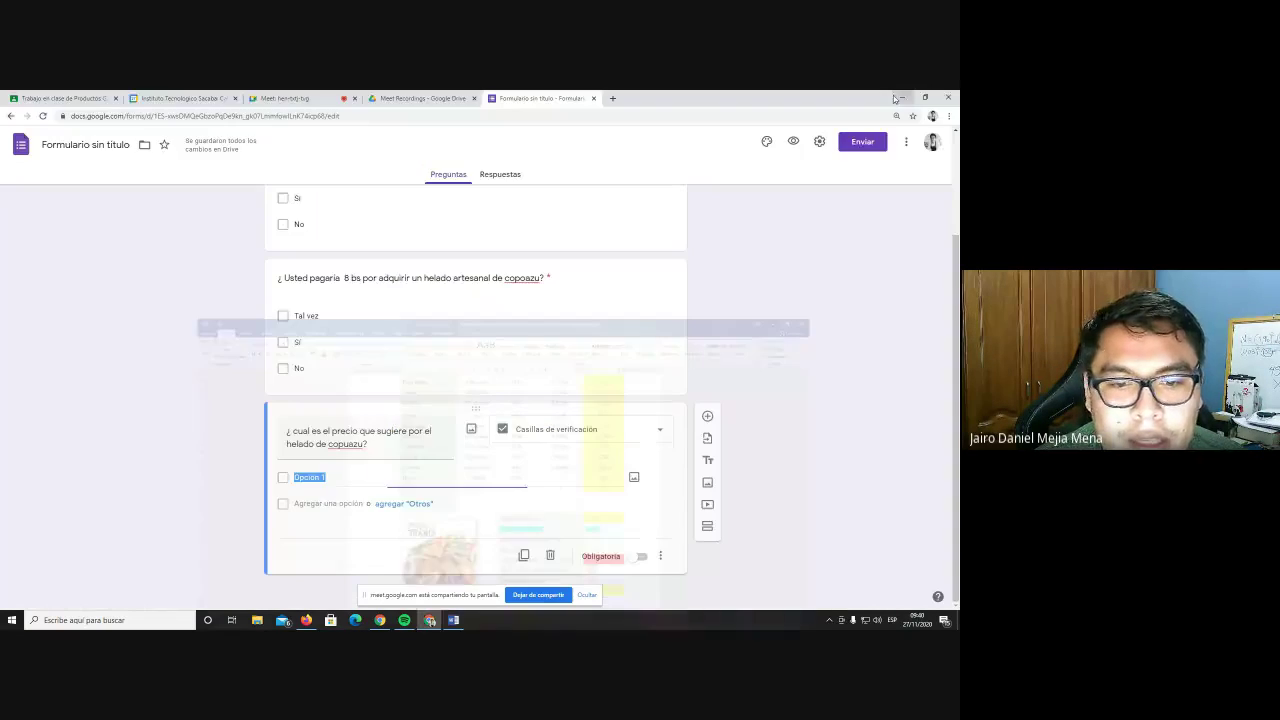
Enter 6, 8 and 10 as the answer options of the third question
type("6")
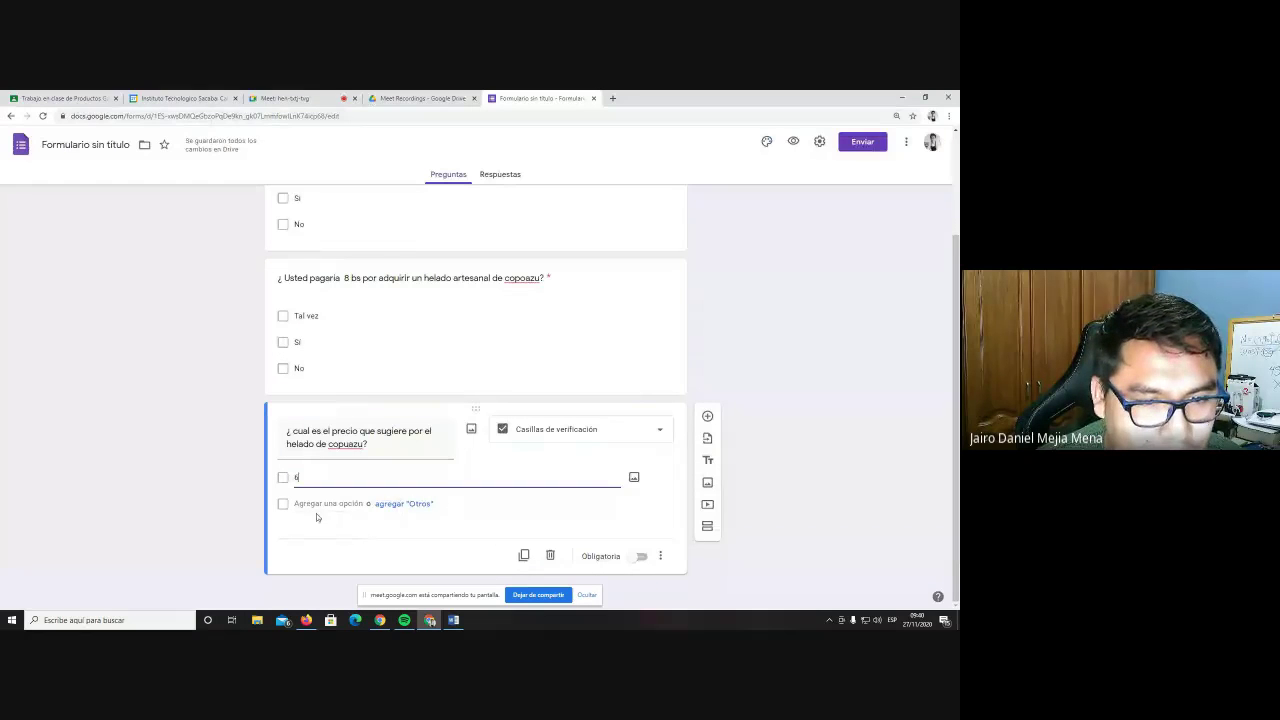
left_click(313, 504)
type("6")
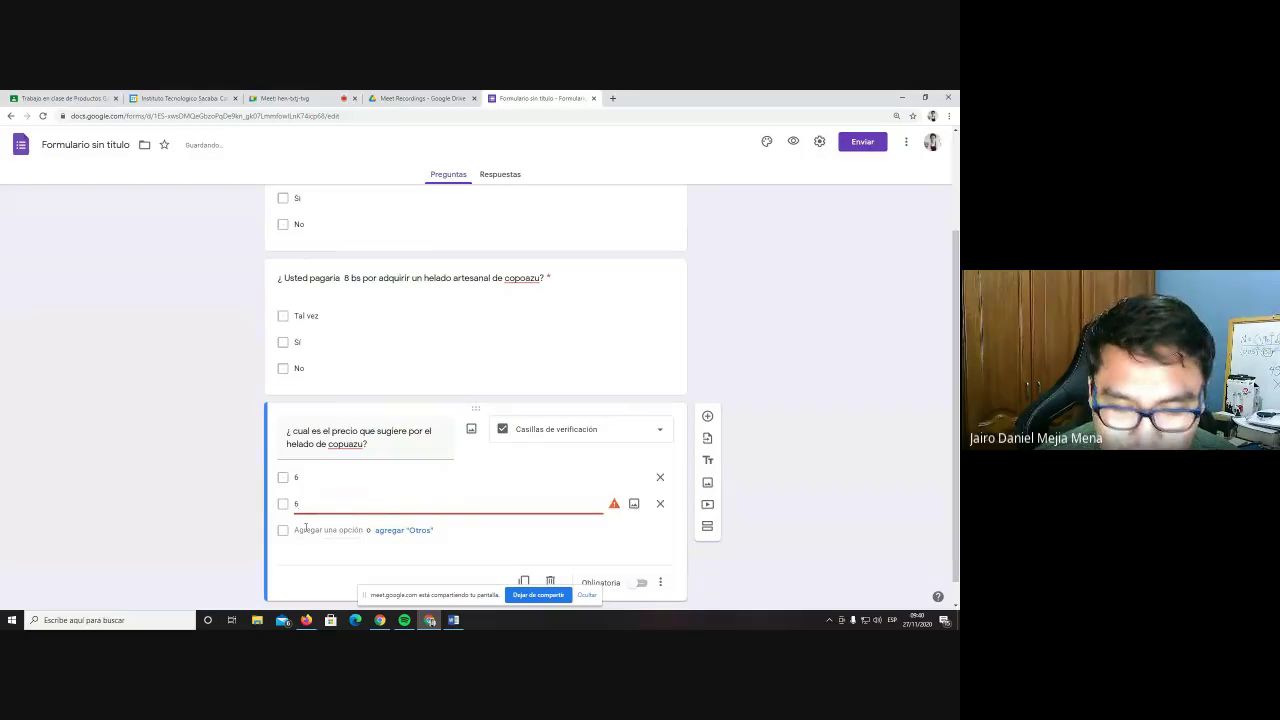
type("8")
left_click(308, 530)
type("10")
Add the currency to the third question's options so that they read 6bs, 8bs and 10bs
left_click(328, 477)
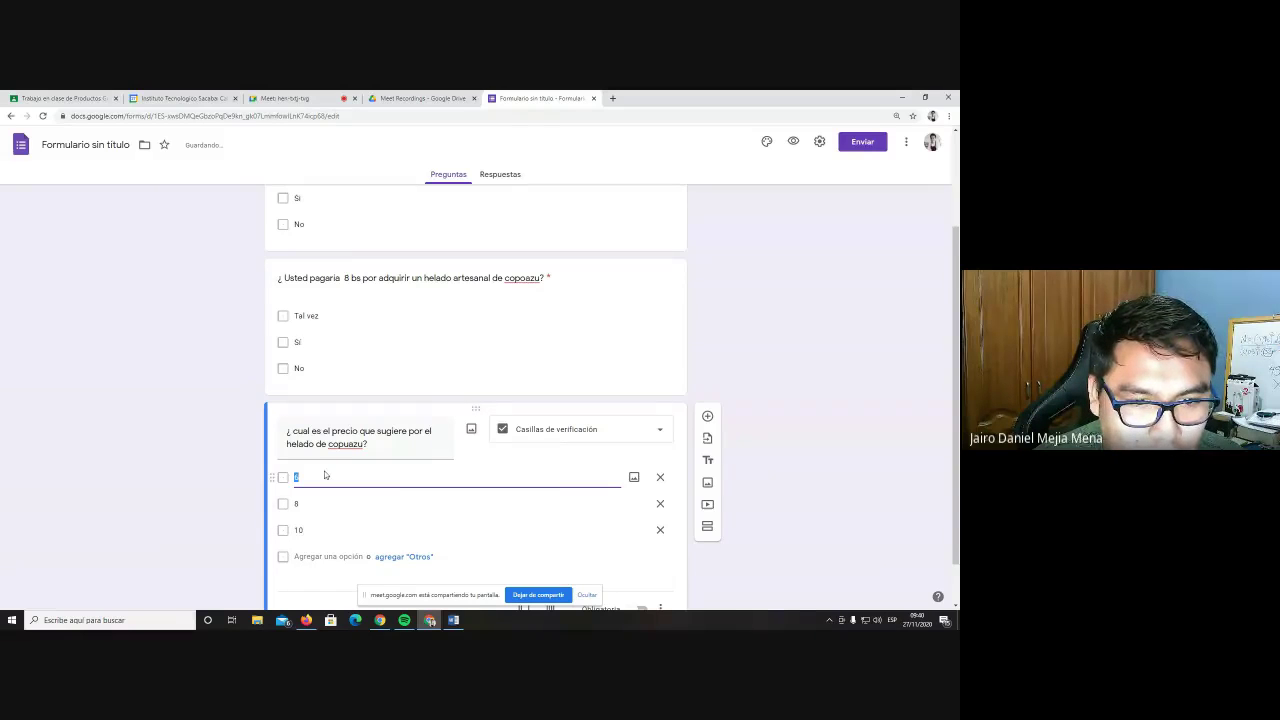
type("bs")
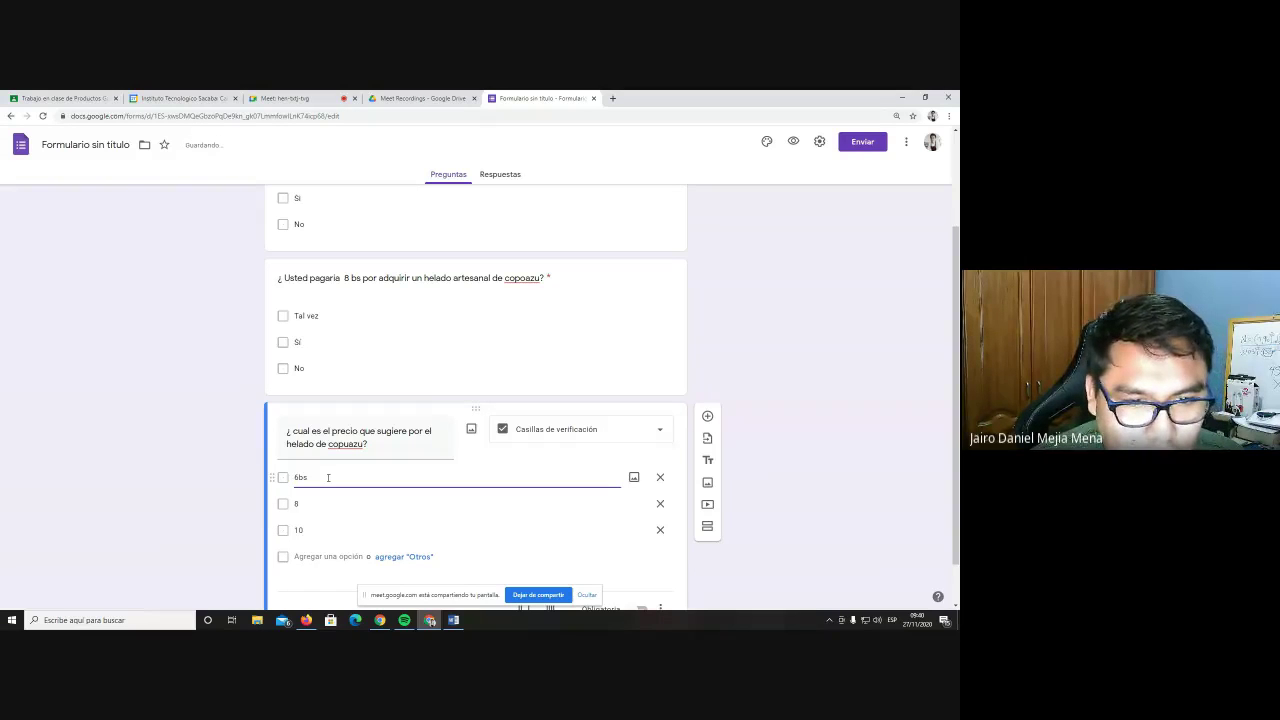
left_click(320, 504)
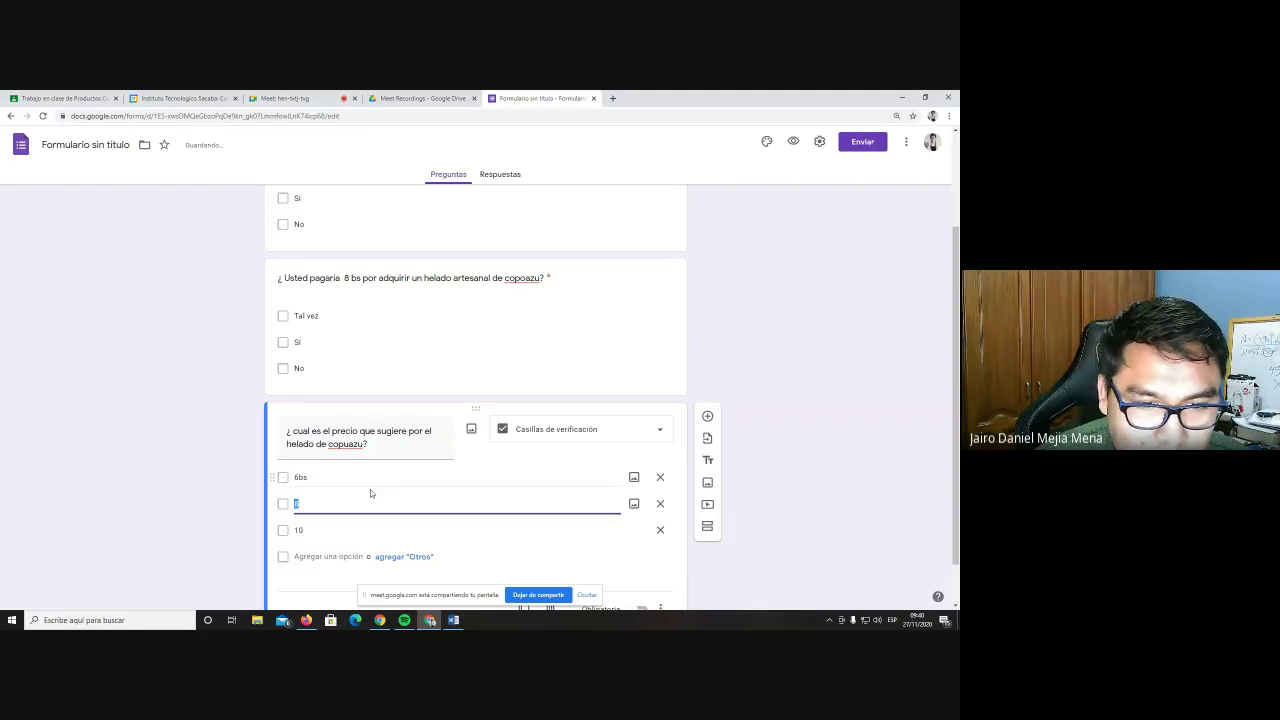
left_click(323, 517)
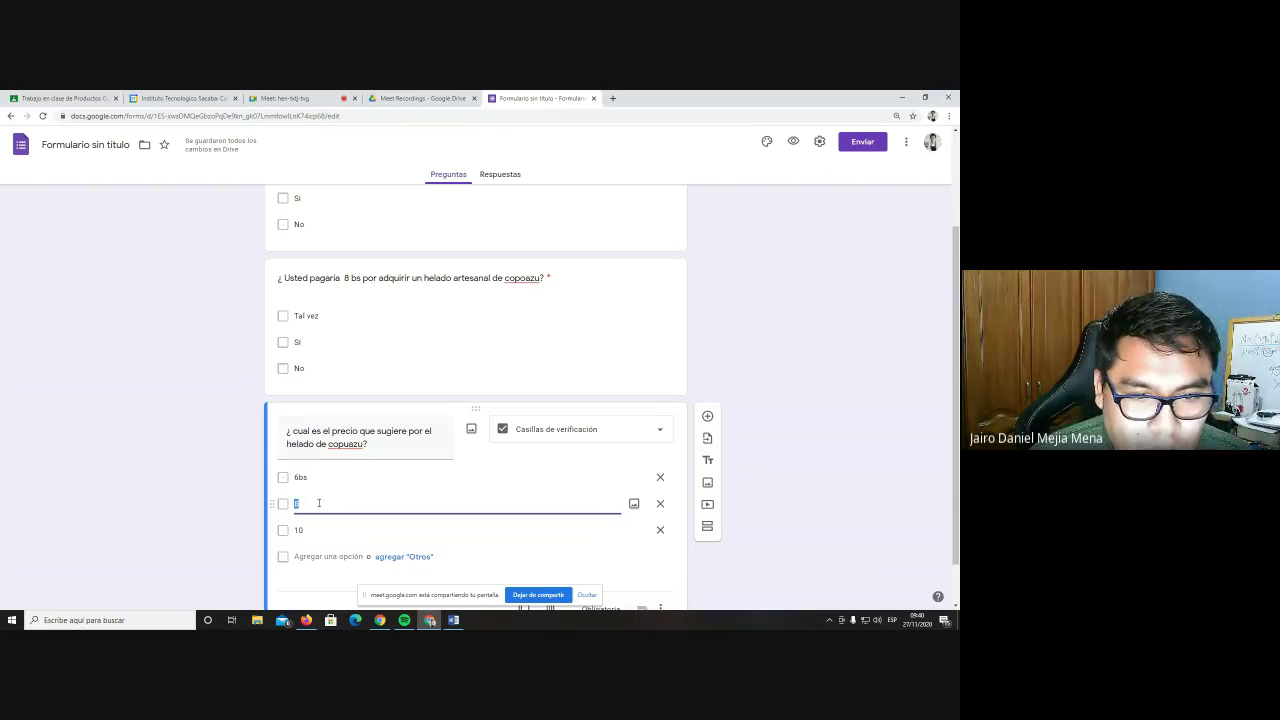
type("bs")
left_click(352, 529)
key("Return")
Make the suggested-price question required
left_click(660, 556)
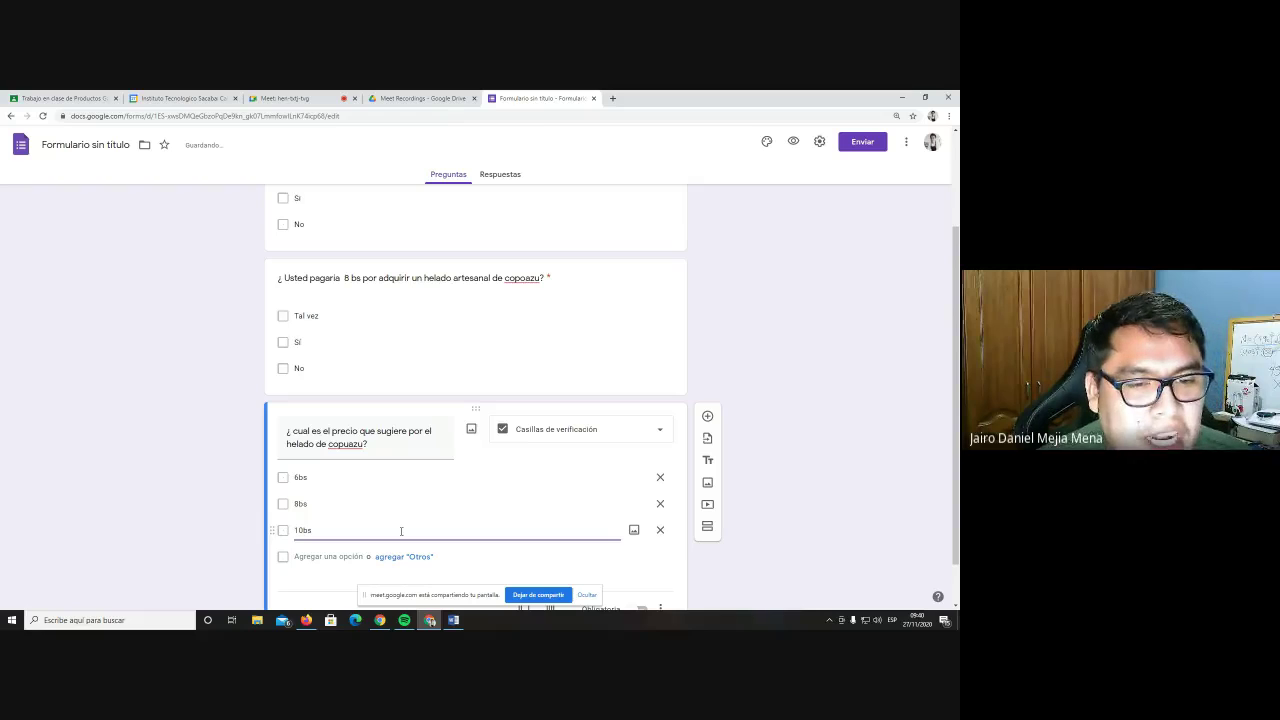
scroll(395, 530, "down", 1)
left_click(640, 557)
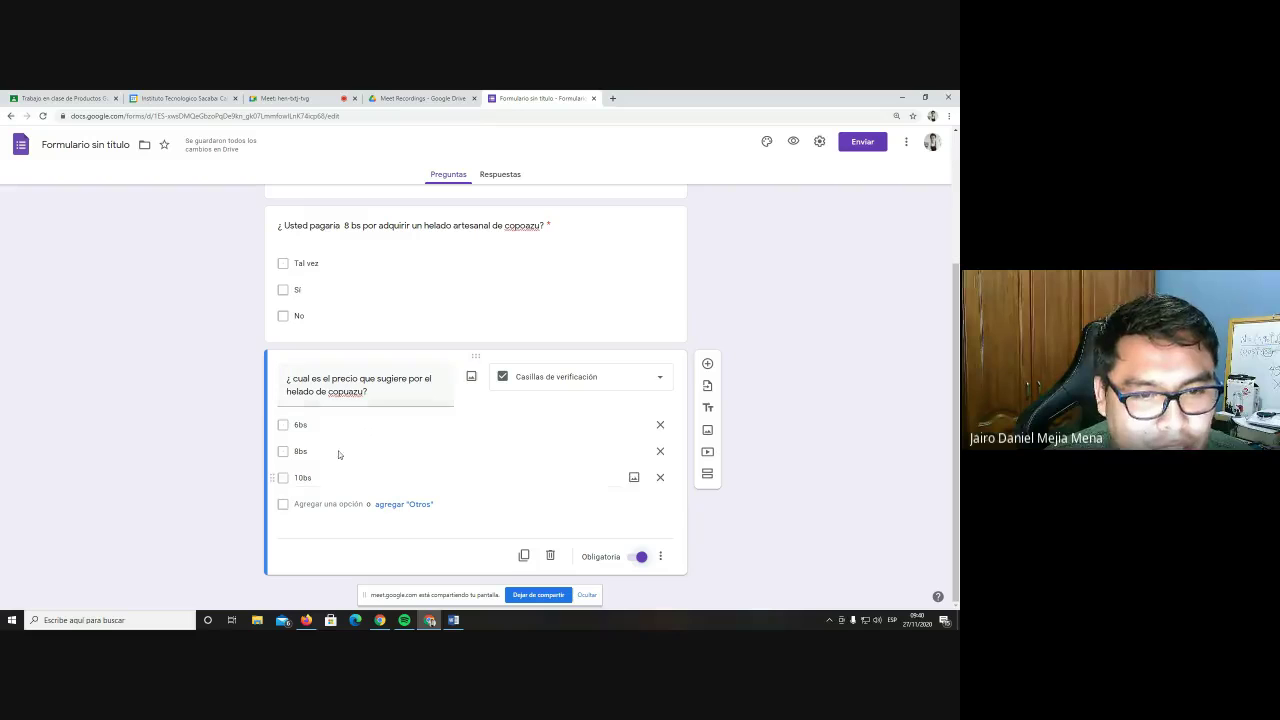
Review the survey's title, description and three questions with their options and required settings
left_click(650, 318)
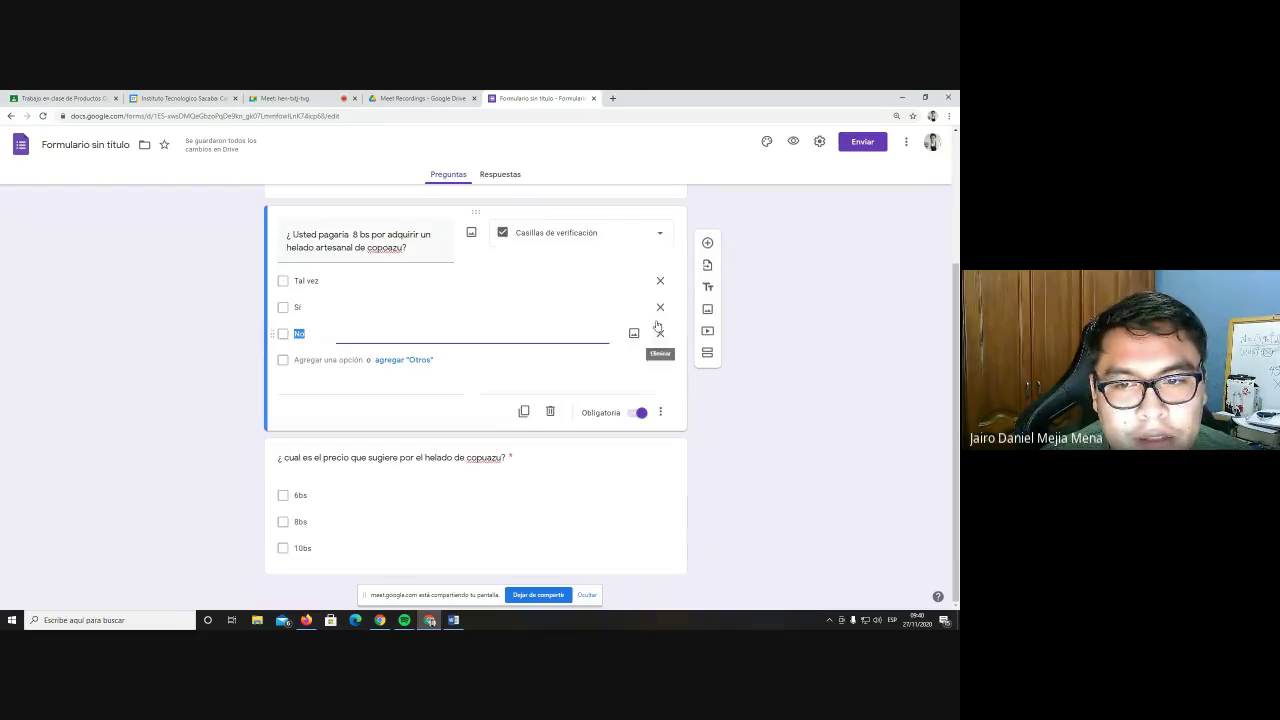
left_click(634, 521)
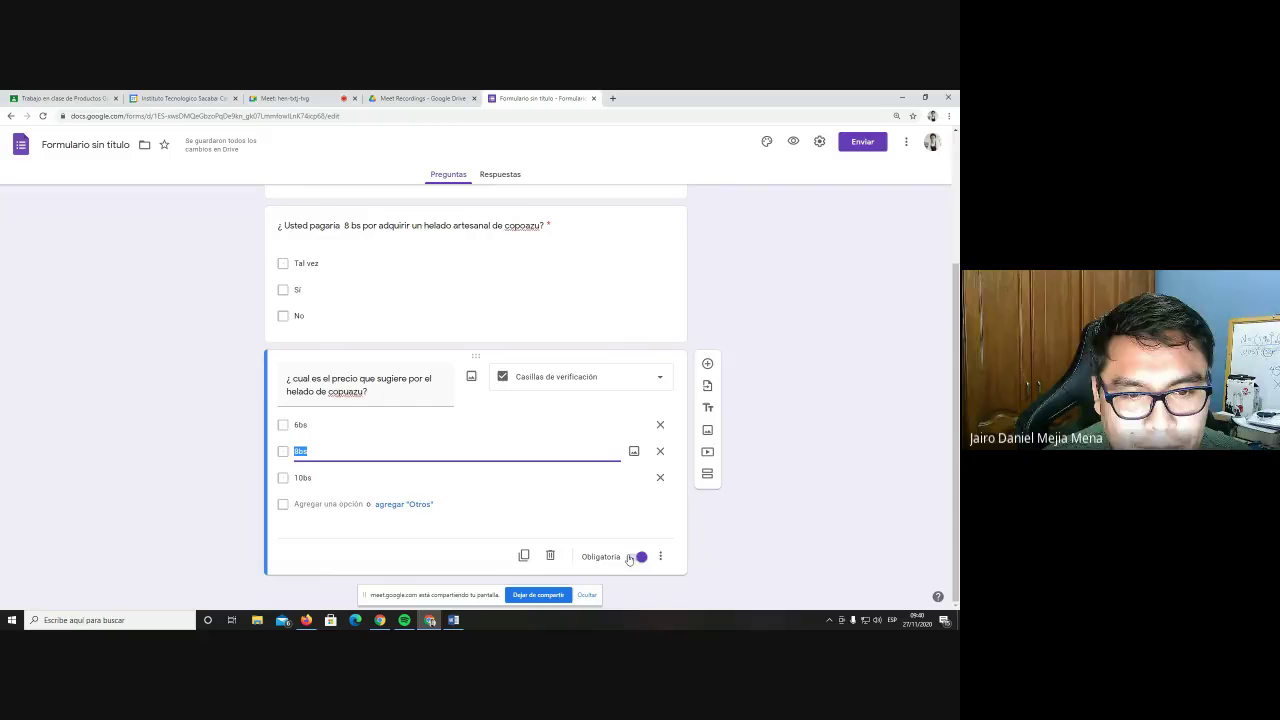
scroll(831, 355, "up", 1)
scroll(566, 363, "up", 2)
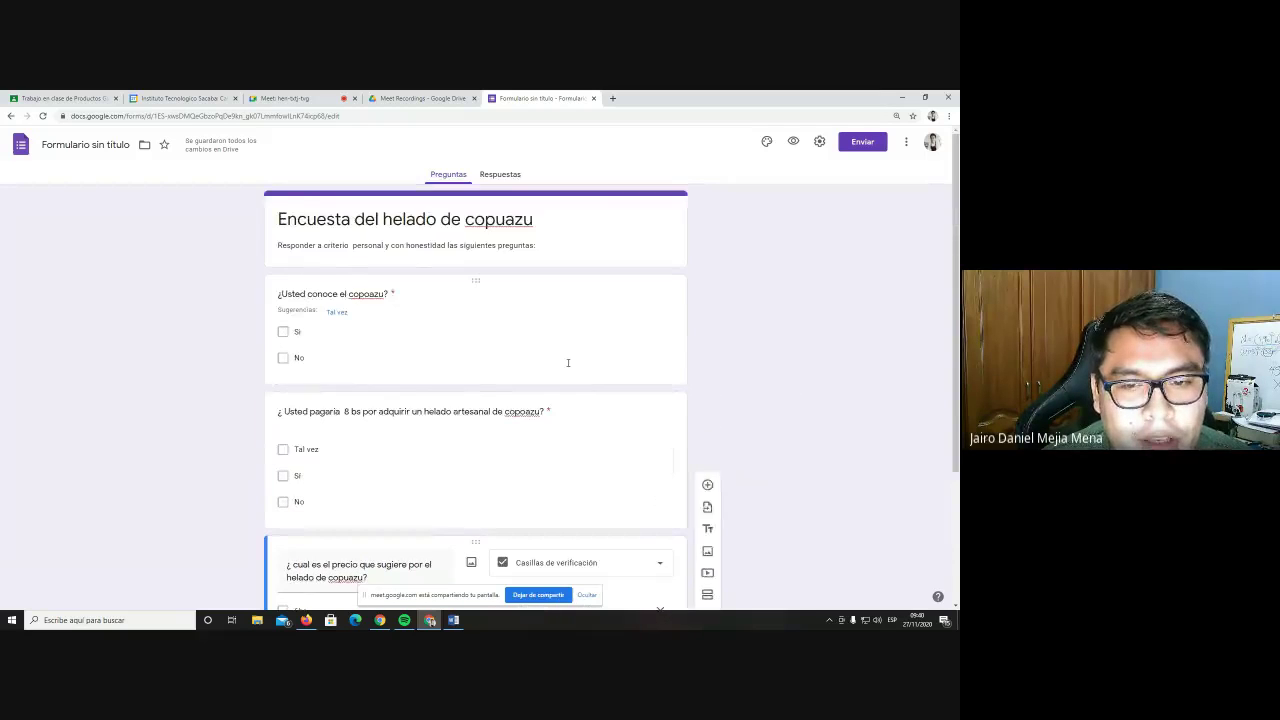
scroll(566, 363, "down", 3)
scroll(620, 397, "up", 2)
scroll(606, 400, "down", 2)
scroll(638, 472, "up", 3)
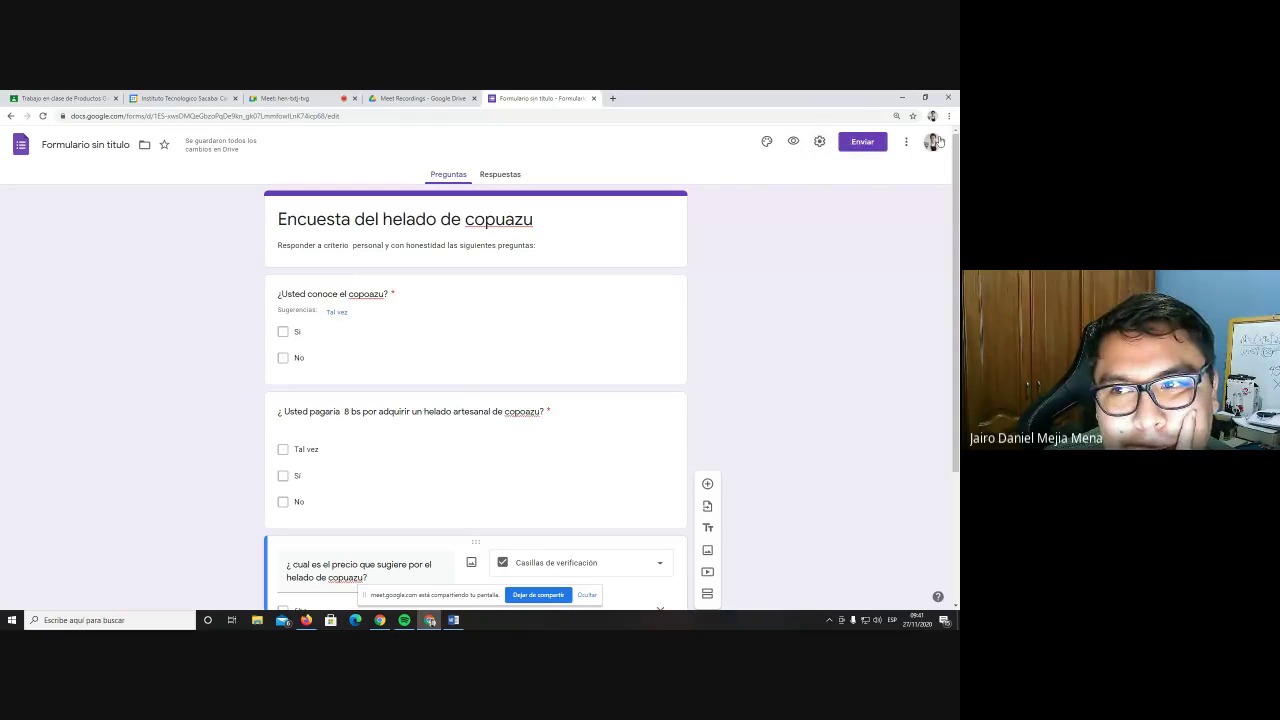
Try several theme colours for the form and set the theme to amber orange
left_click(766, 141)
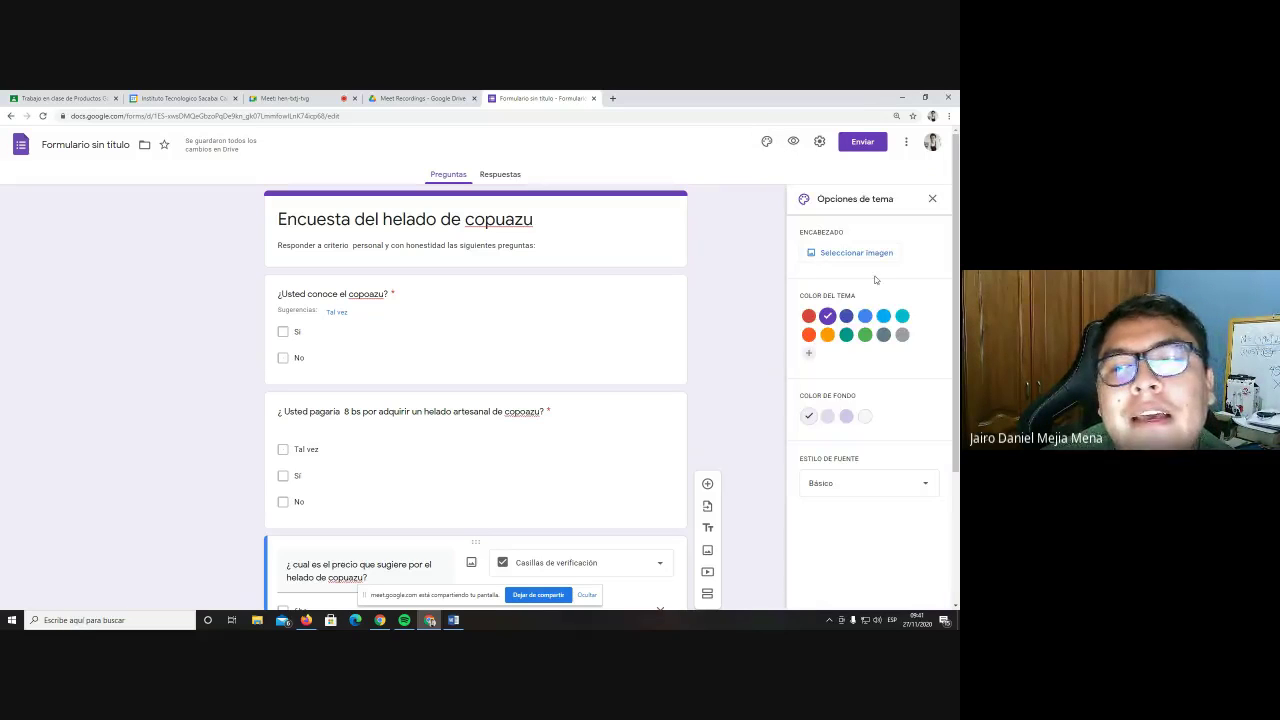
left_click(809, 316)
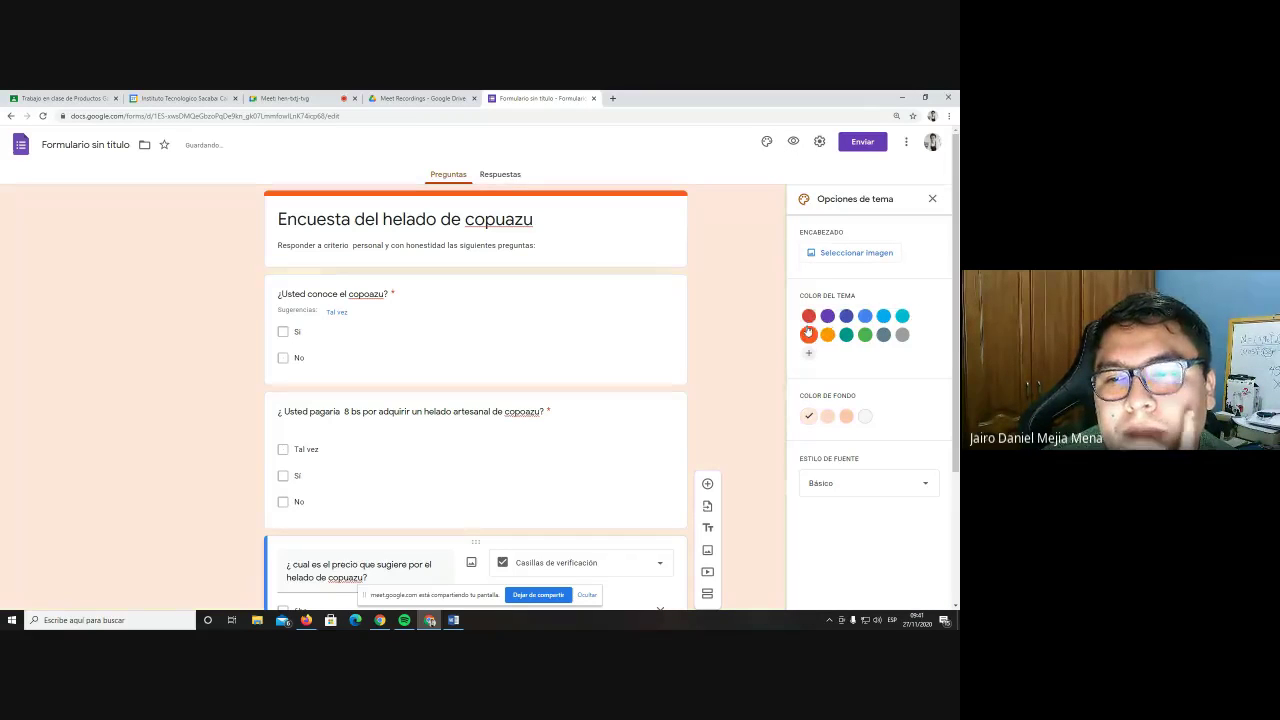
left_click(828, 316)
left_click(846, 316)
left_click(865, 316)
left_click(884, 316)
left_click(903, 317)
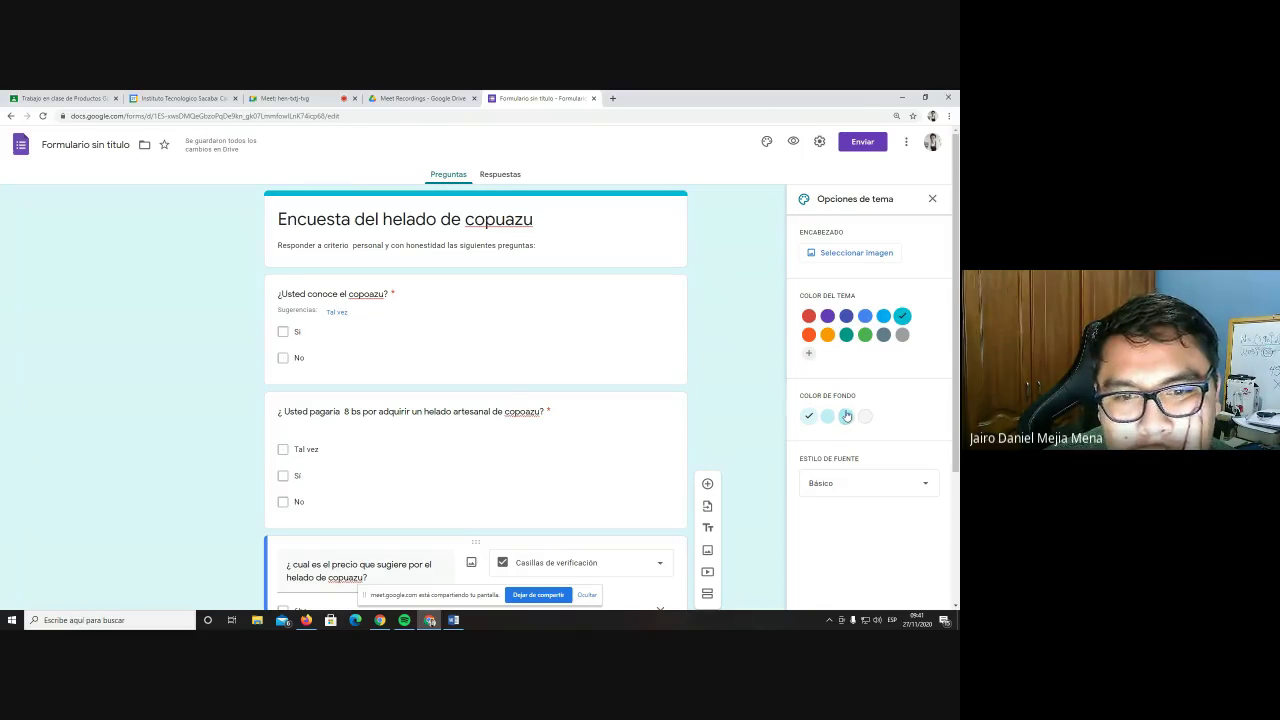
left_click(828, 316)
left_click(828, 336)
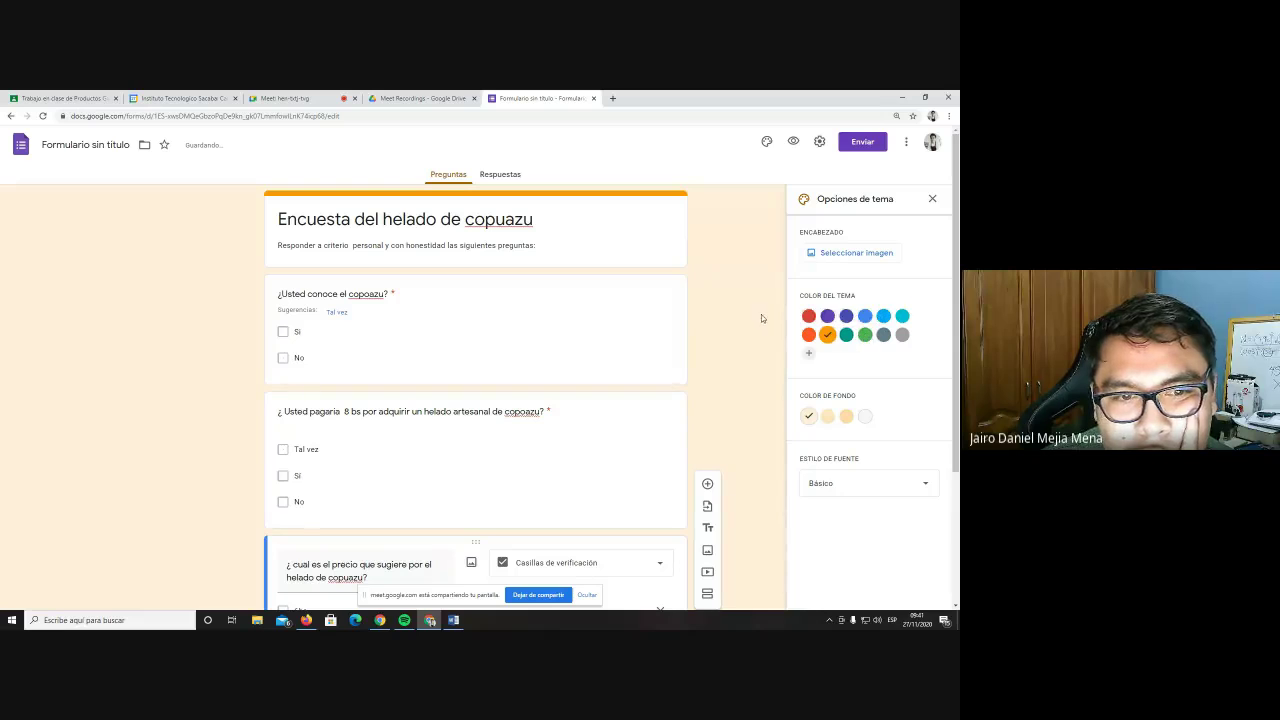
left_click(932, 198)
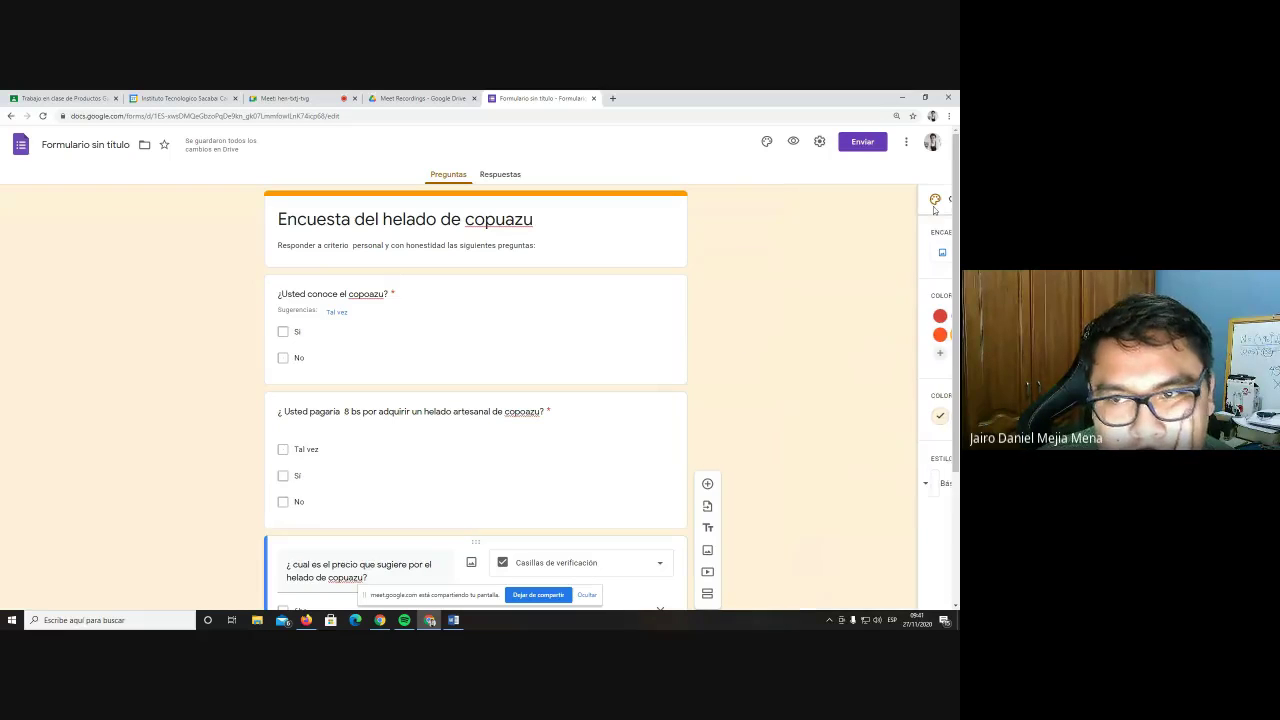